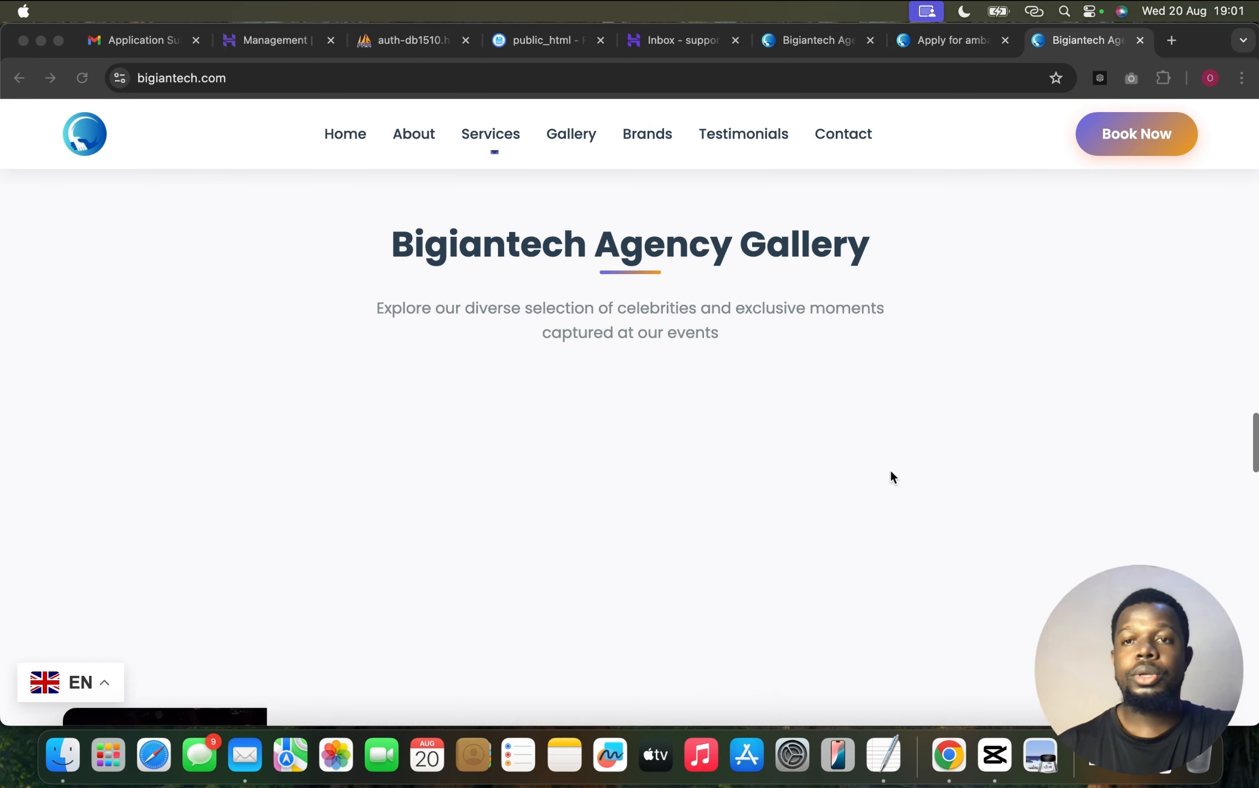
Review the Bigiantech Ambassador Application page confirming the application is received and under review
left_click(970, 43)
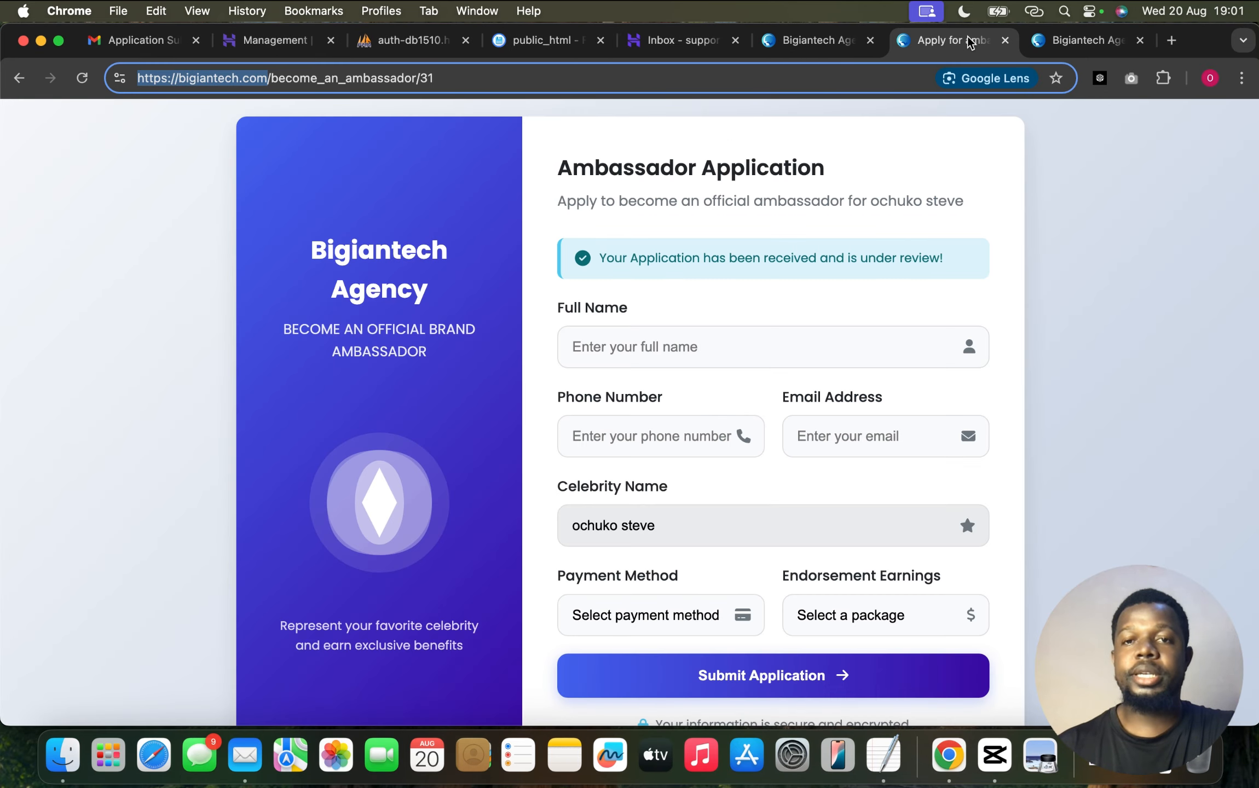
scroll(563, 340, "down", 2)
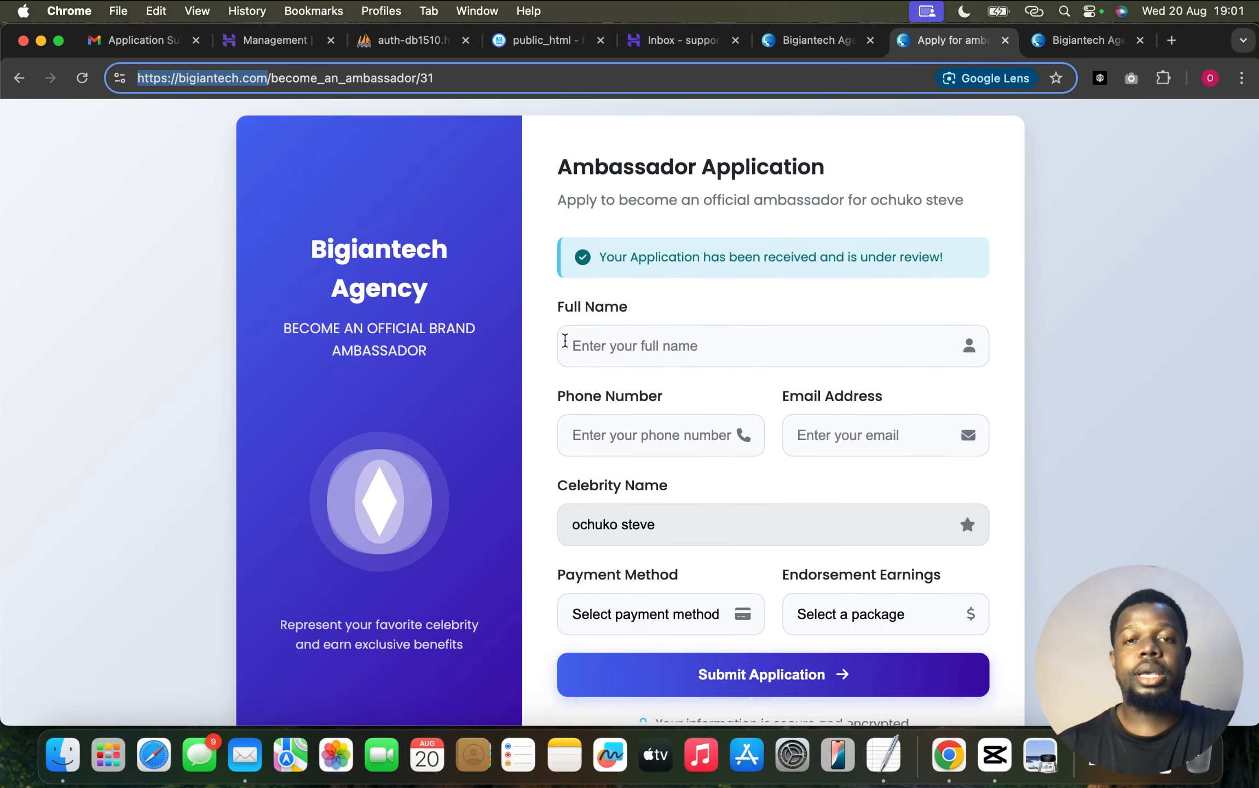
scroll(564, 340, "down", 3)
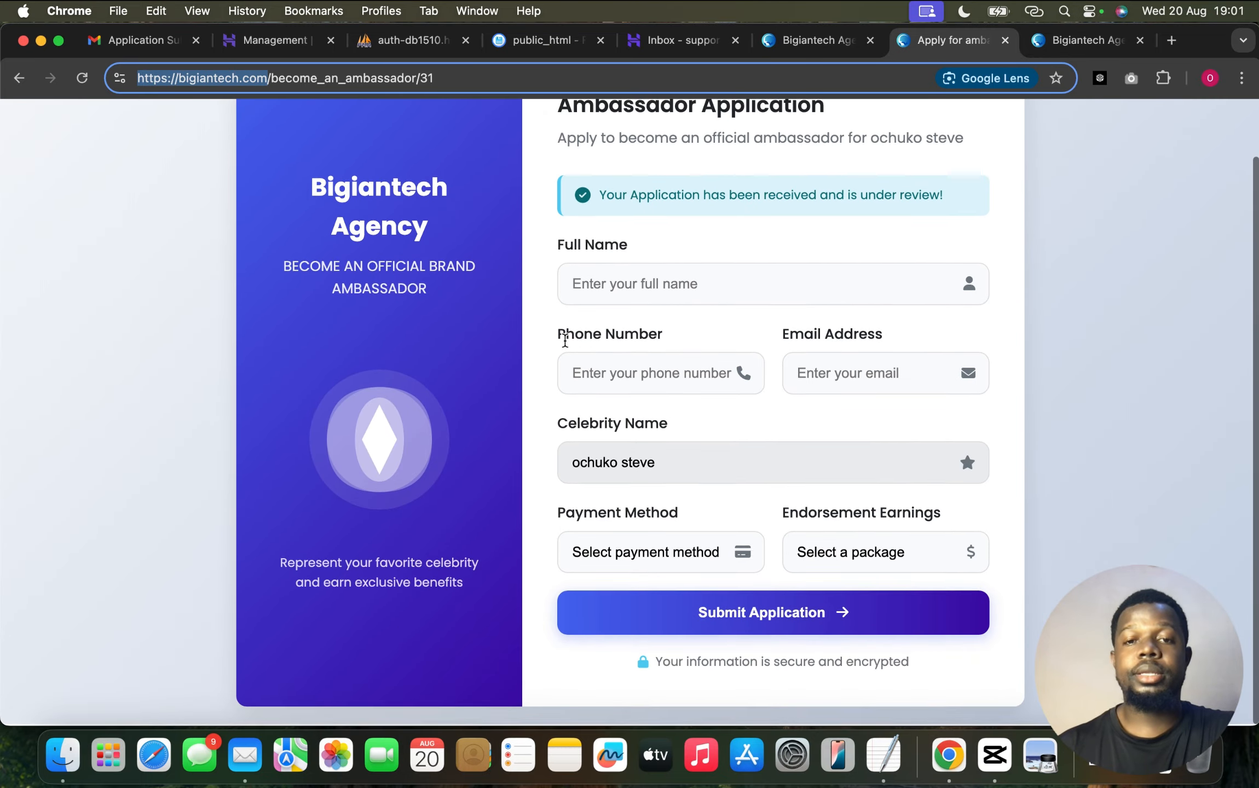
scroll(565, 339, "up", 3)
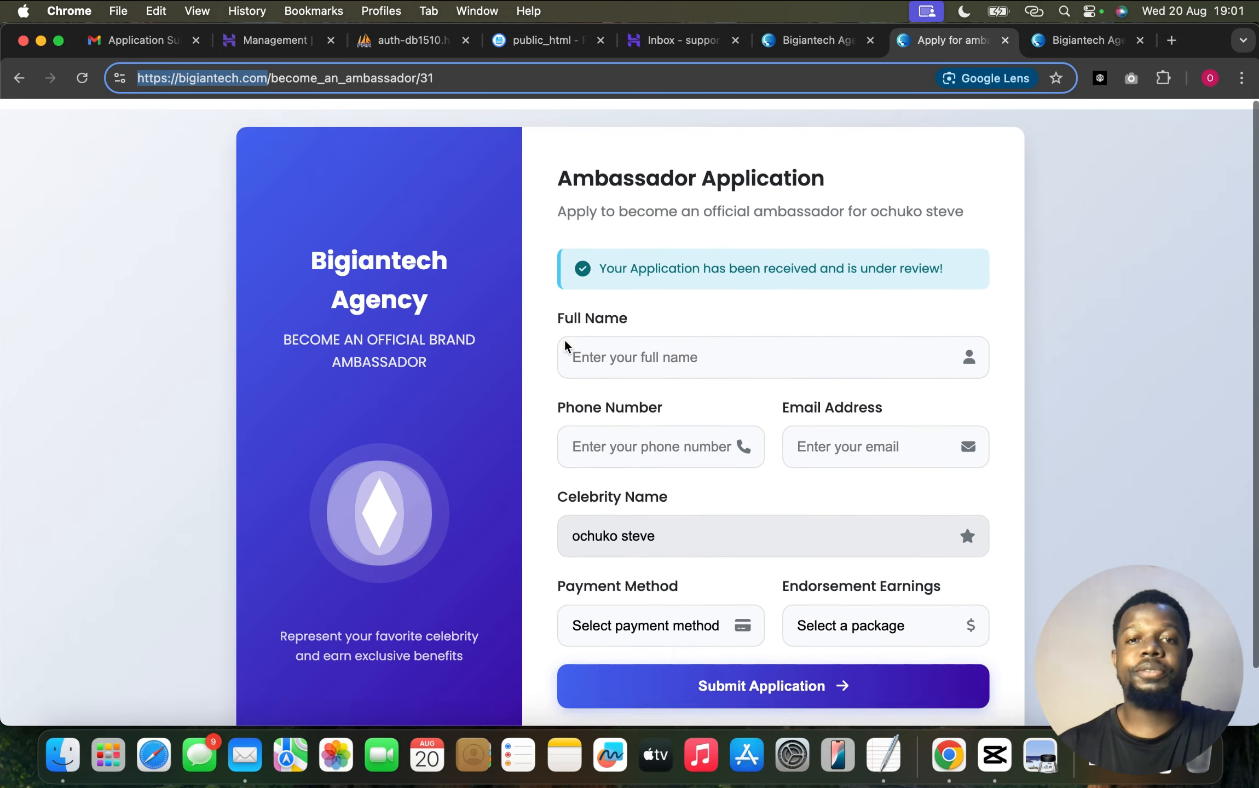
left_click(192, 335)
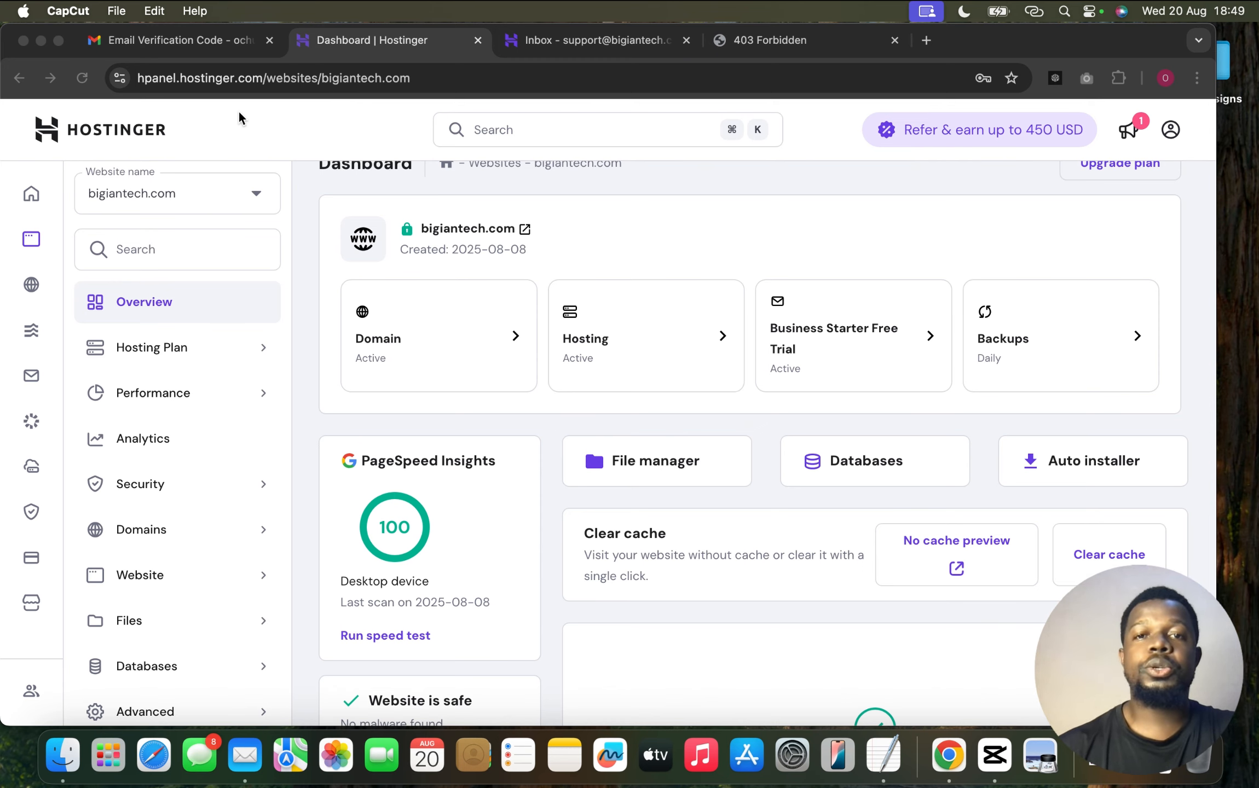
Launch bigiantech.com's file manager after confirming the live site still shows 403 Forbidden
scroll(322, 289, "up", 2)
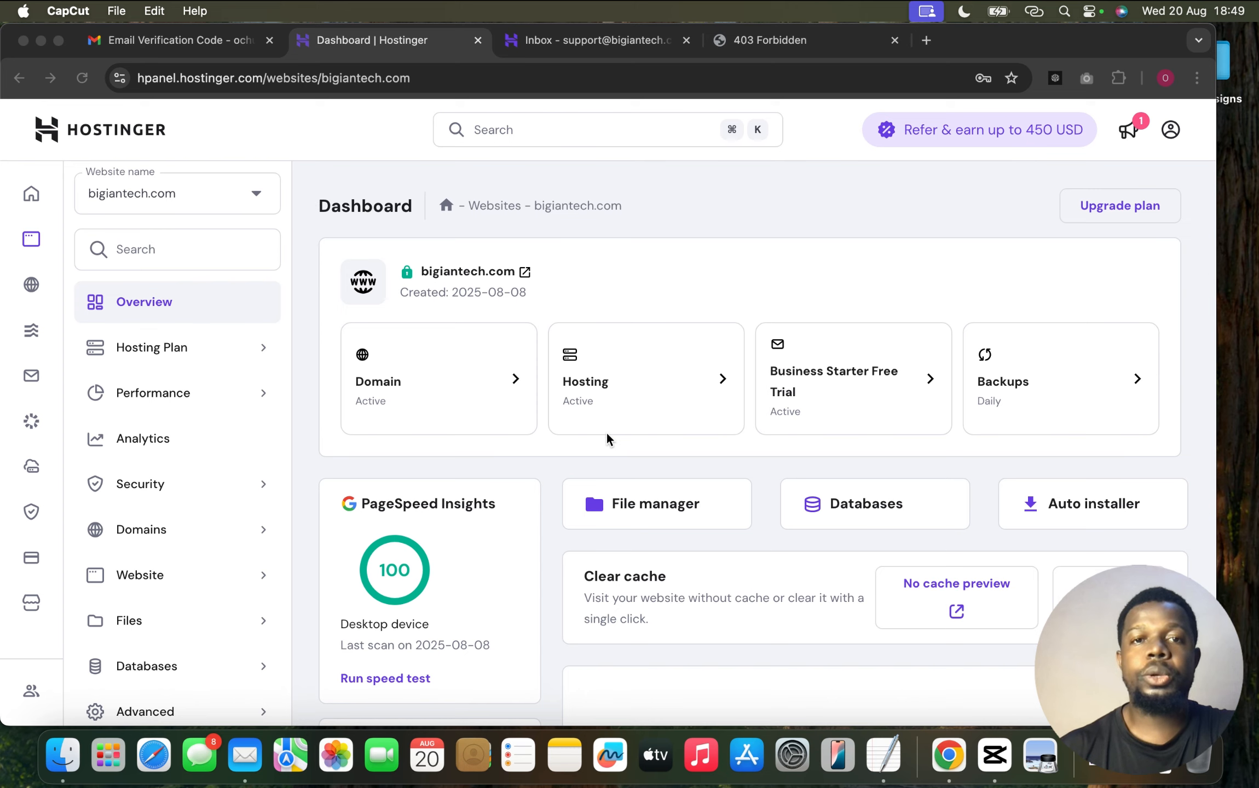
left_click(651, 501)
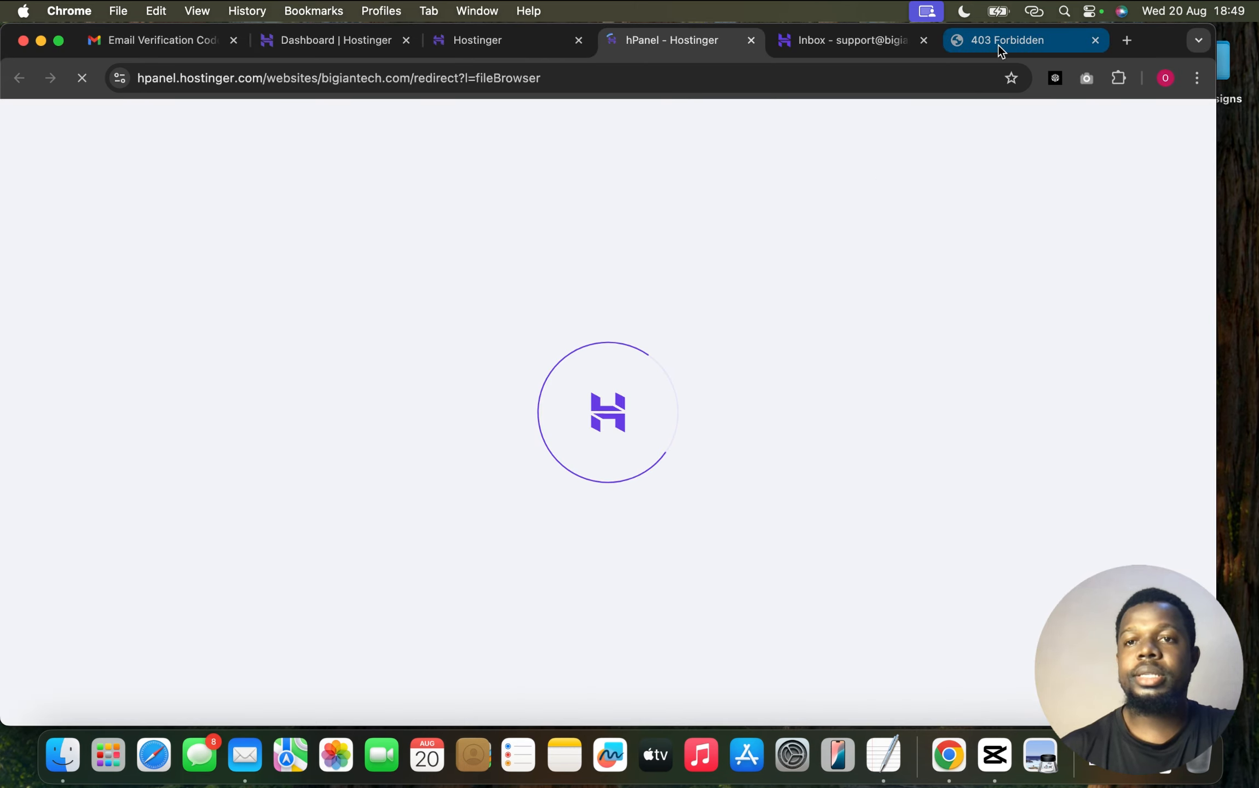
left_click(999, 43)
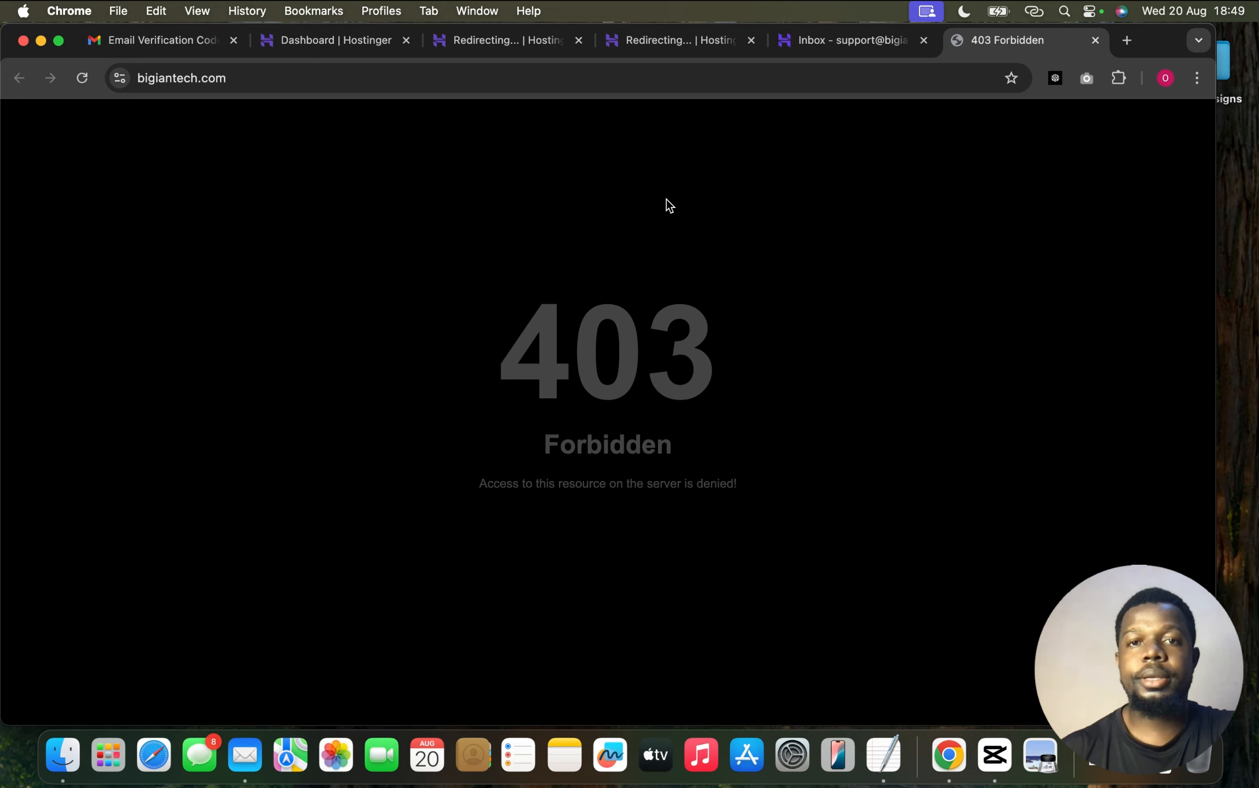
left_click(682, 48)
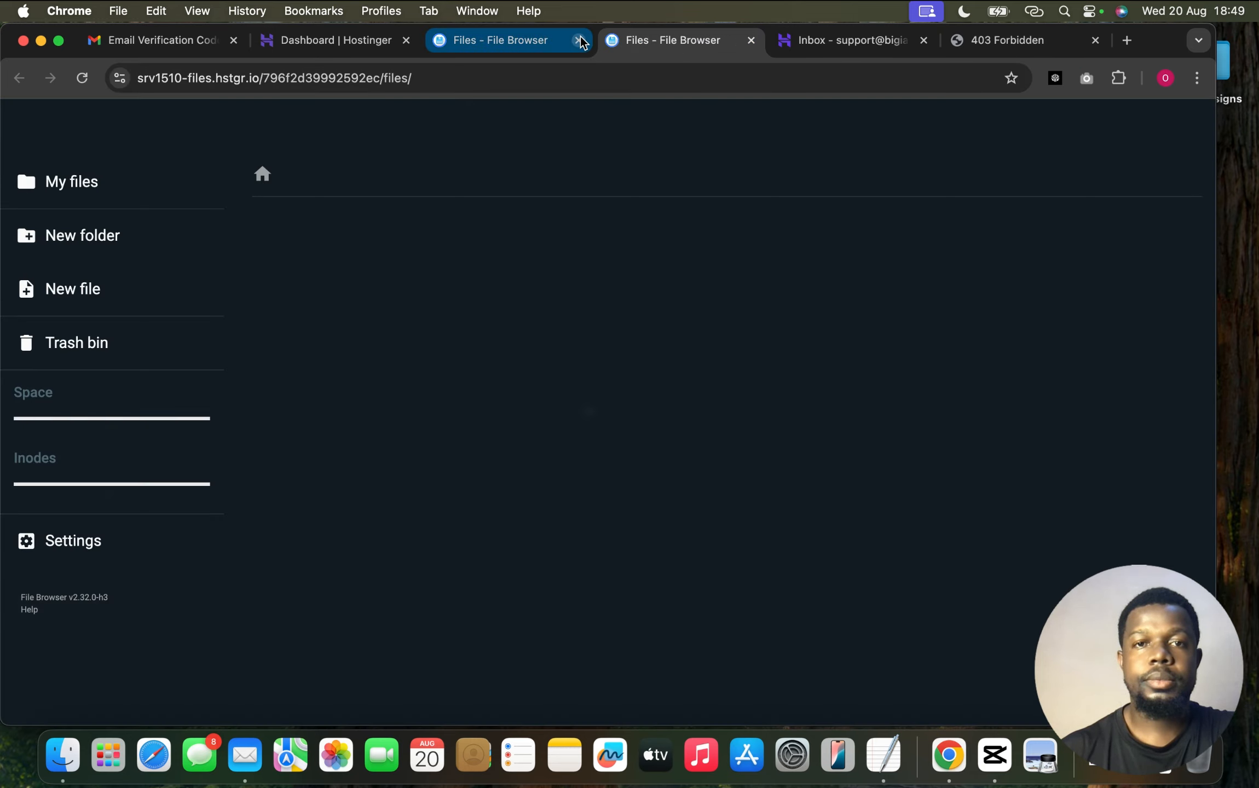
Upload a file into the empty public_html folder, then go back to the hPanel dashboard
left_click(578, 40)
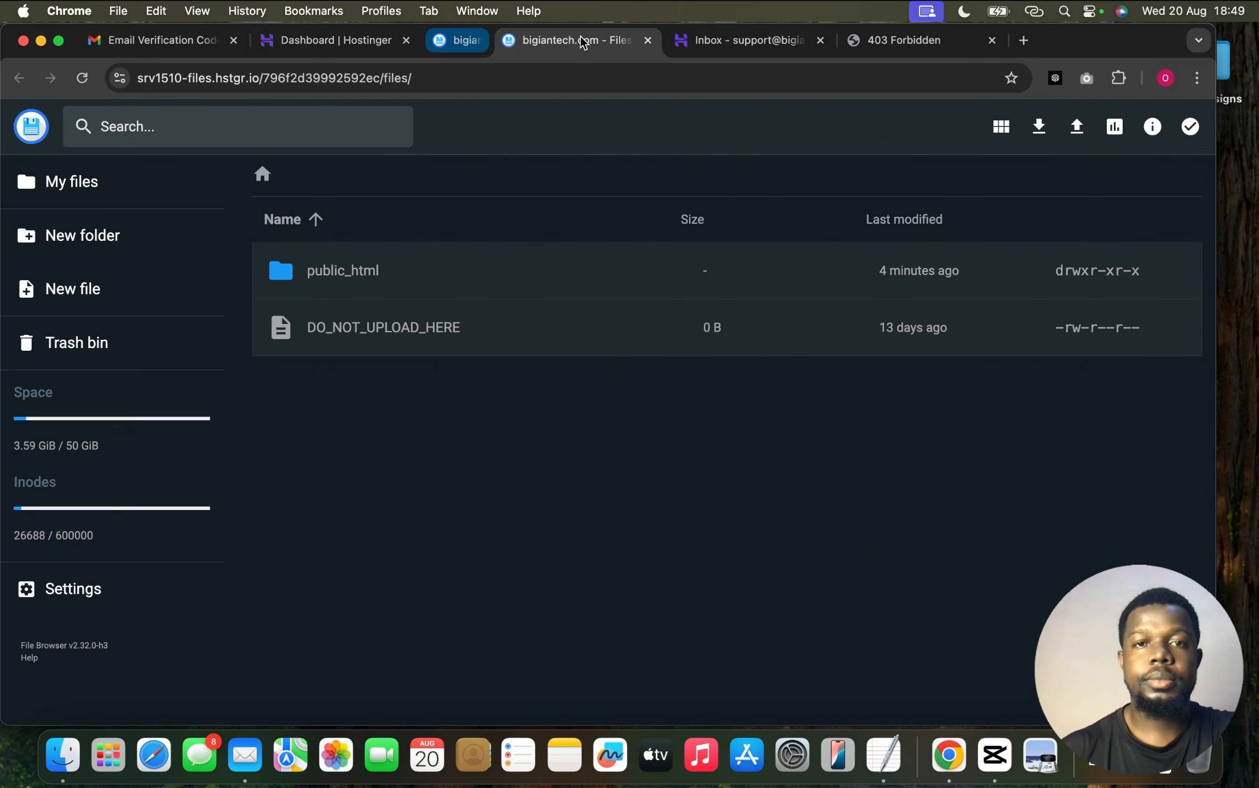
double_click(453, 274)
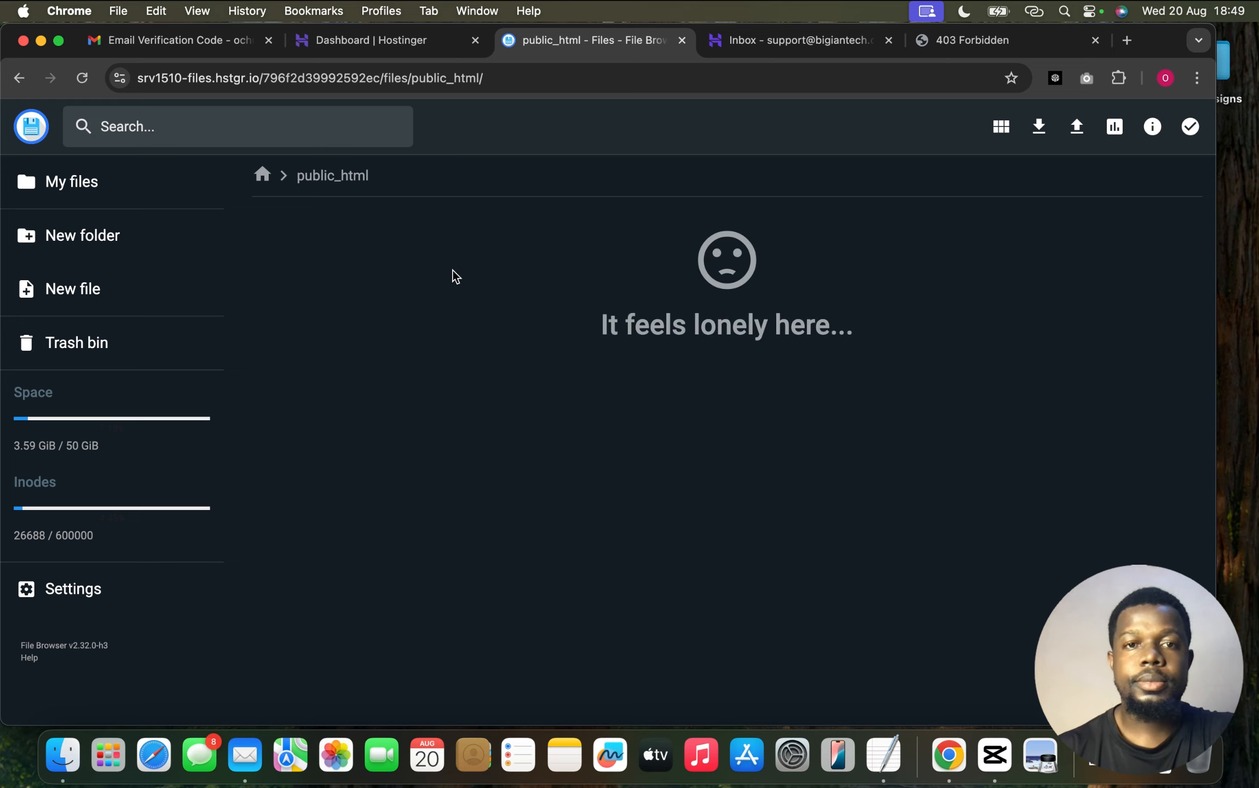
left_click(1076, 127)
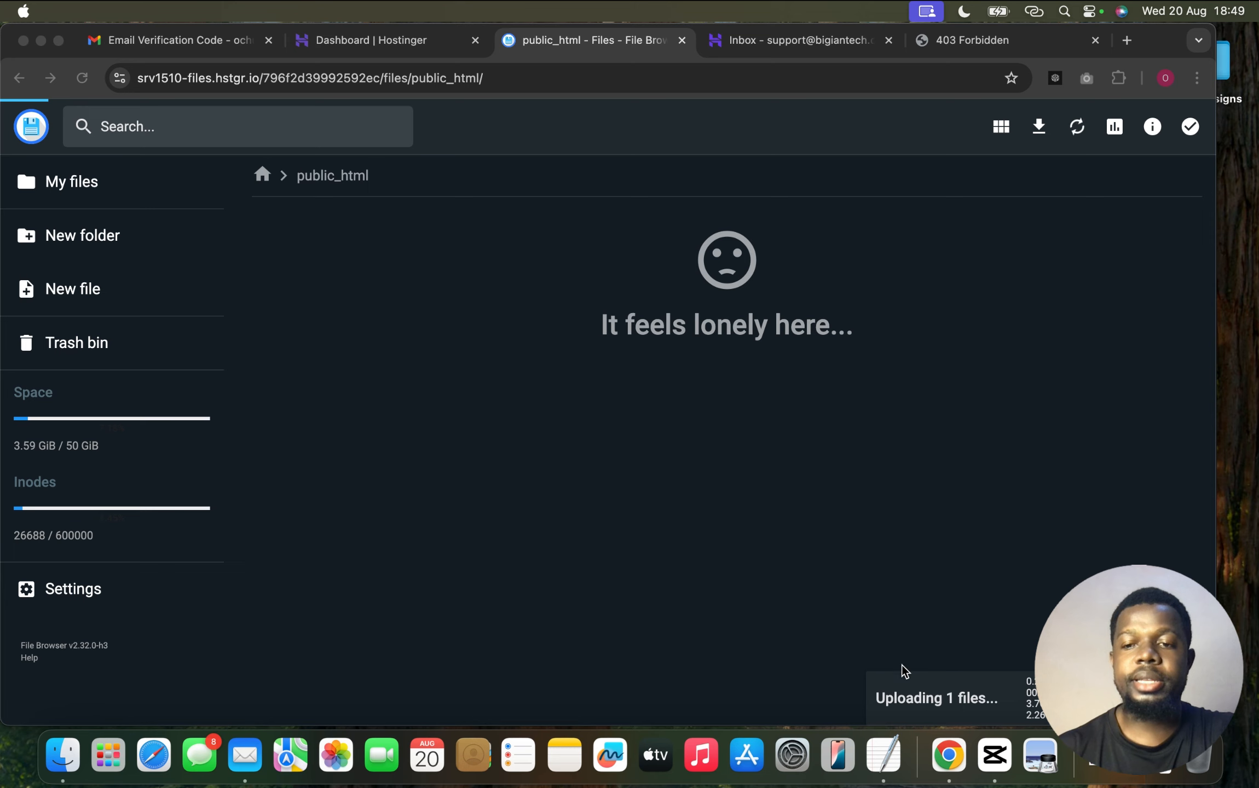
left_click(390, 34)
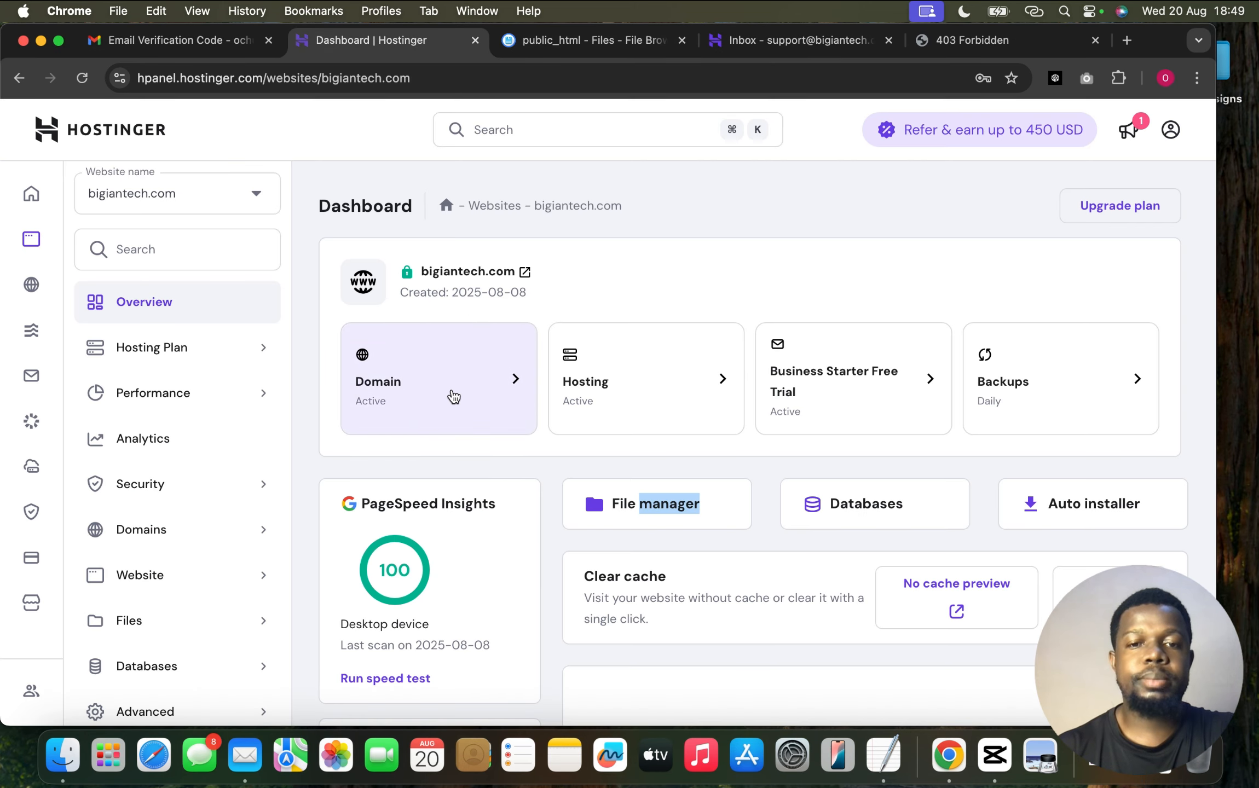
Create MySQL database celebagendb with user celebagenuser and launch it in phpMyAdmin
left_click(325, 370)
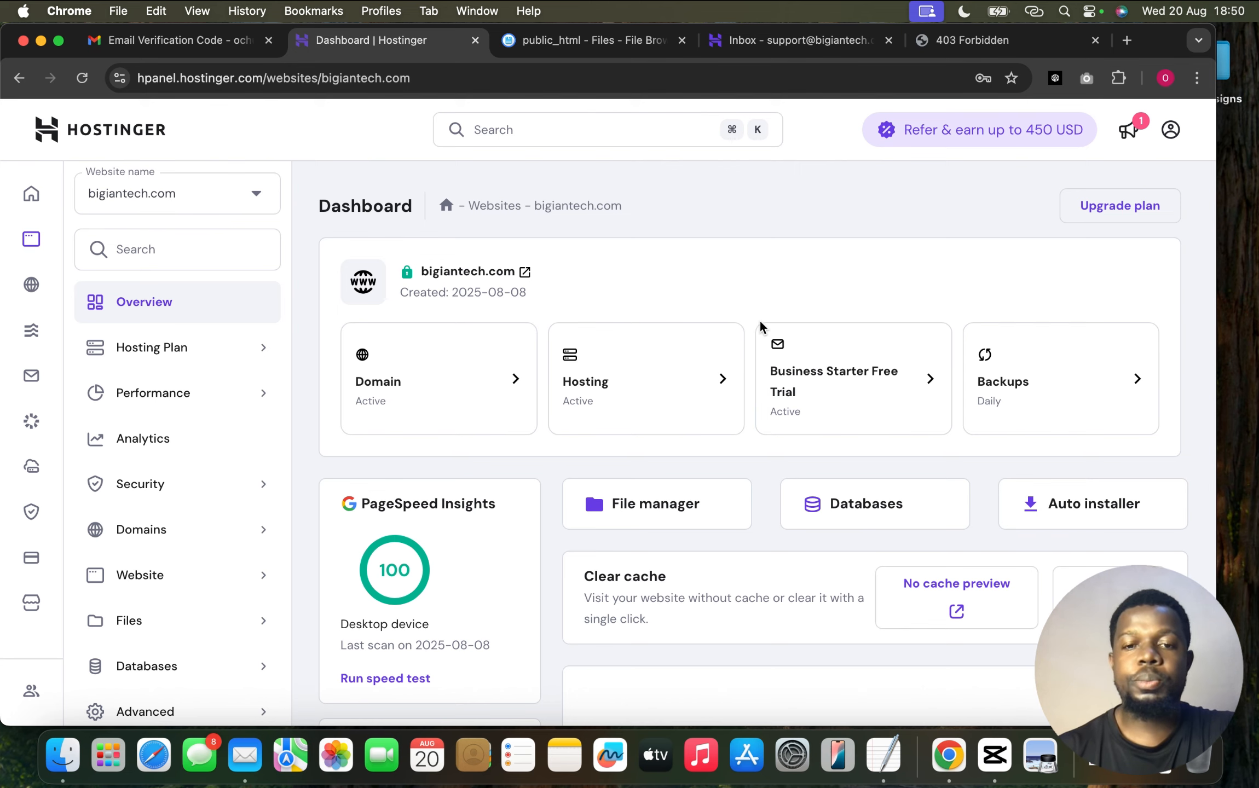
left_click(842, 512)
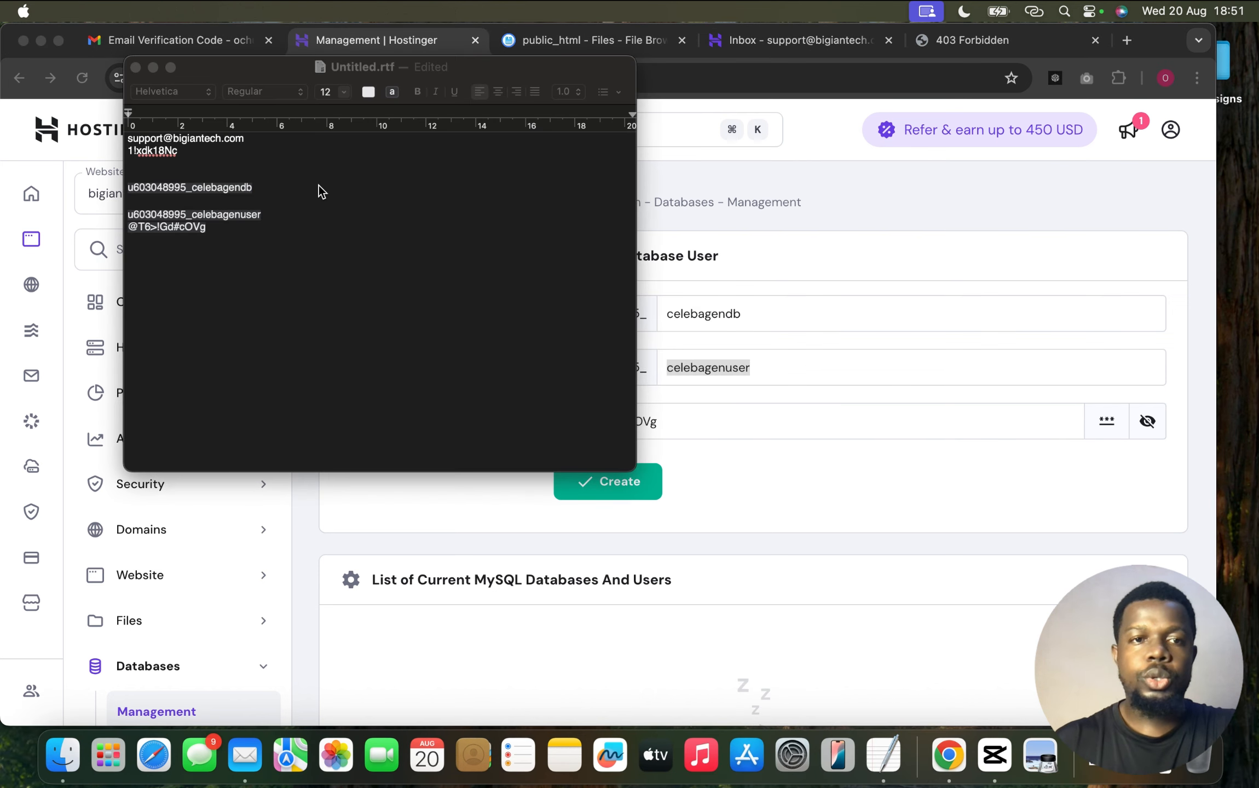
double_click(804, 476)
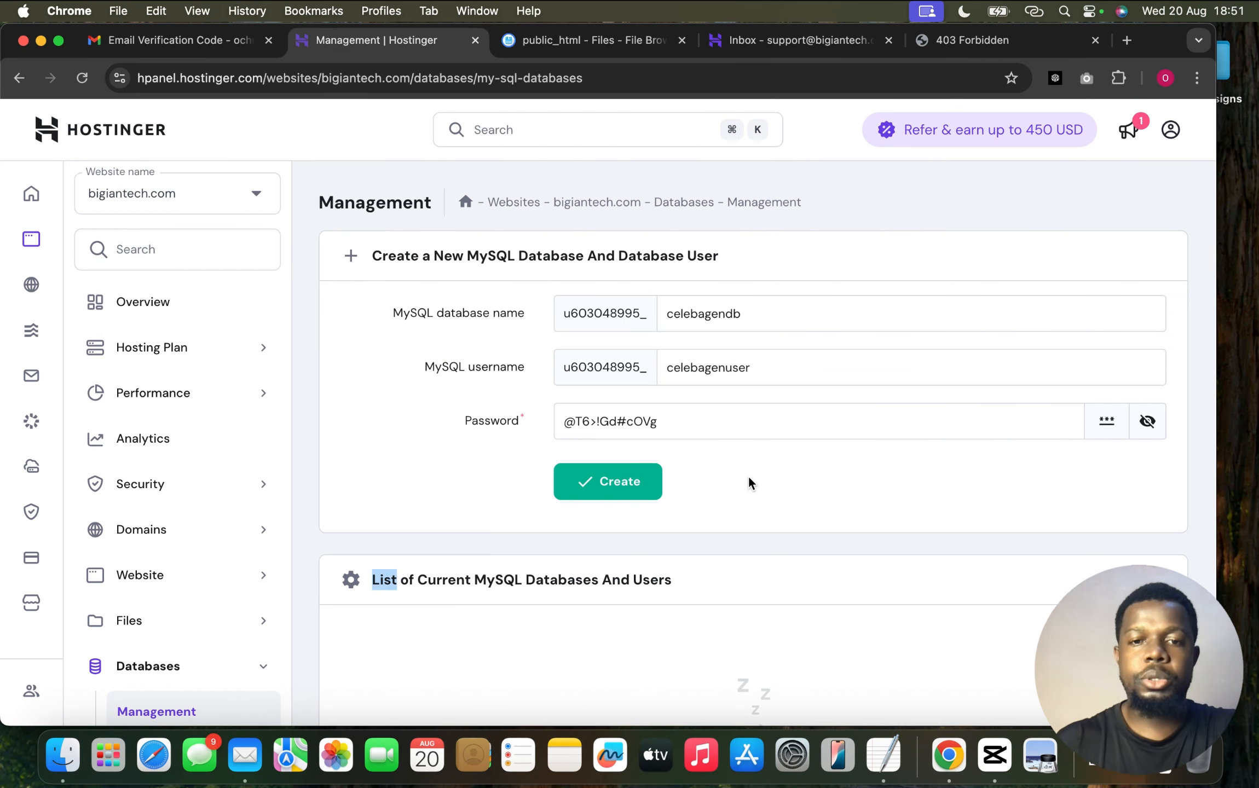
left_click(636, 486)
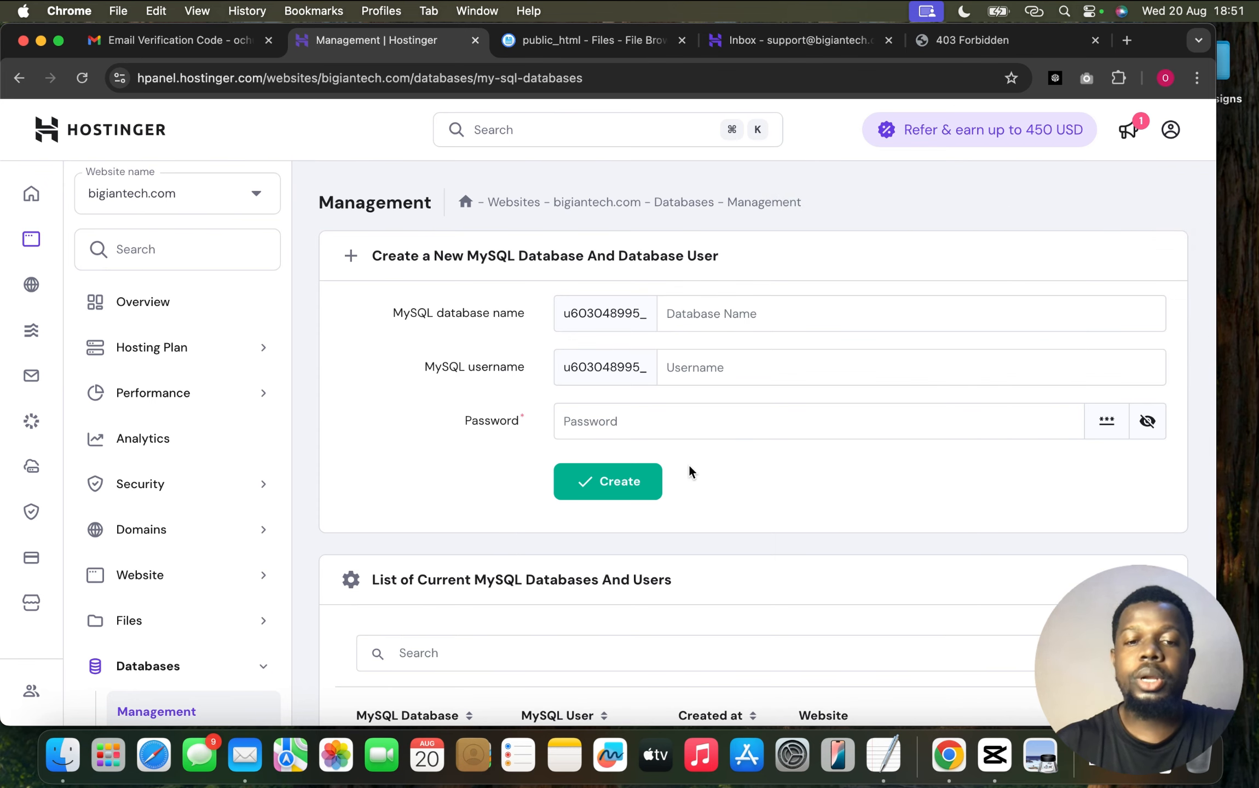
scroll(707, 466, "down", 5)
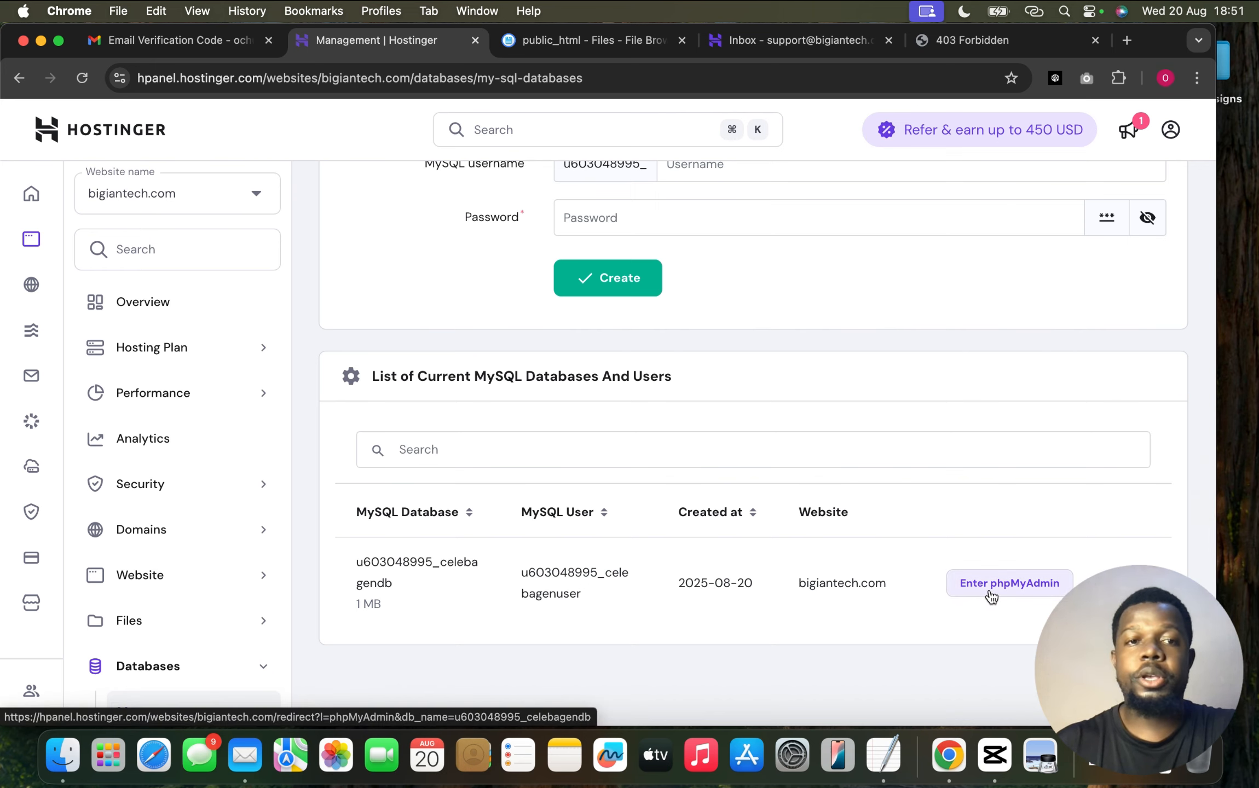
left_click(992, 596)
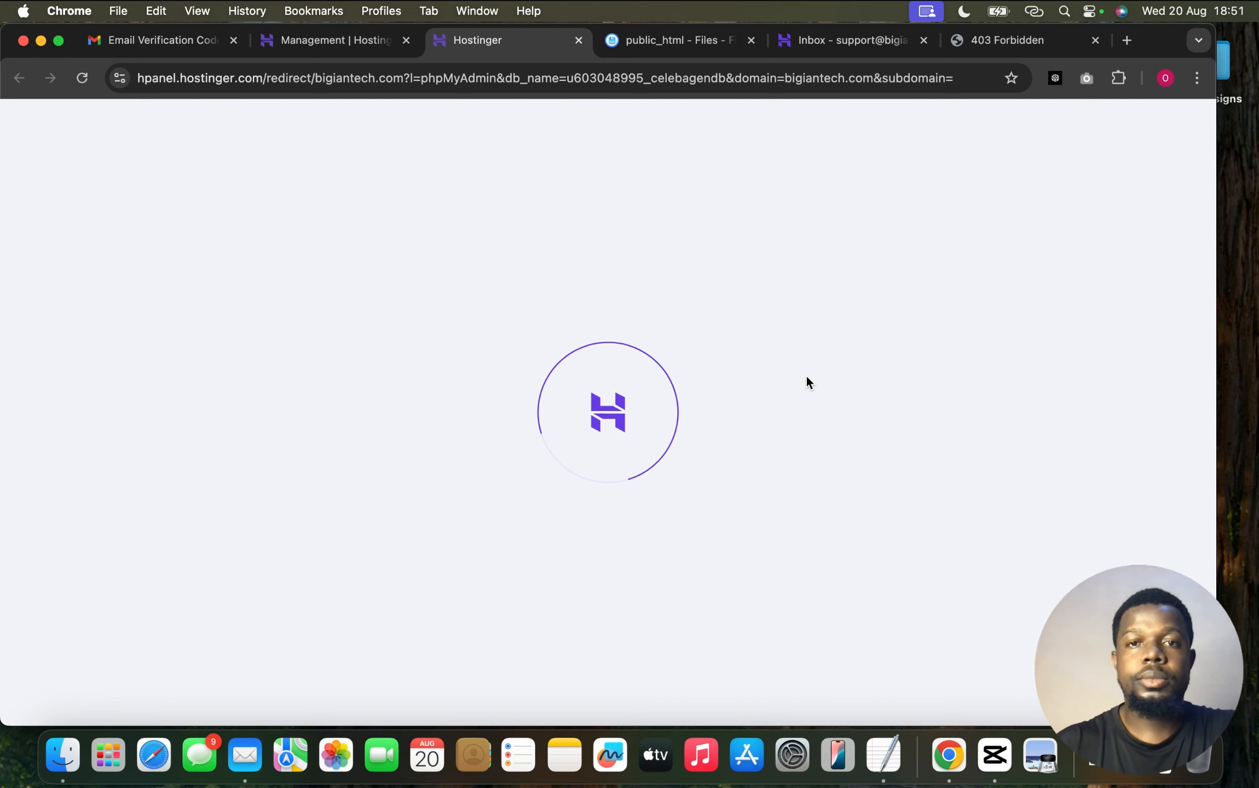
Check the uploaded archive in public_html, then select the celebagendb database in phpMyAdmin
left_click(680, 41)
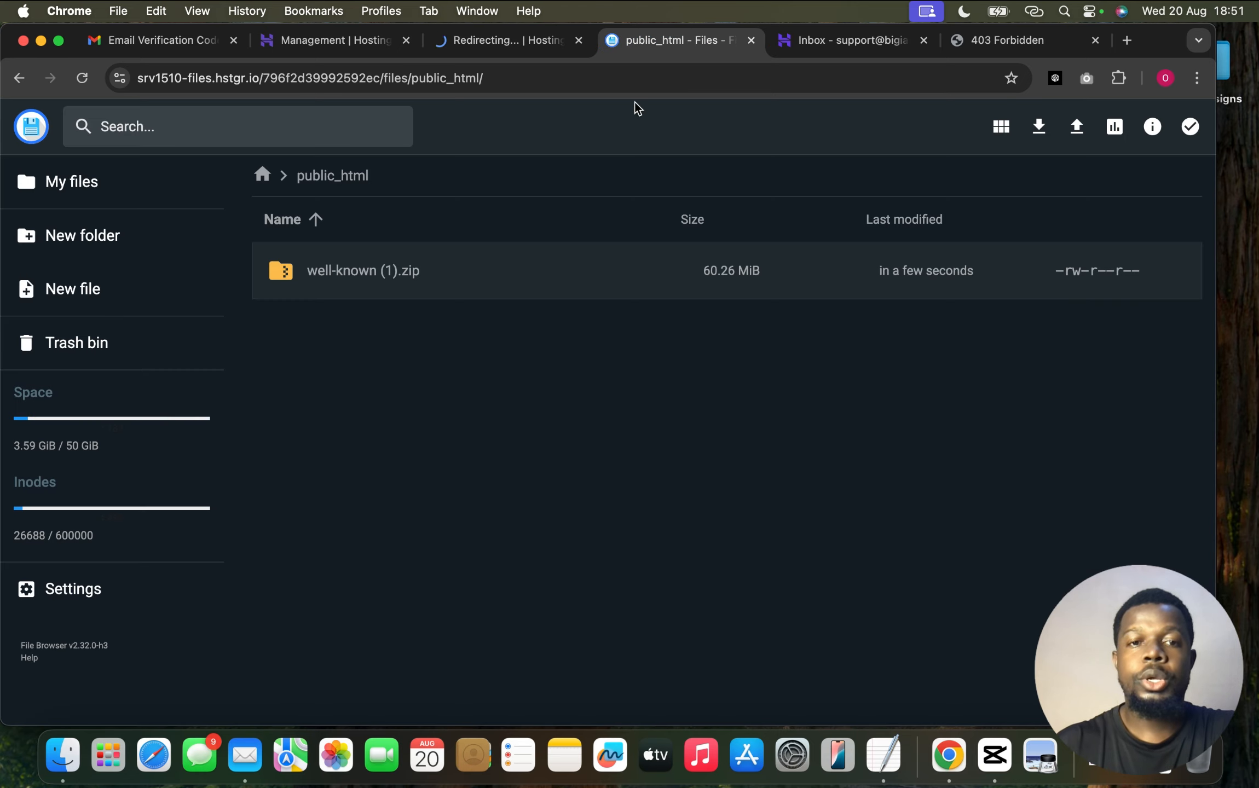
left_click(509, 49)
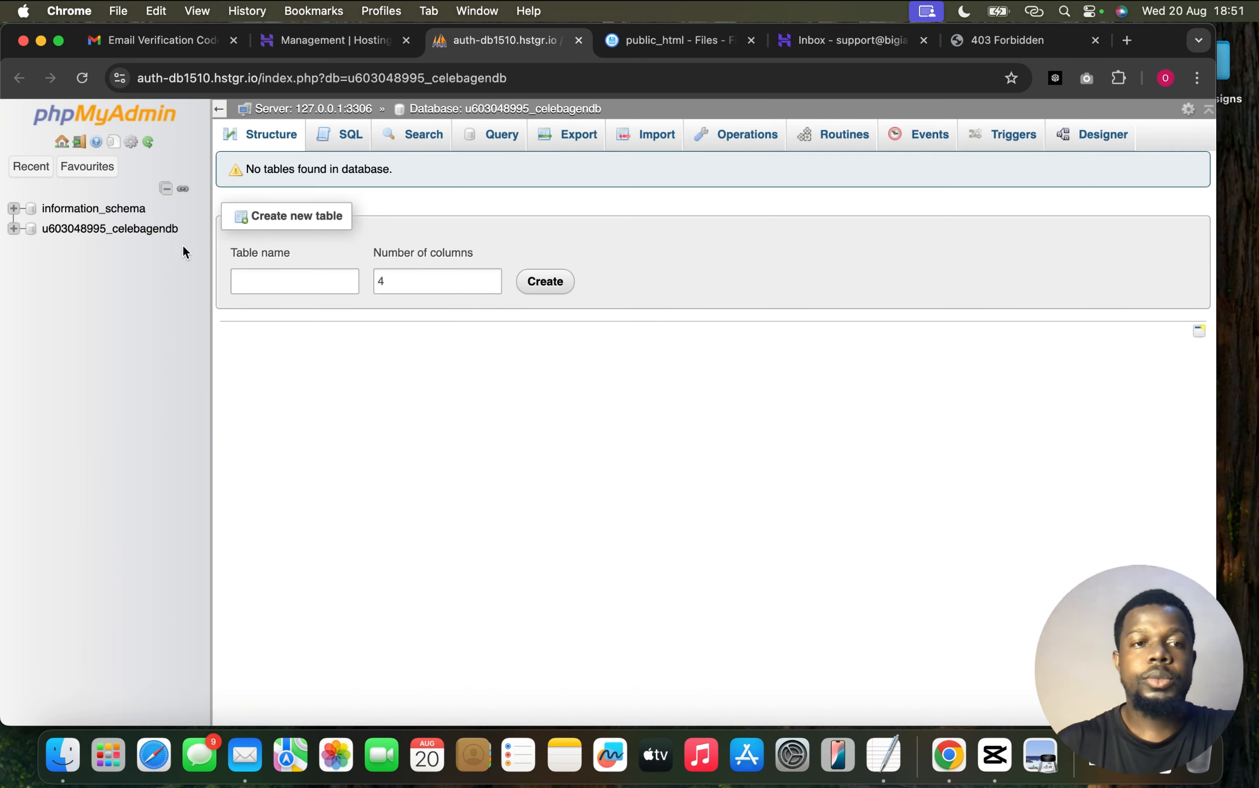
left_click(112, 230)
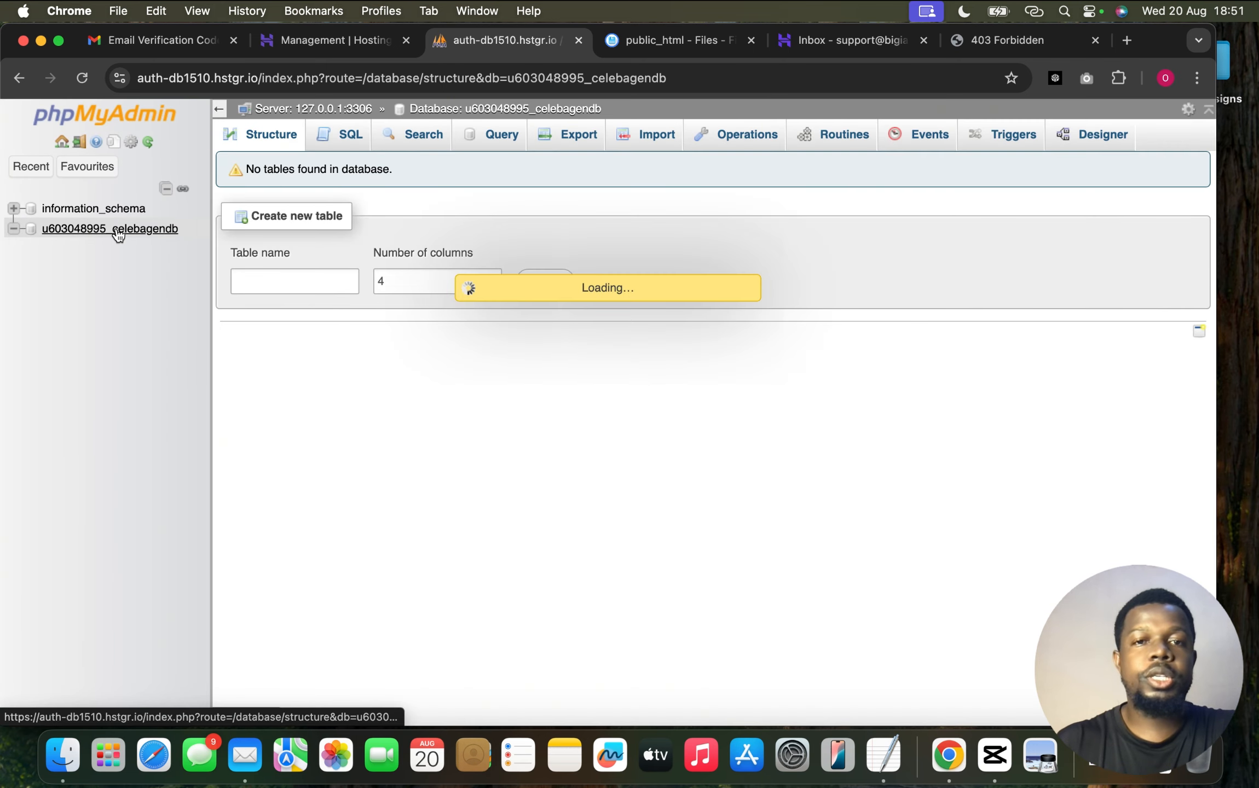
Import bmgssdco_celebritydb.sql into celebagendb and verify the created tables in Structure
left_click(656, 135)
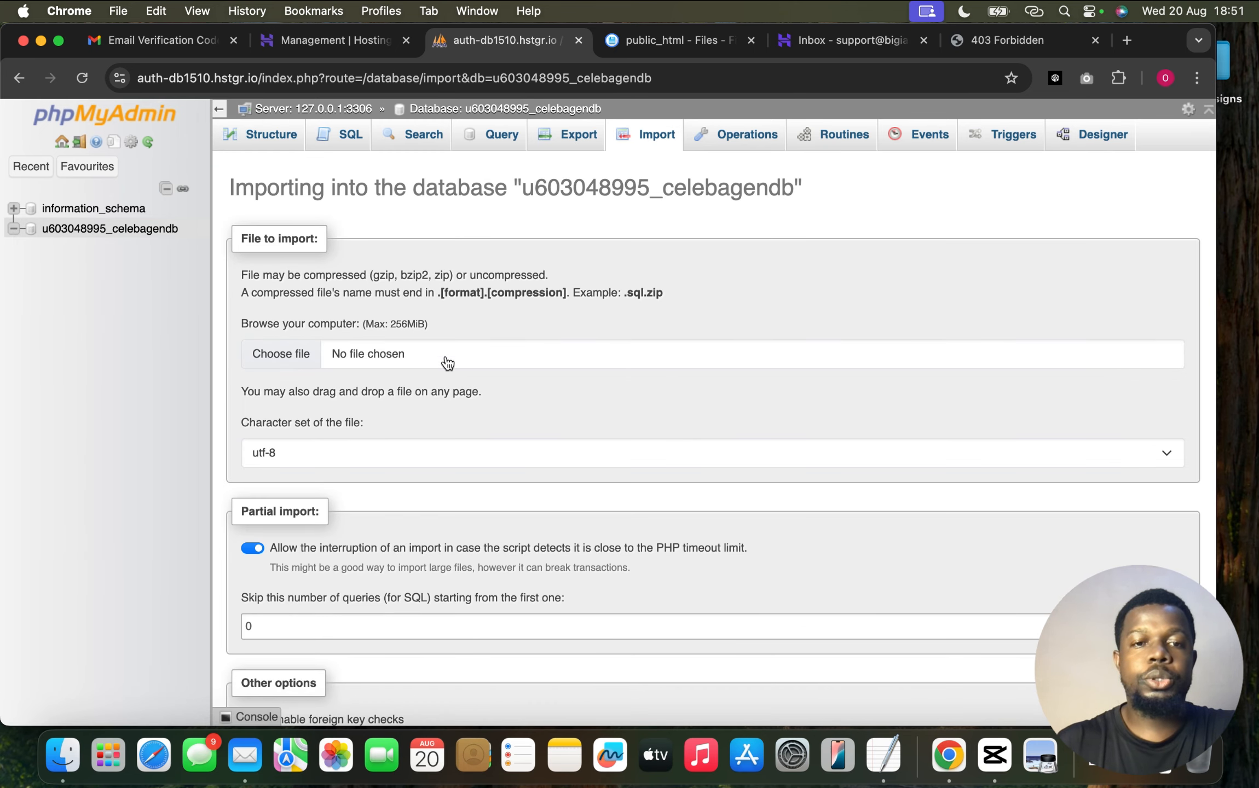
left_click(447, 362)
left_click(468, 320)
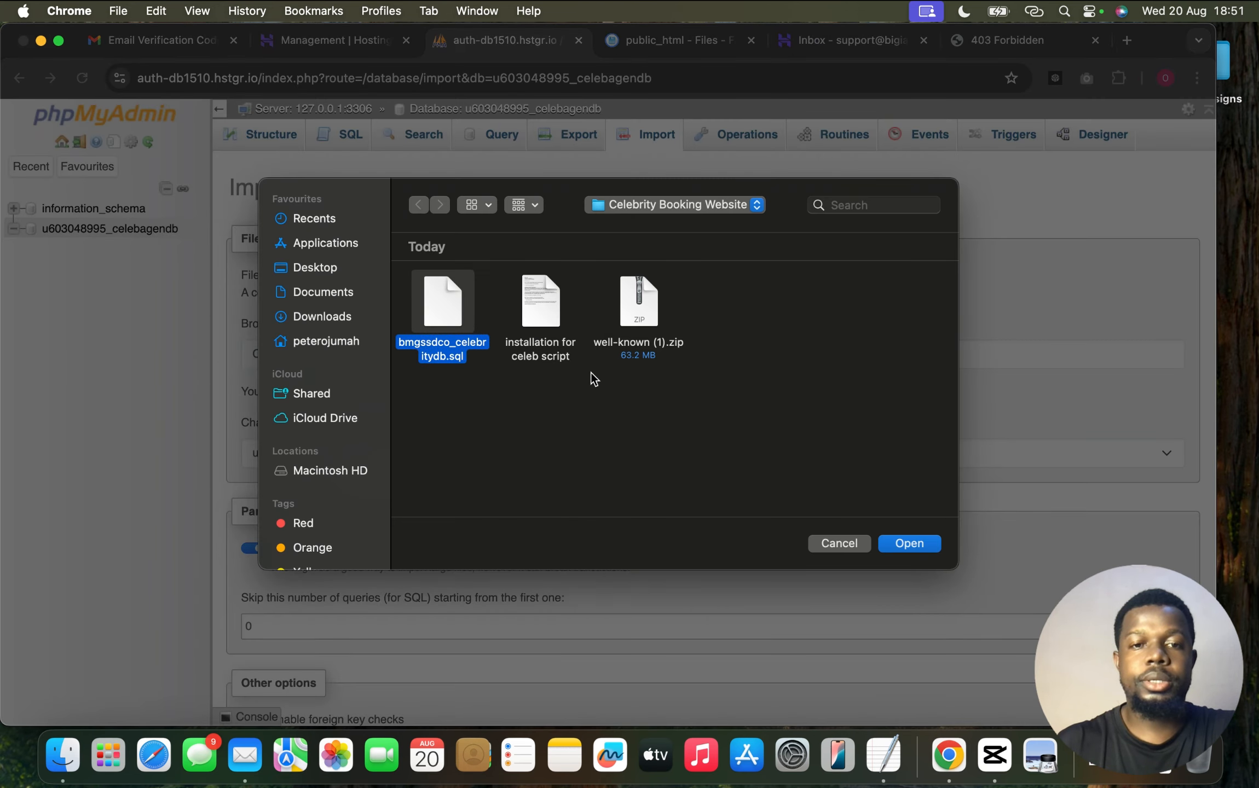
left_click(909, 543)
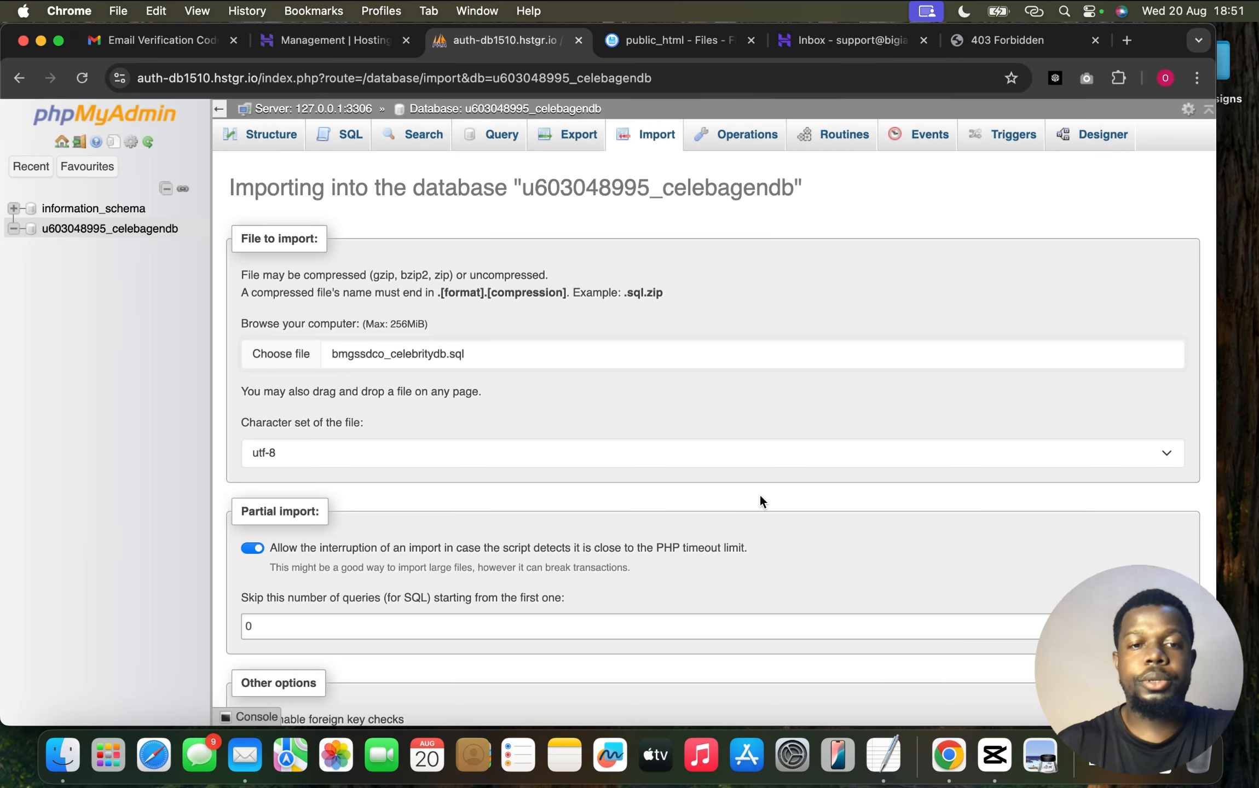
scroll(760, 495, "down", 10)
left_click(276, 662)
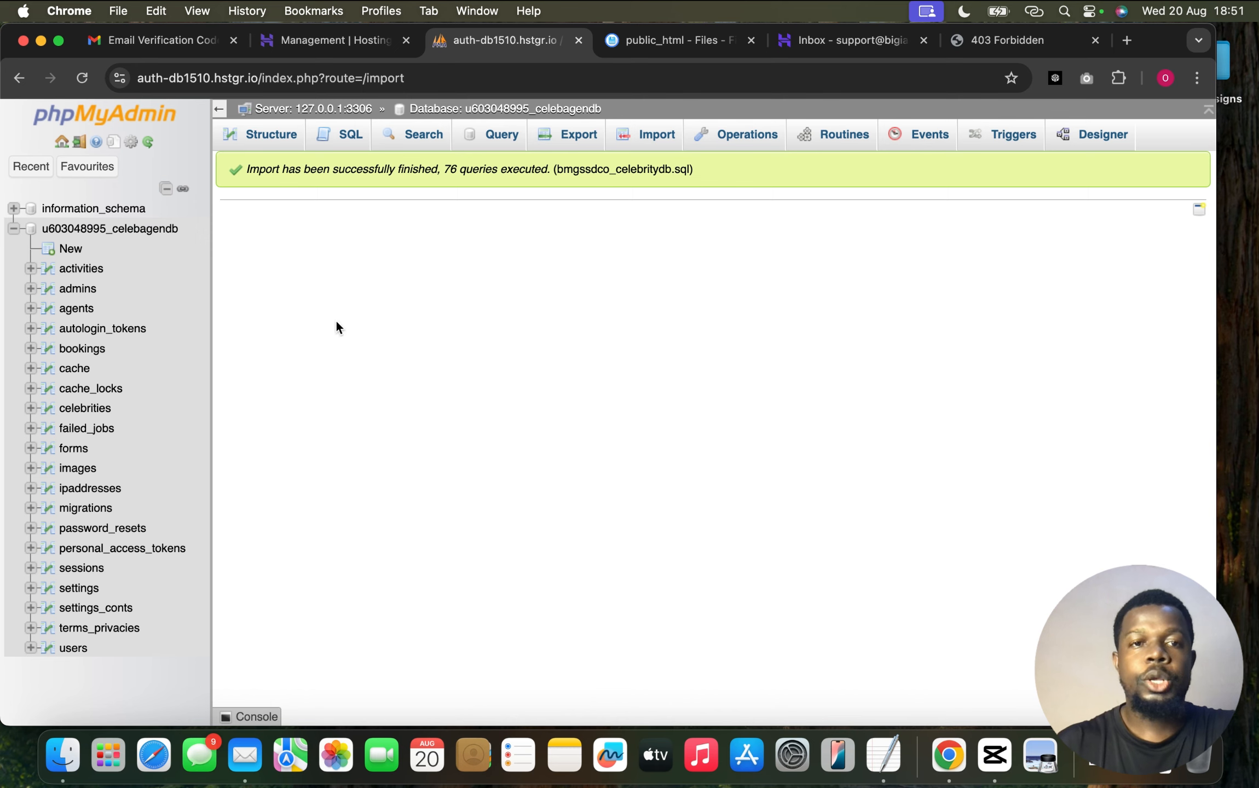
left_click(284, 144)
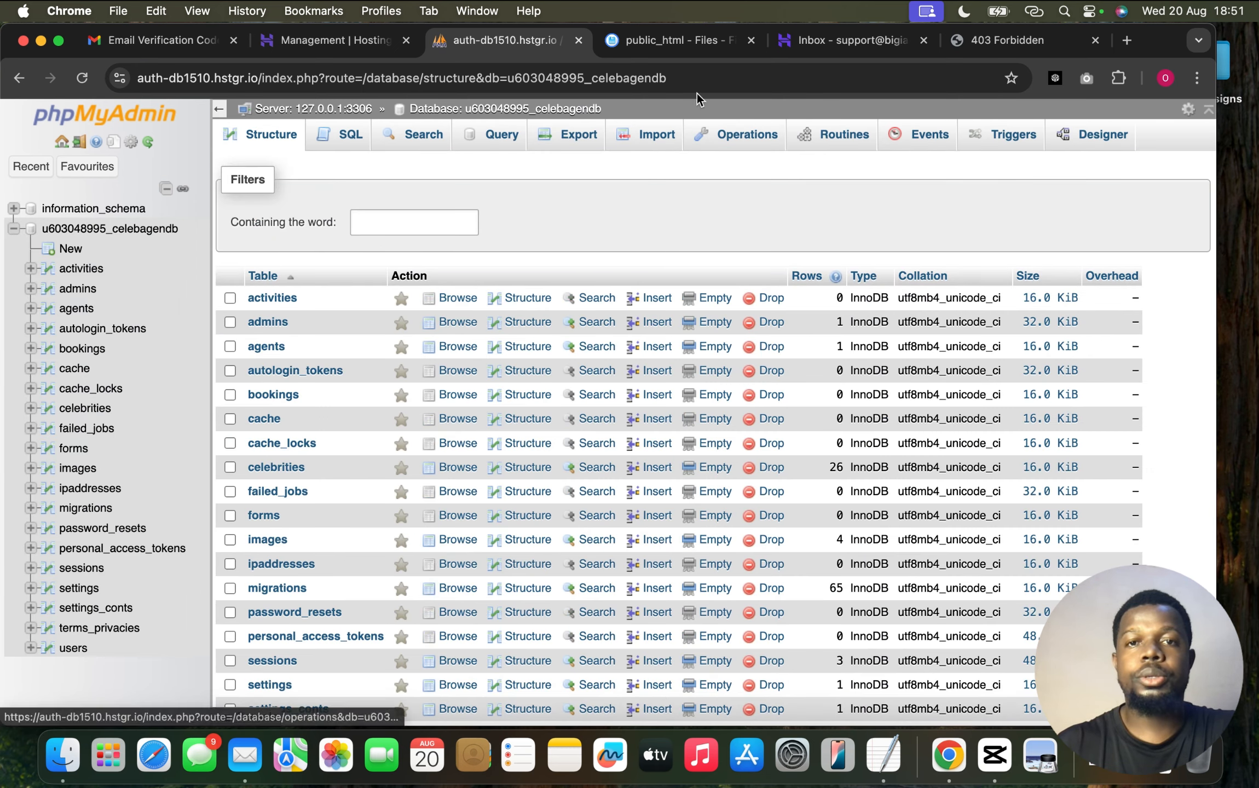
left_click(691, 39)
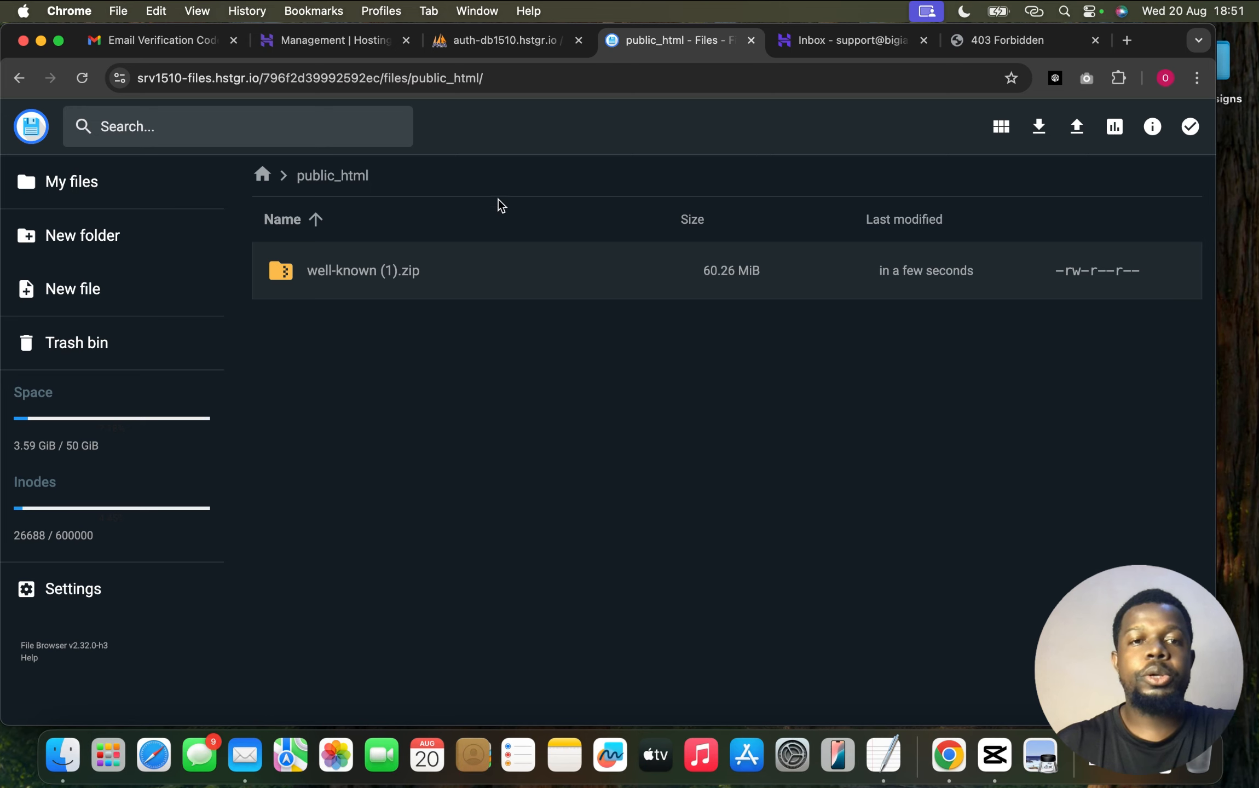
Extract well-known (1).zip into a new folder named ff
right_click(482, 275)
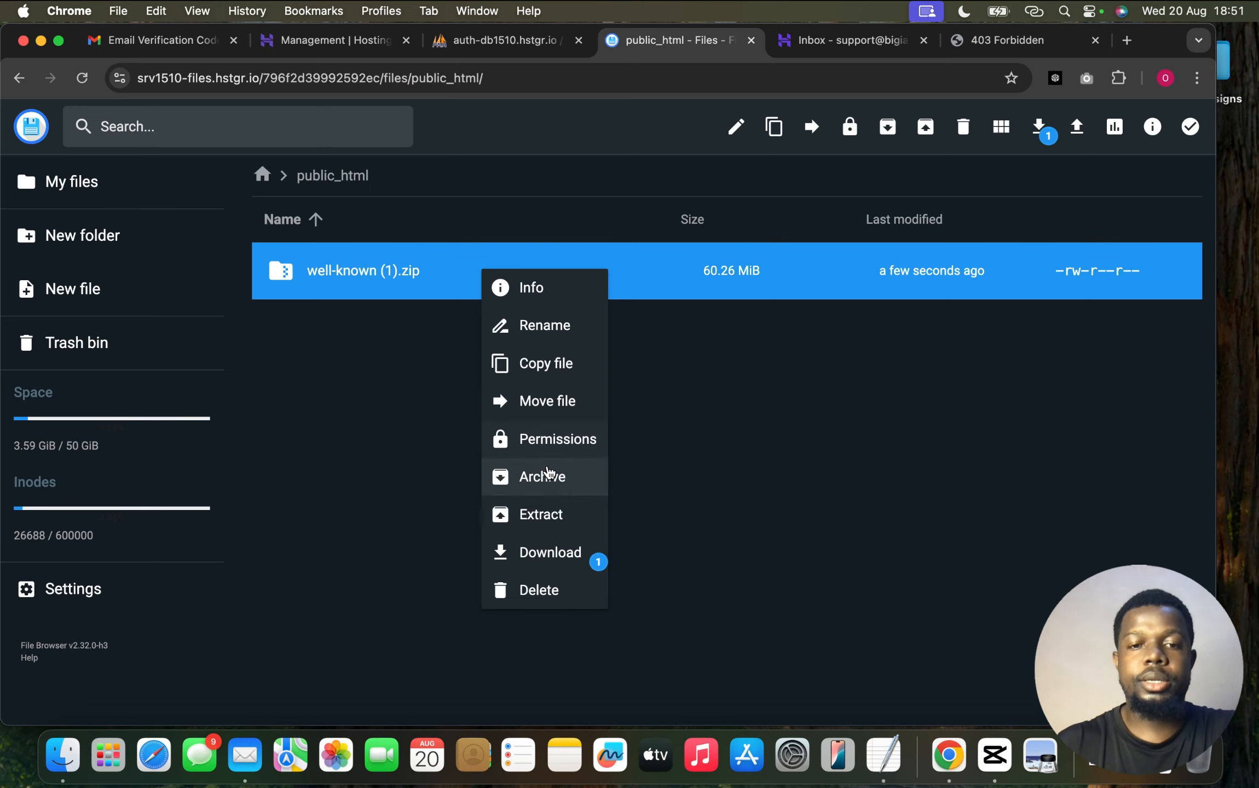
left_click(548, 523)
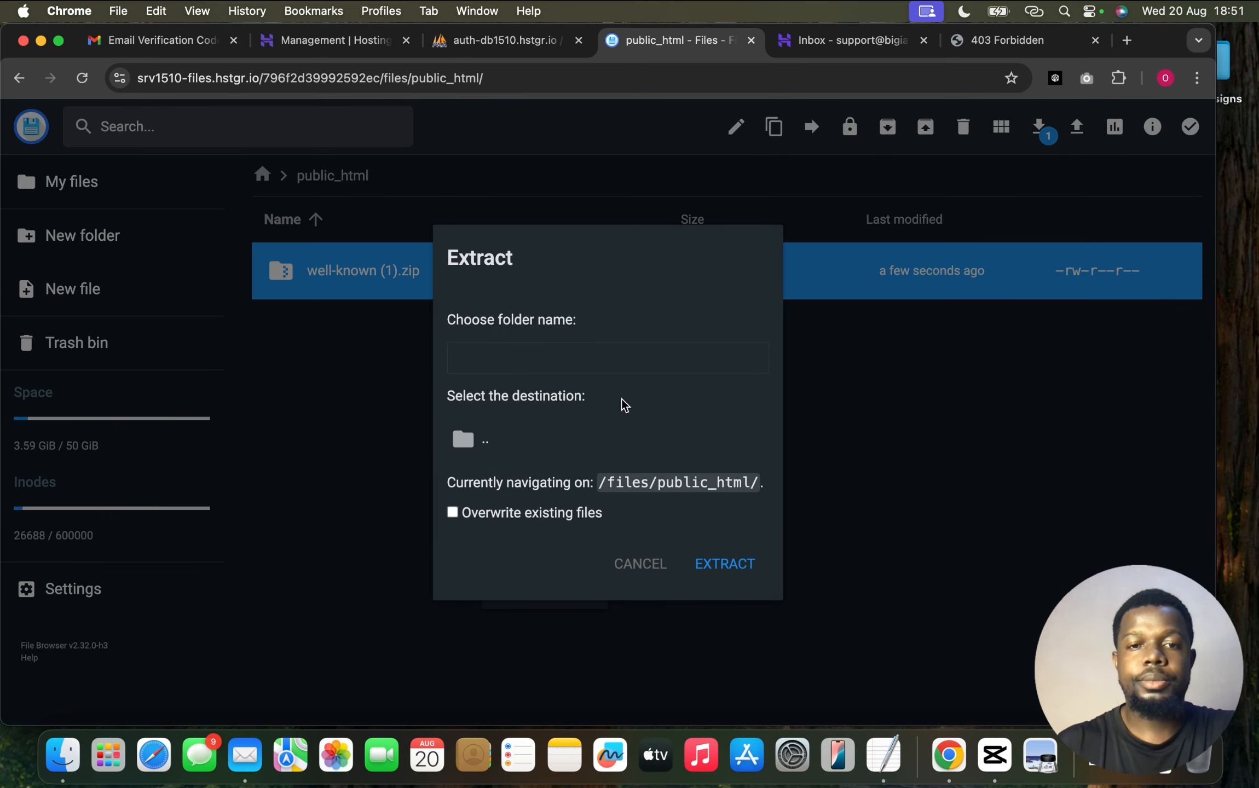
type("ff")
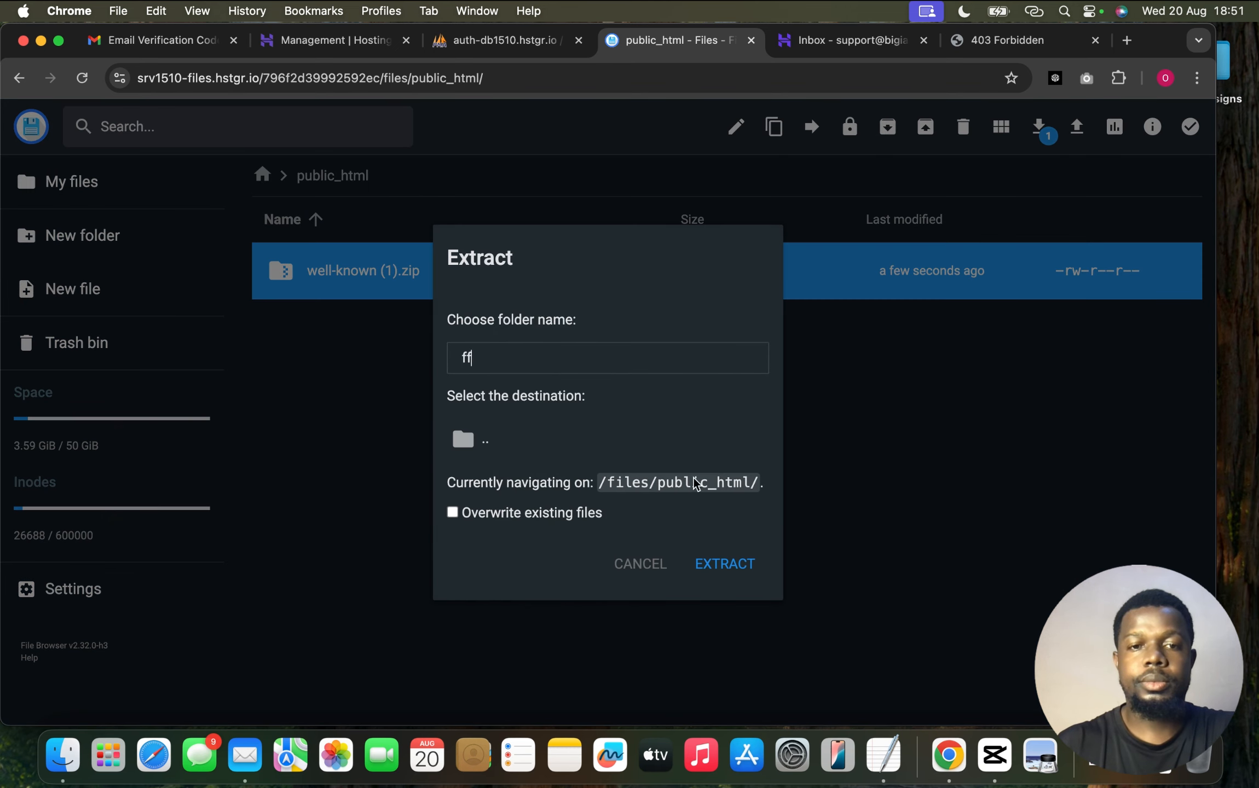
left_click(725, 565)
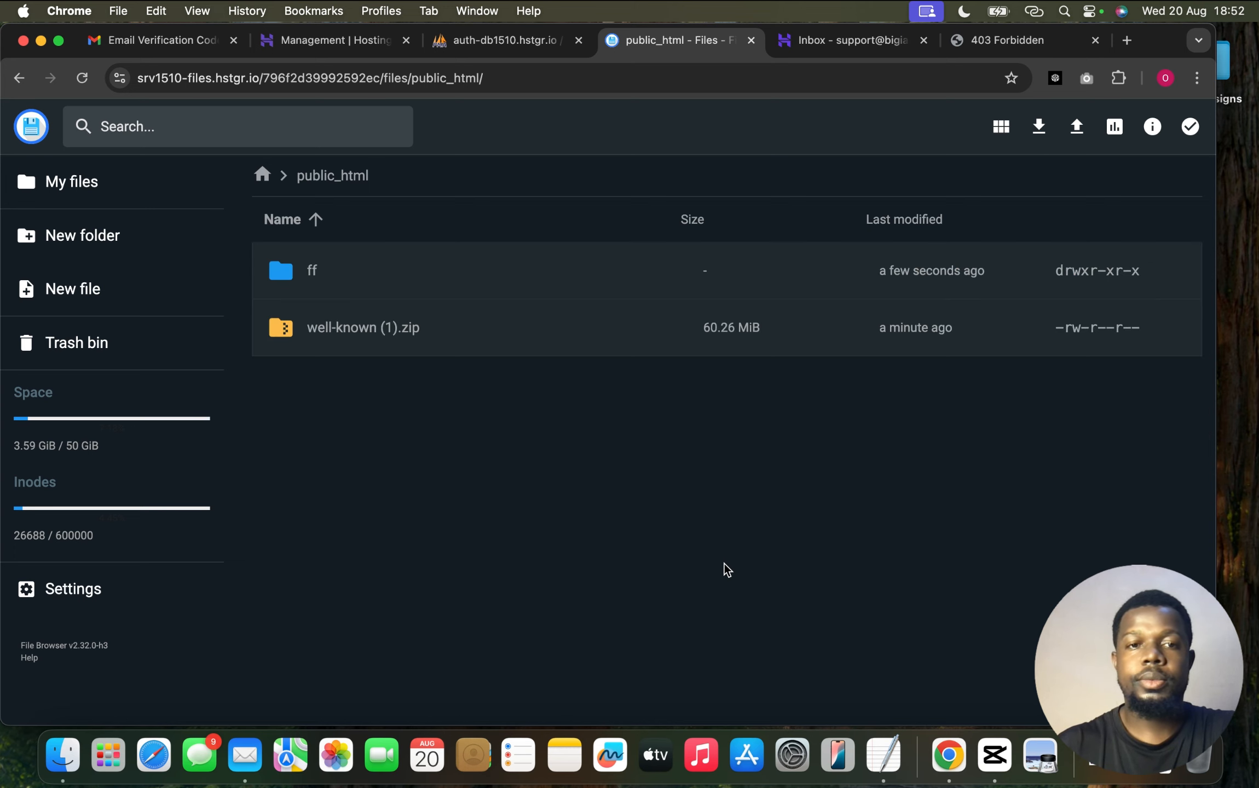
Move all extracted files from ff up into public_html
double_click(538, 269)
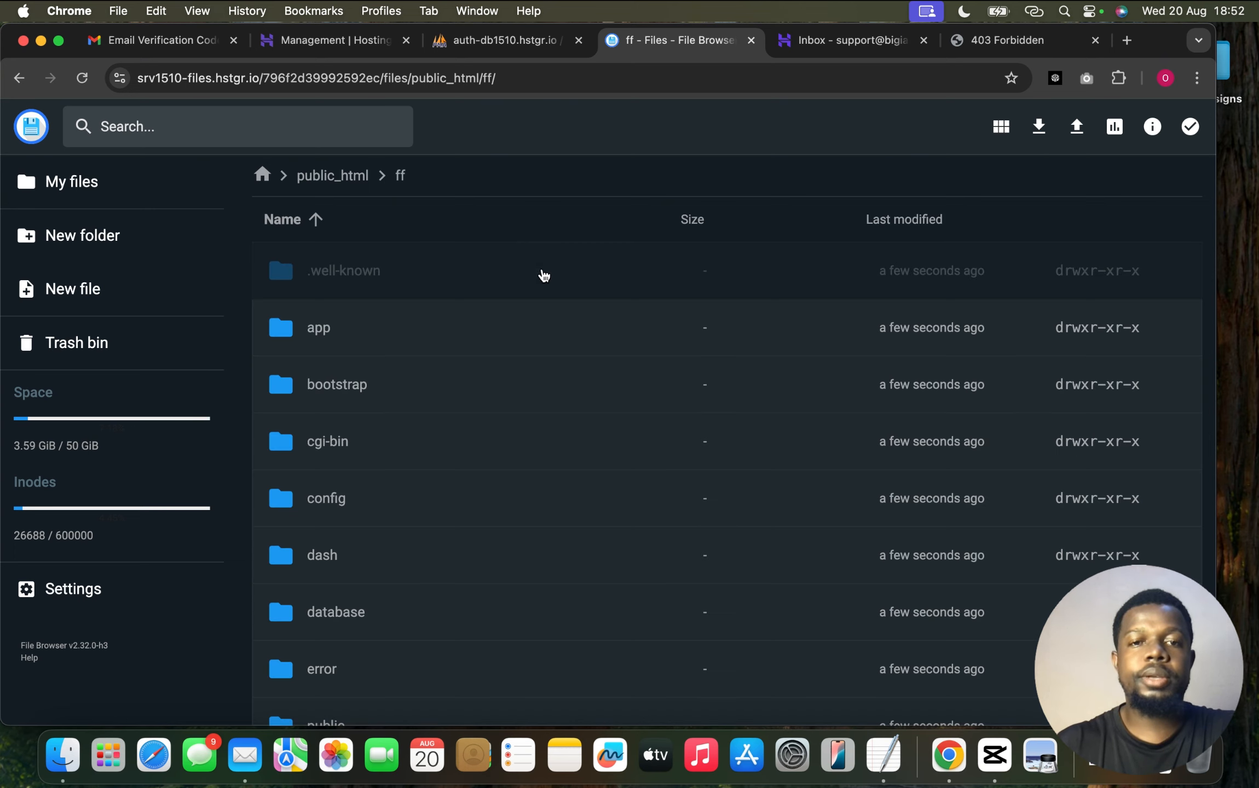
left_click(547, 315)
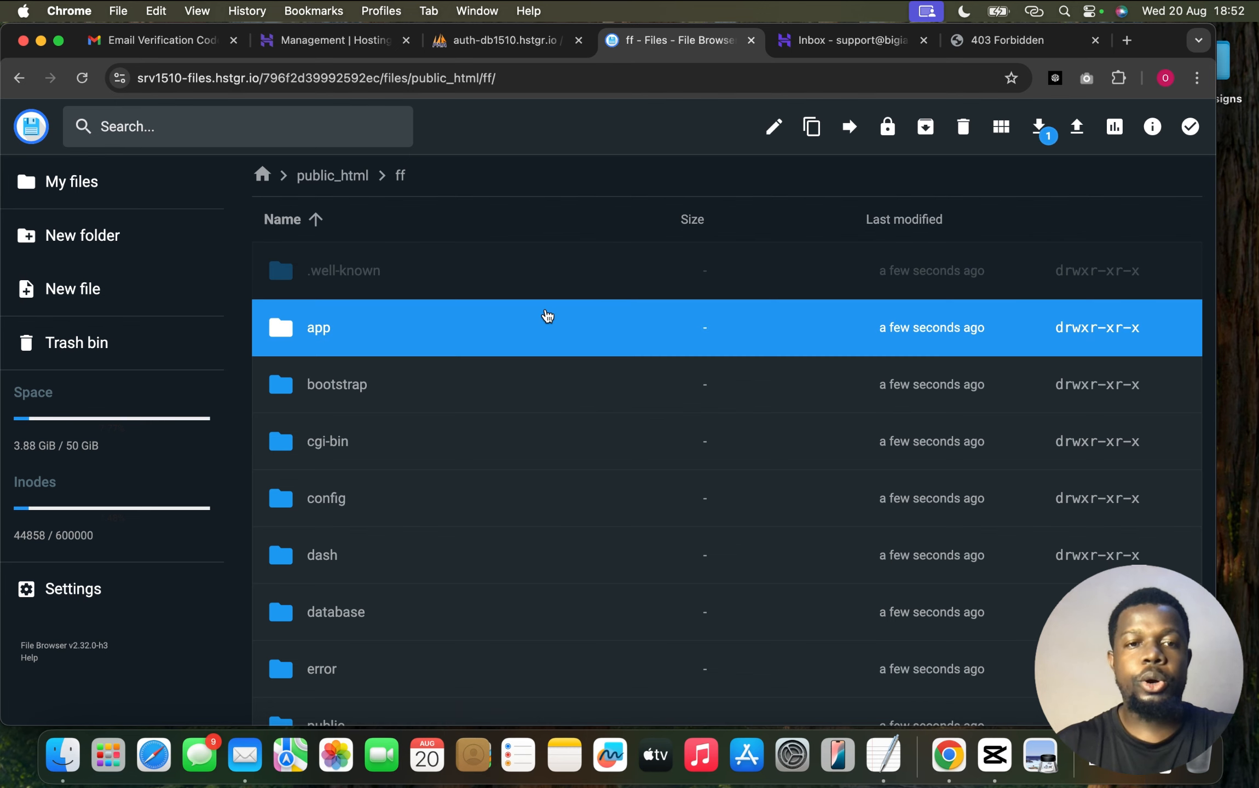
key("super+a")
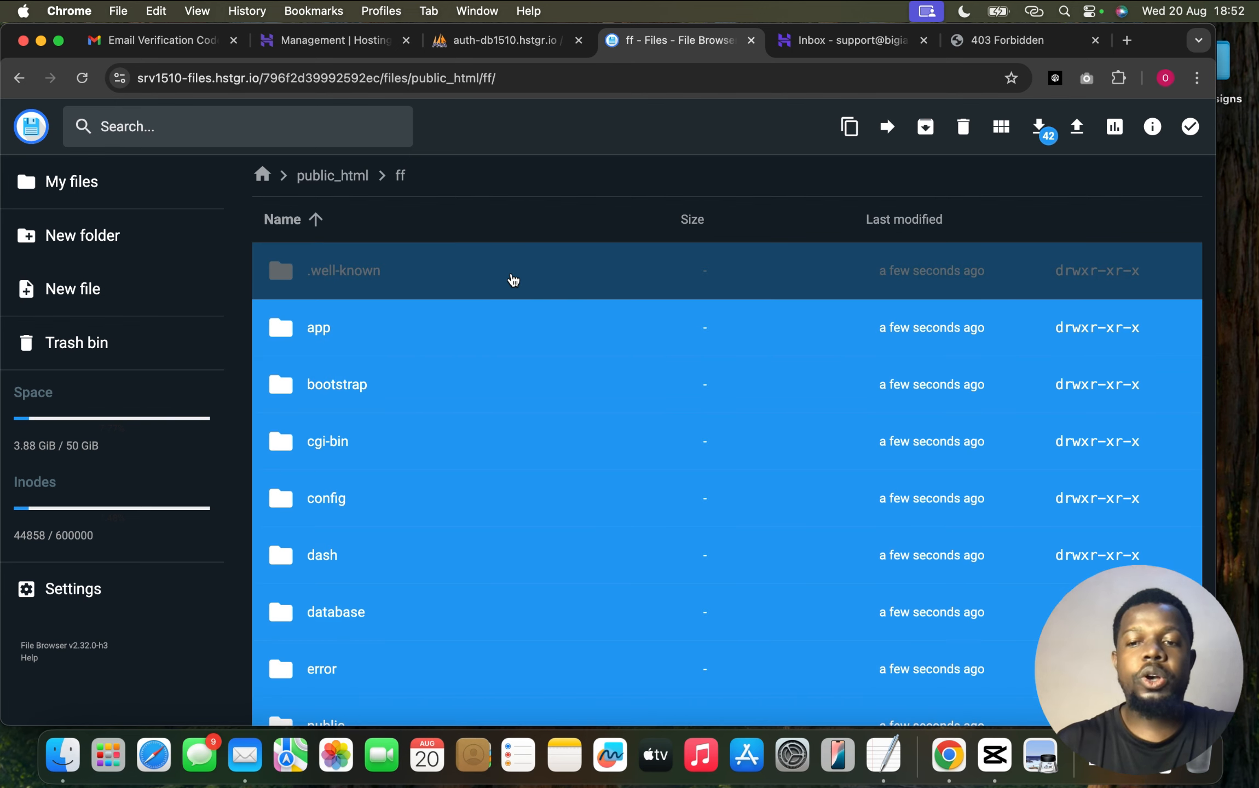
left_click(887, 127)
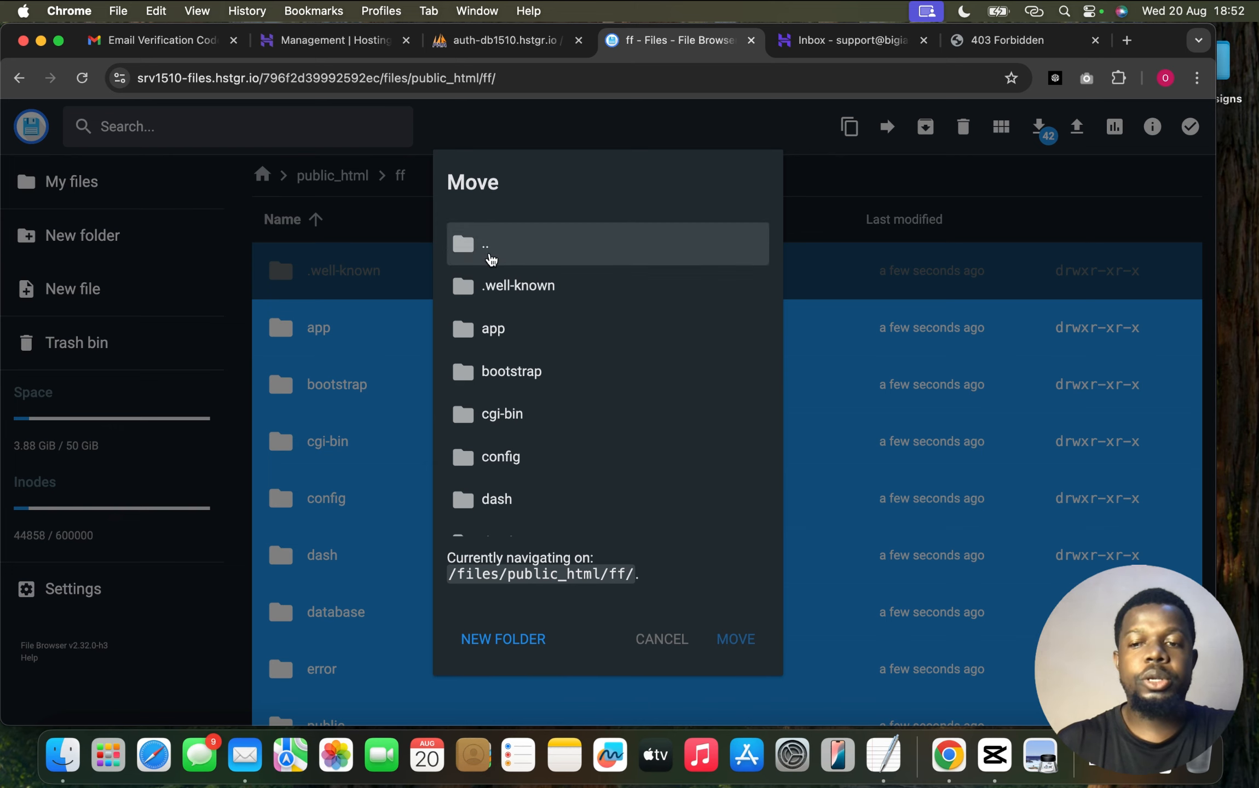
double_click(491, 258)
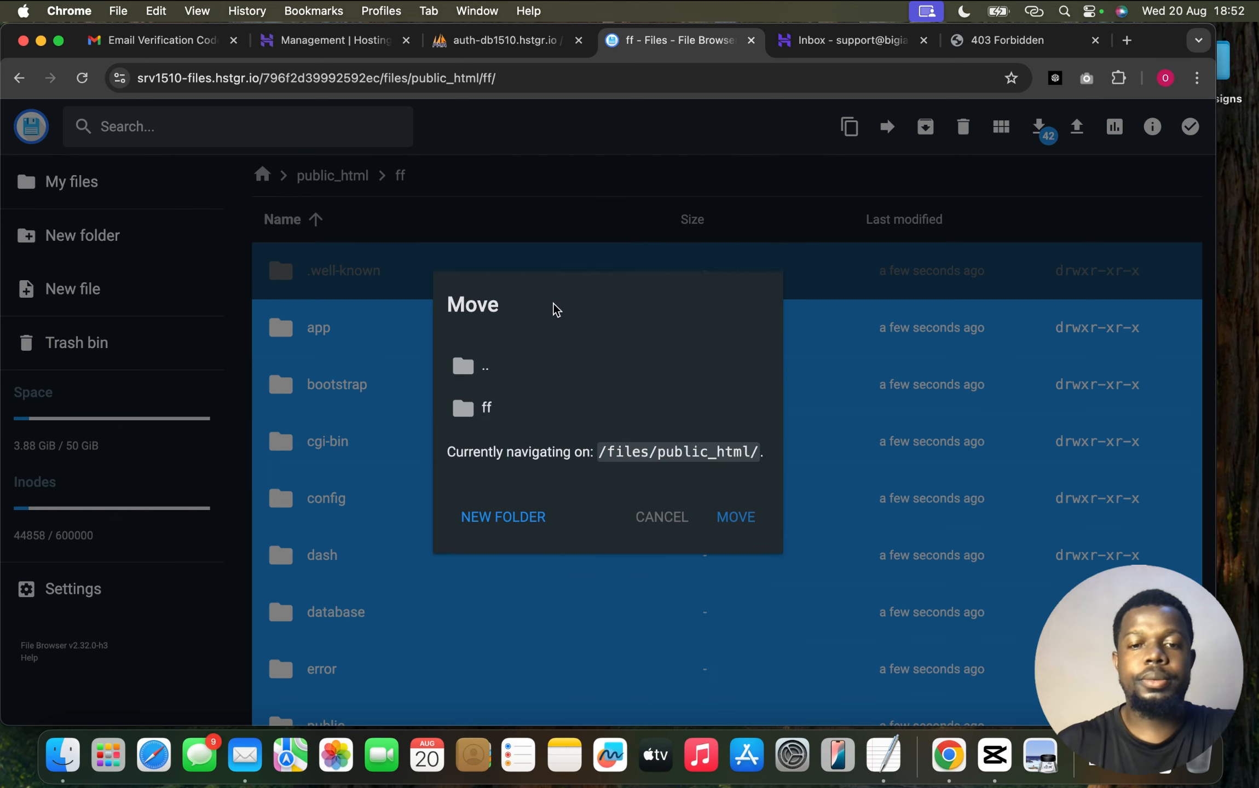
left_click(736, 520)
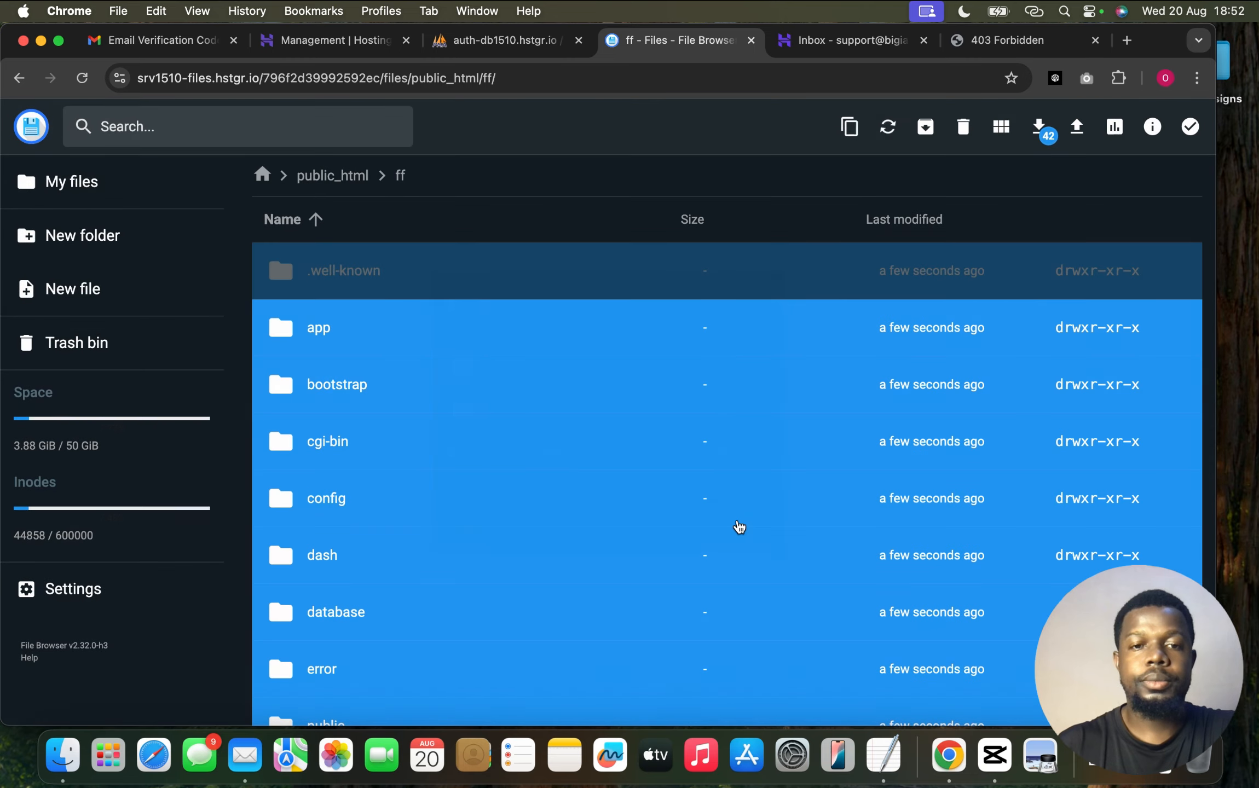
scroll(520, 518, "down", 4)
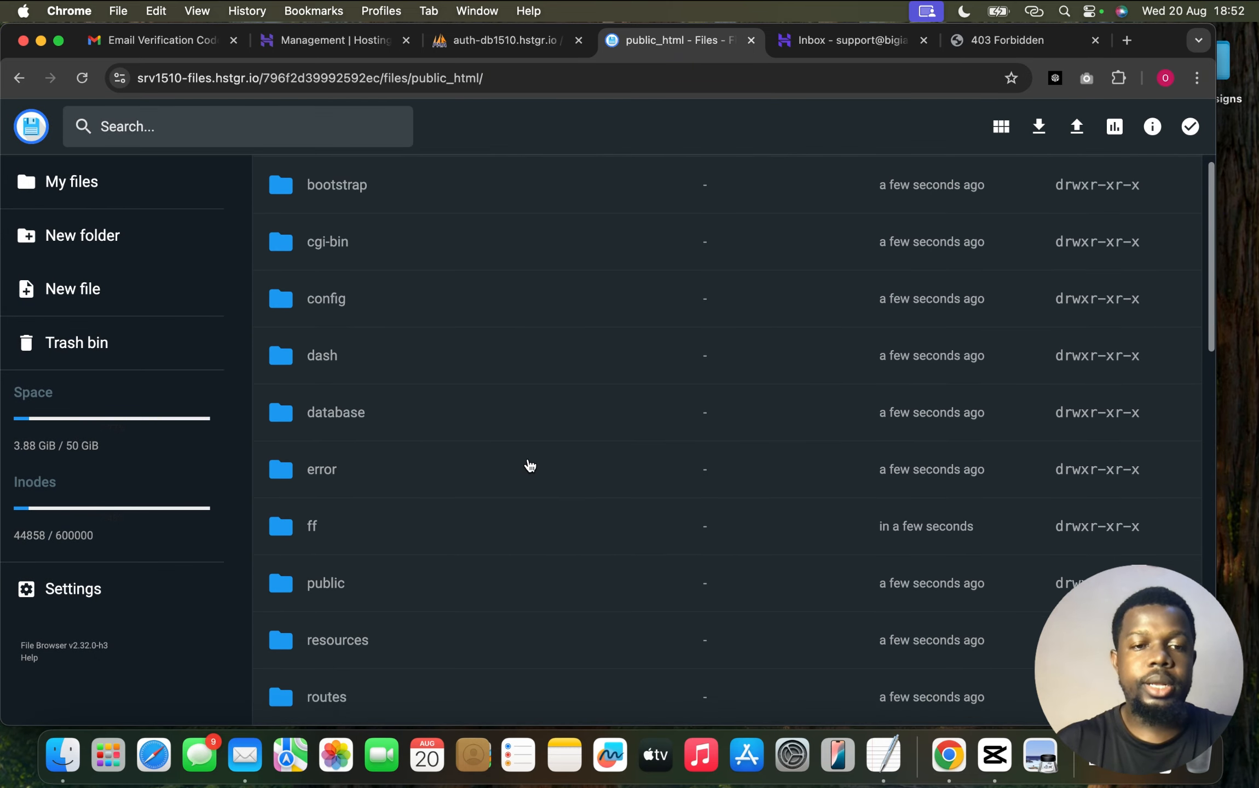
left_click(402, 534)
scroll(403, 533, "down", 15)
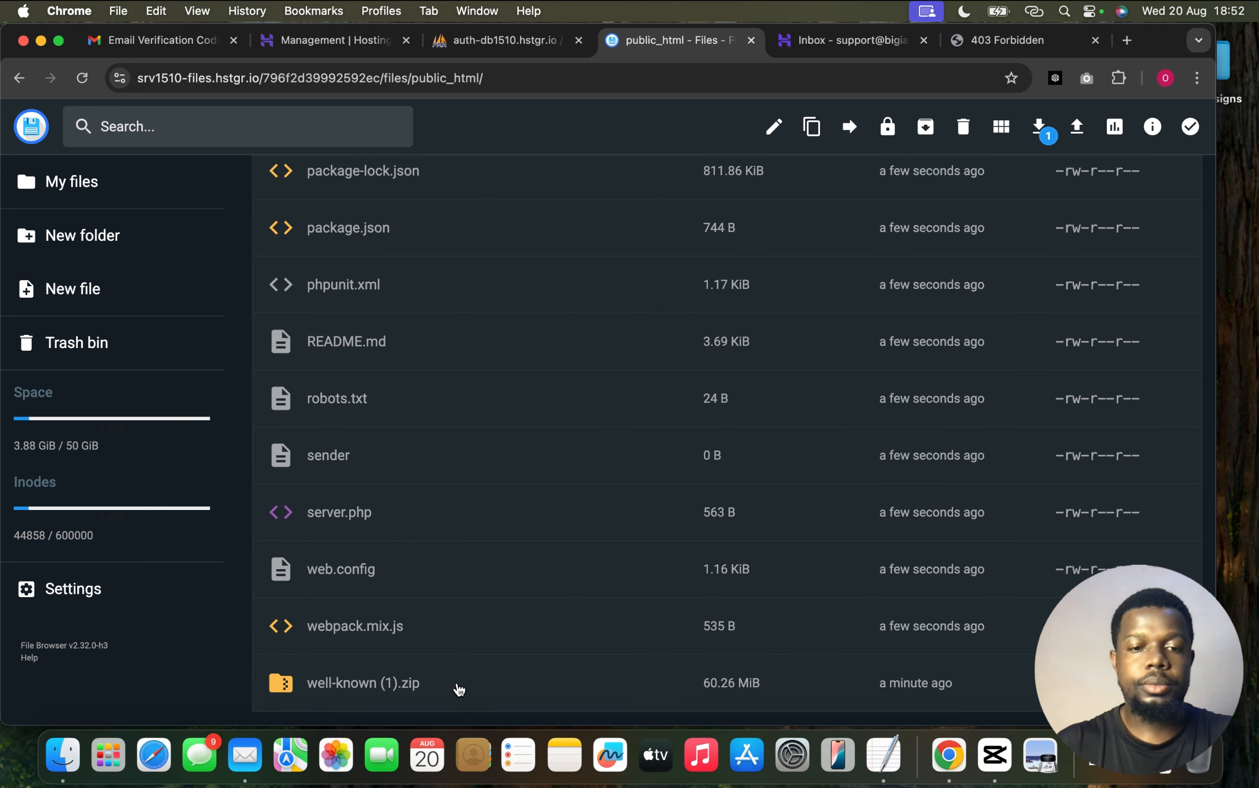
Permanently delete the empty ff folder and well-known (1).zip
left_click(458, 686, "super")
left_click(972, 128)
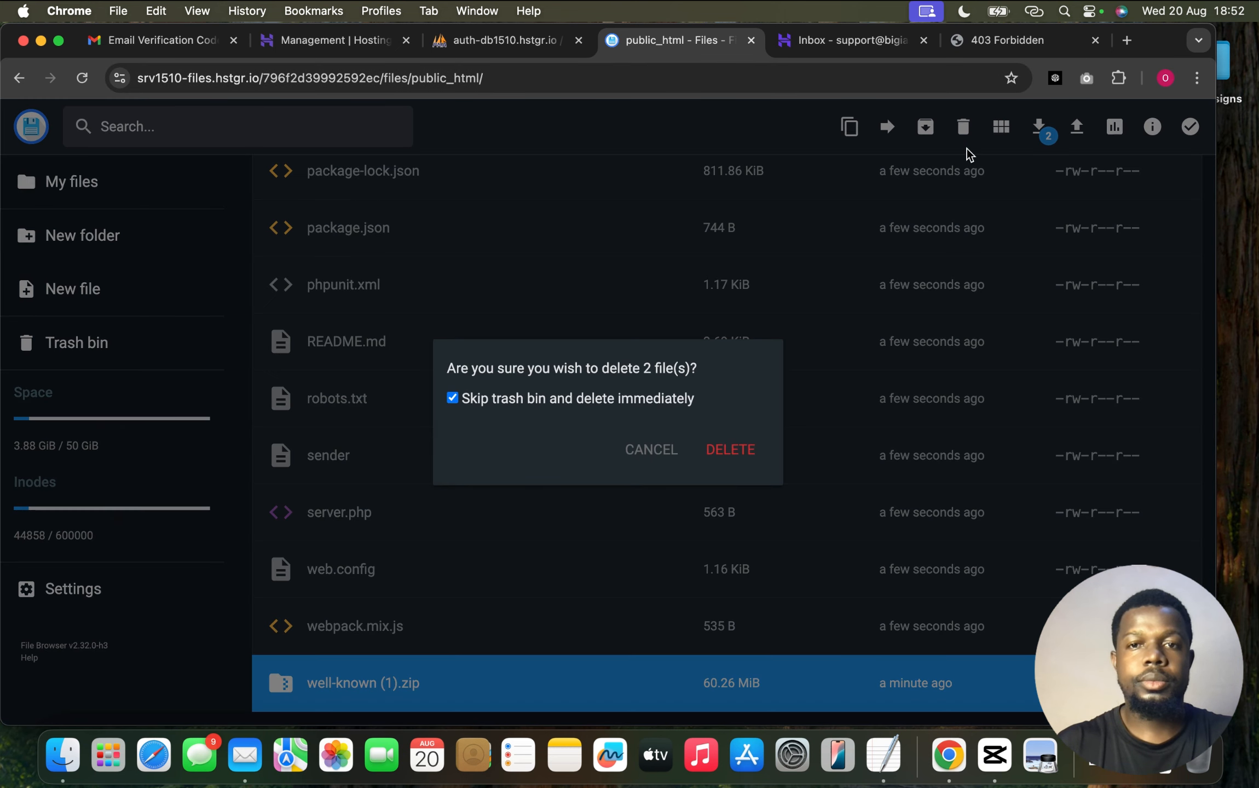
left_click(722, 449)
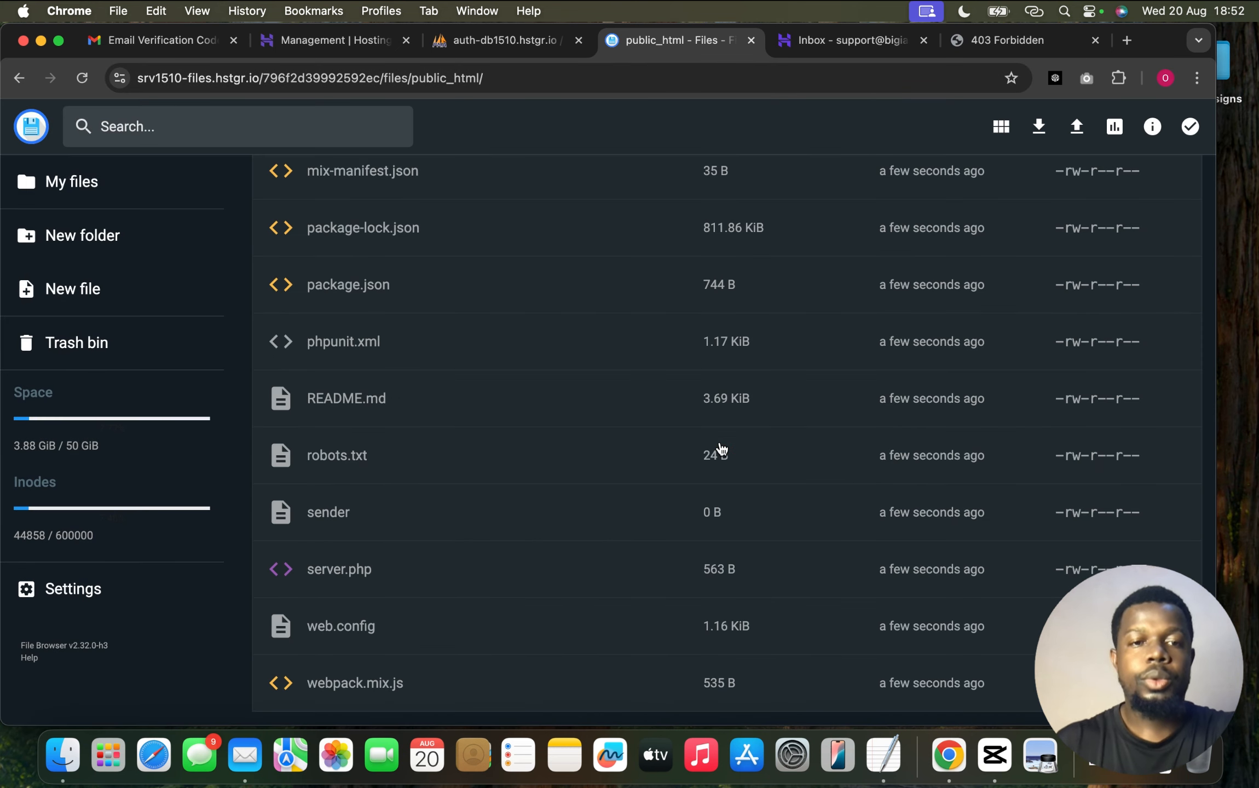
Open the site's .env file in the editor and recheck bigiantech.com, still 403 Forbidden
scroll(722, 449, "up", 15)
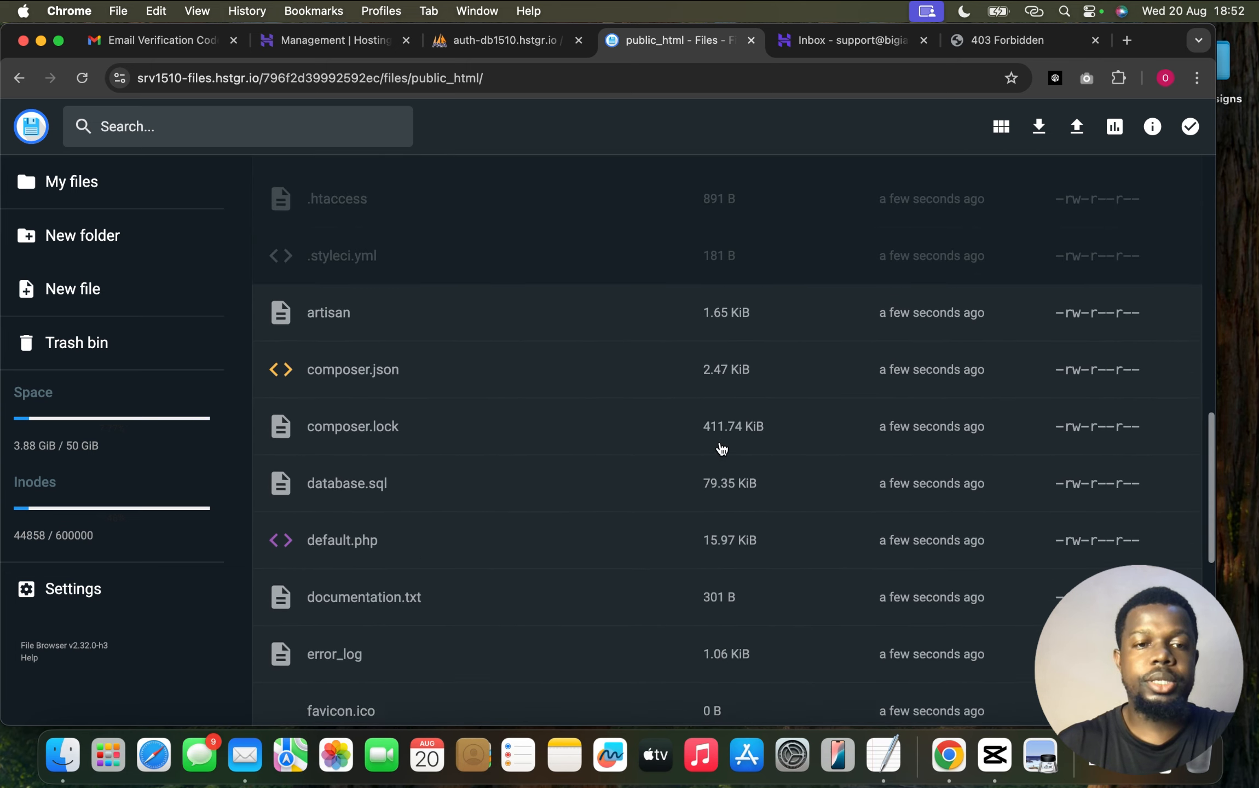
scroll(721, 449, "up", 5)
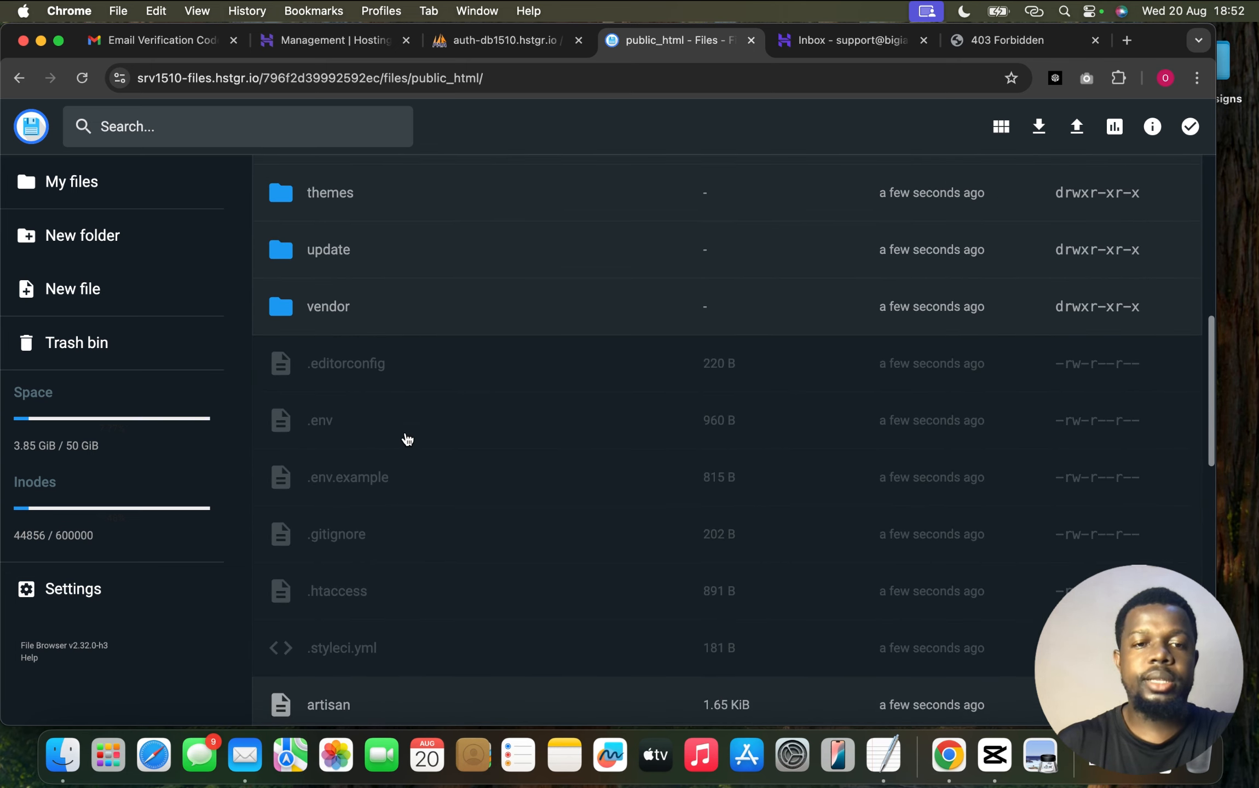
double_click(401, 426)
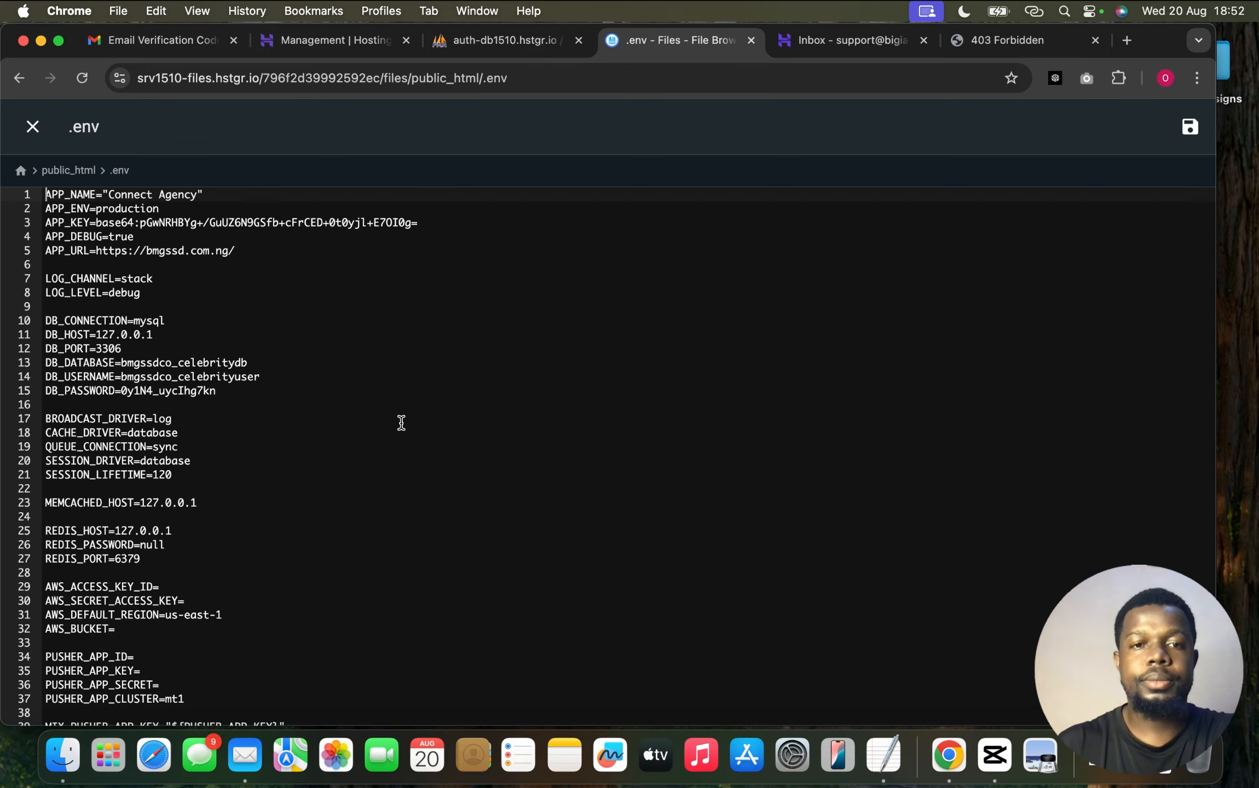
left_click(1016, 44)
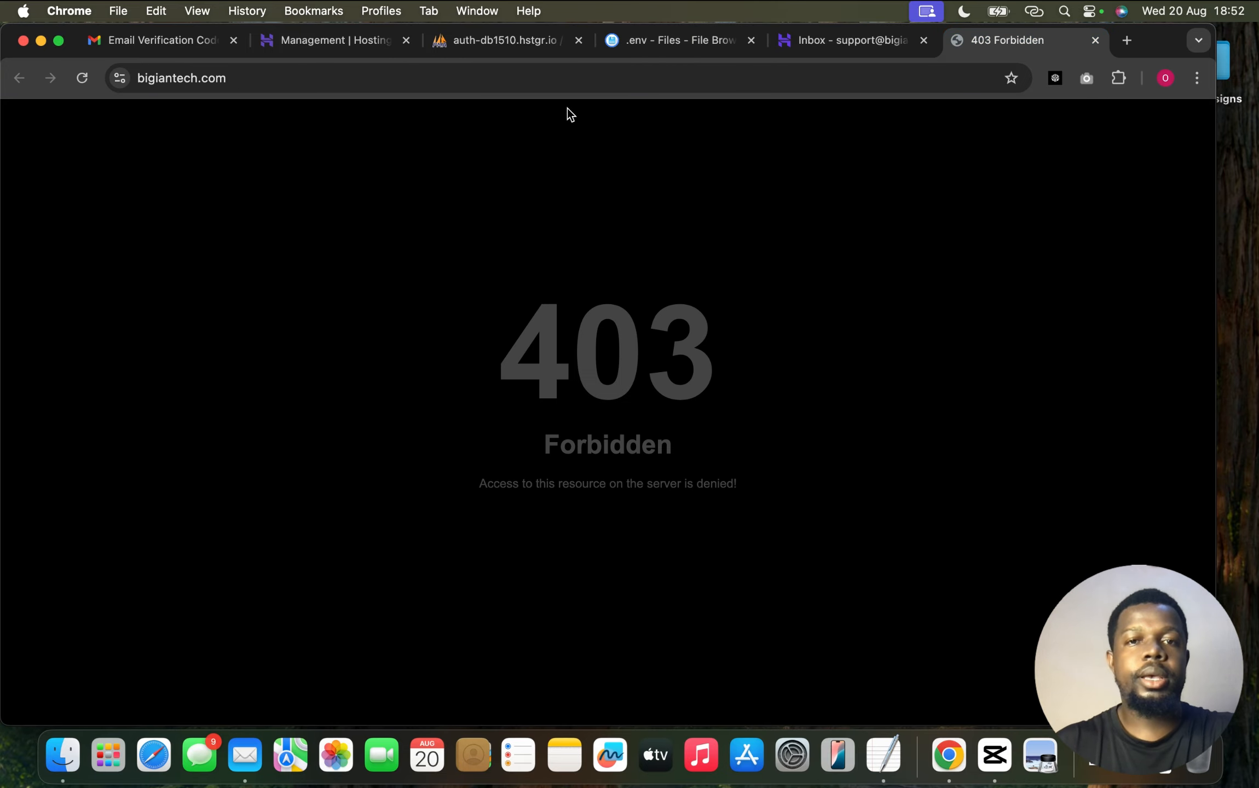
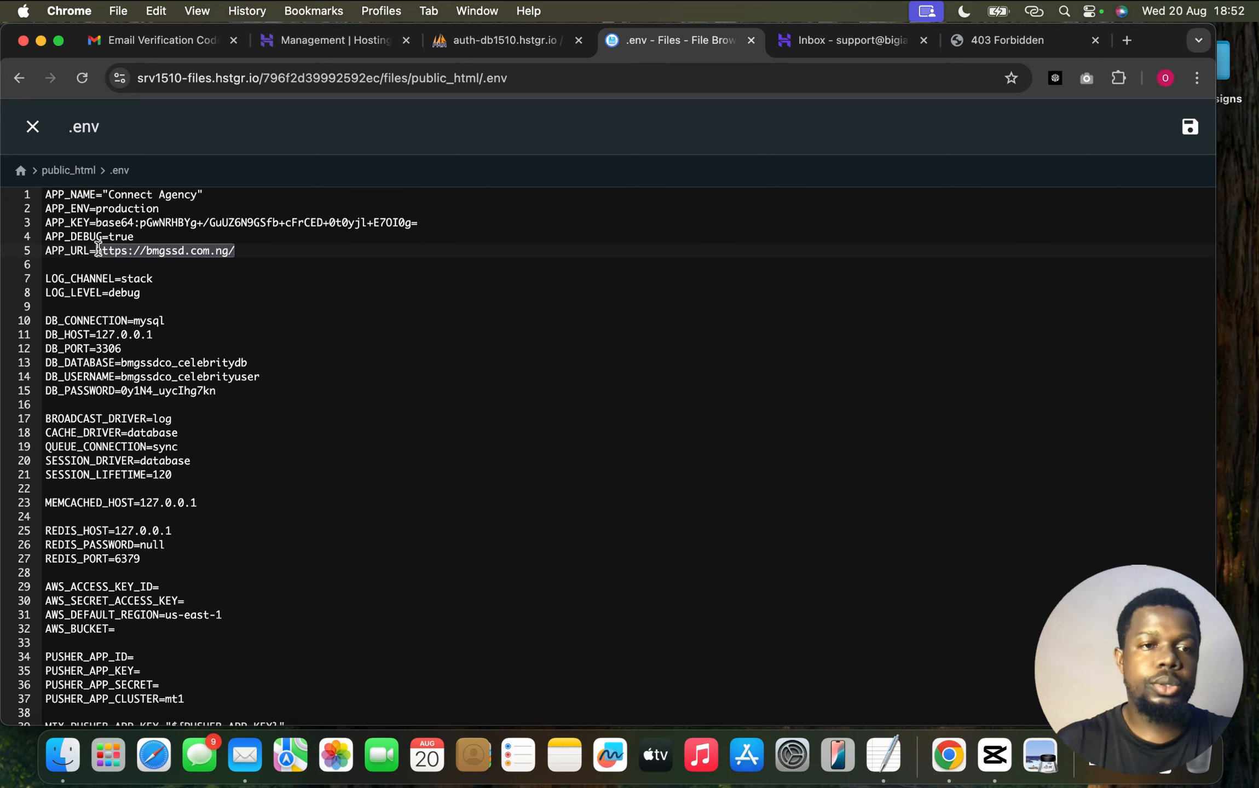
type("https://bigiantech.com/")
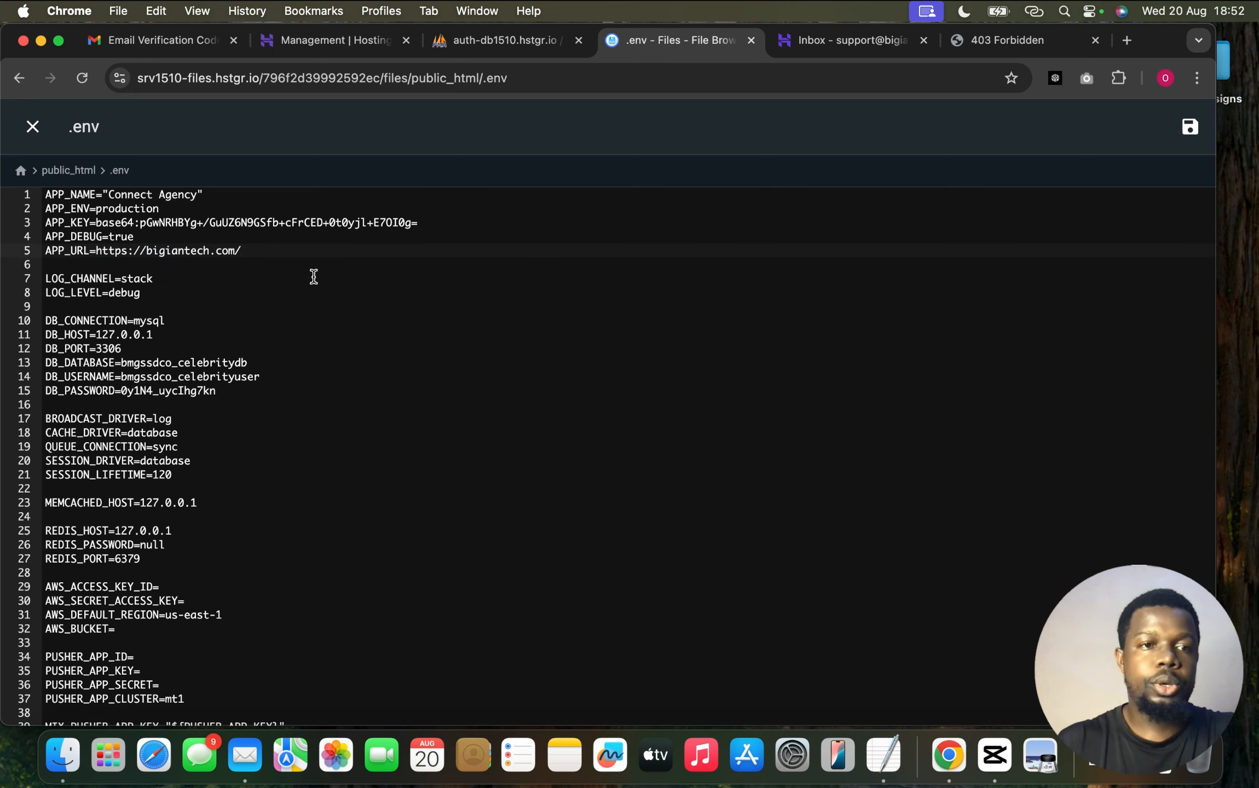
left_click(197, 194)
key("BackSpace")
key("BackSpace")
key("BackSpace")
key("BackSpace")
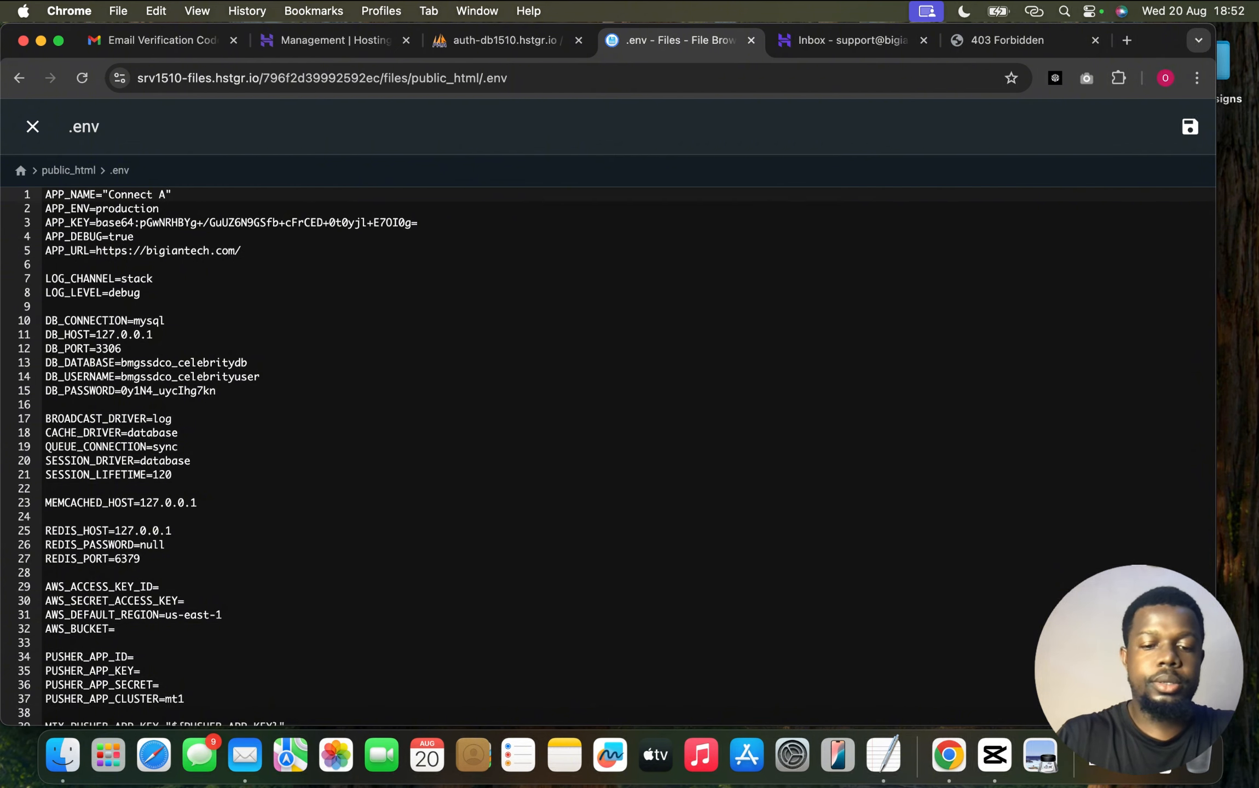
type("Bigi")
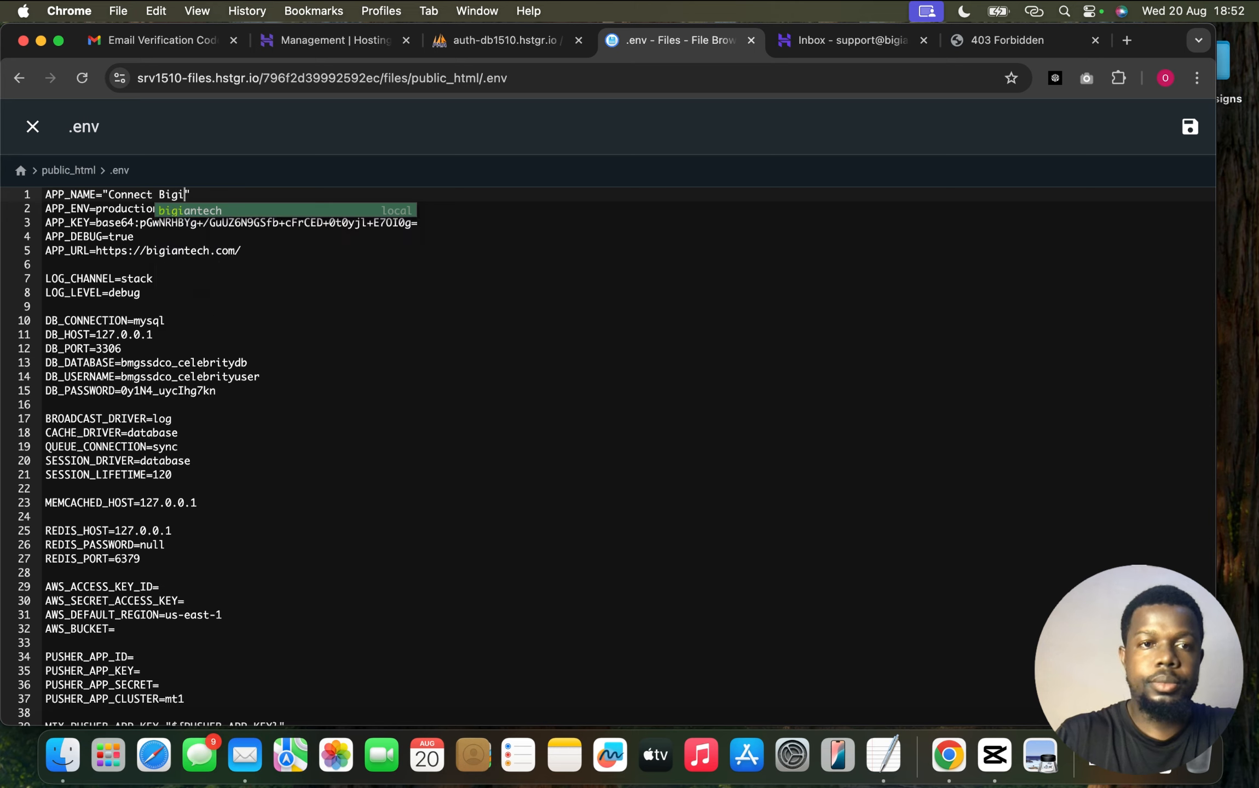
type("antech Agec")
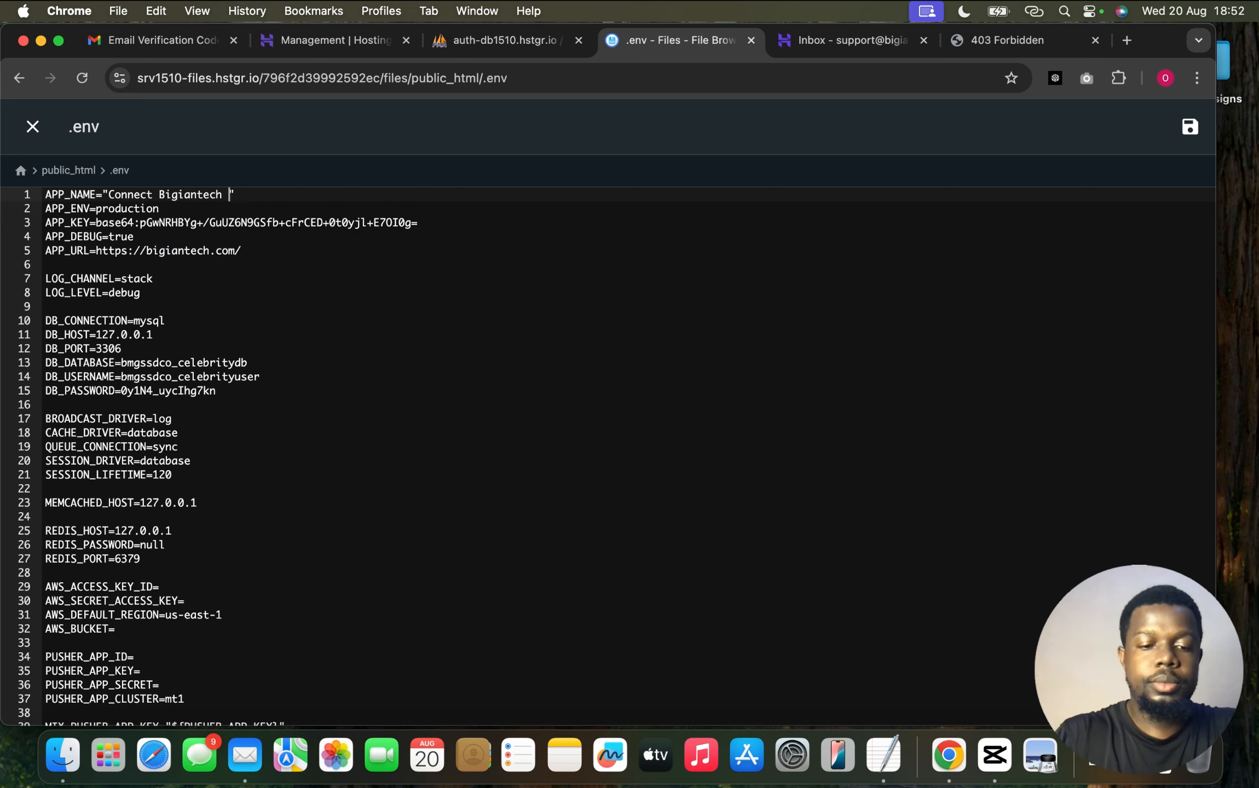
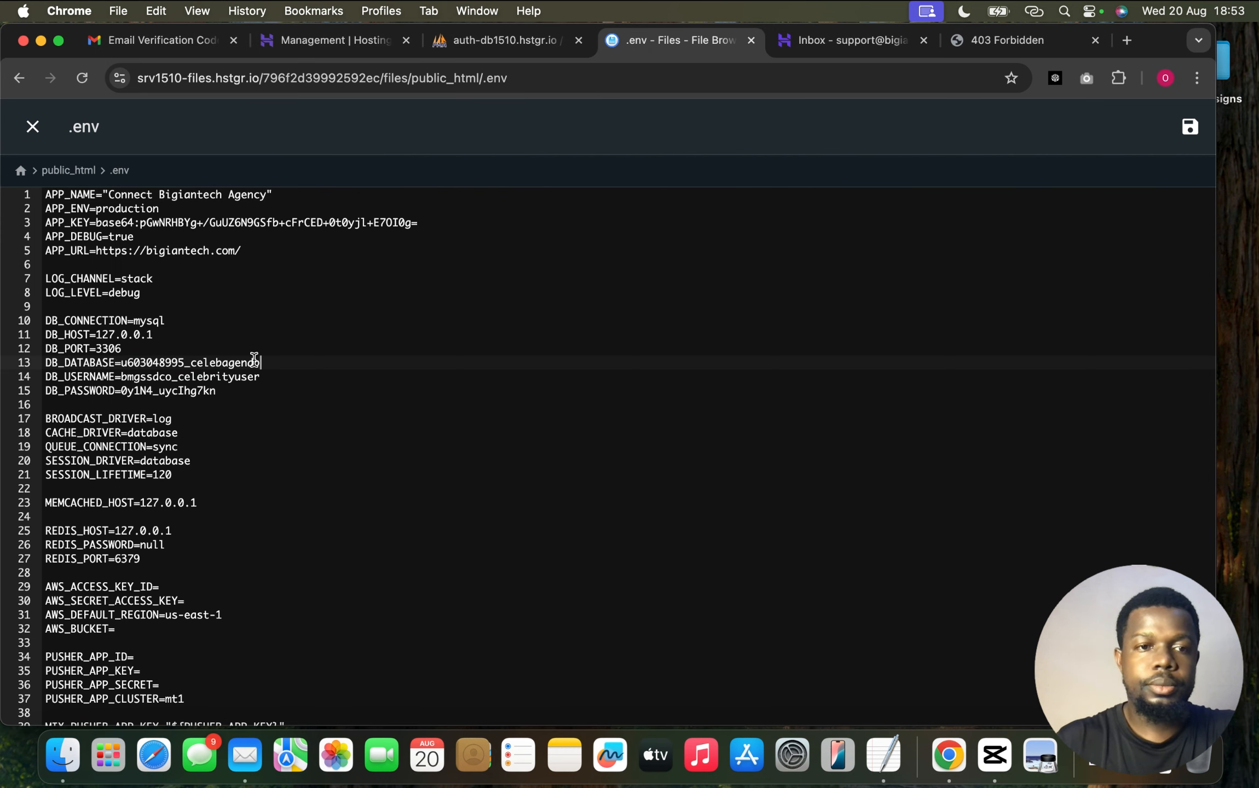
Paste celebagendb into DB_DATABASE and celebagenuser into DB_USERNAME in the .env file
double_click(262, 377)
type("u603048995_celebagendb")
key("BackSpace")
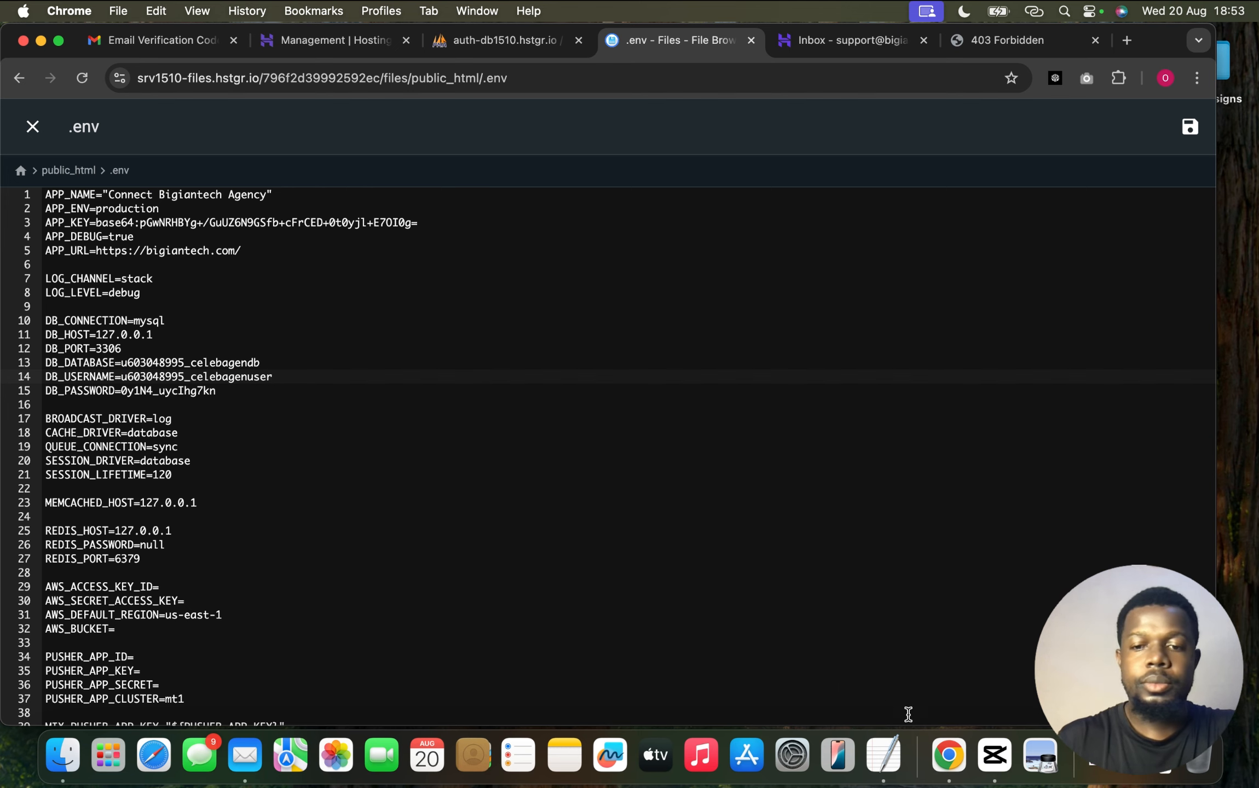
Copy the stored database password from the notes into DB_PASSWORD and save the .env file
left_click(883, 755)
left_click_drag(211, 227, 121, 224)
key("super+c")
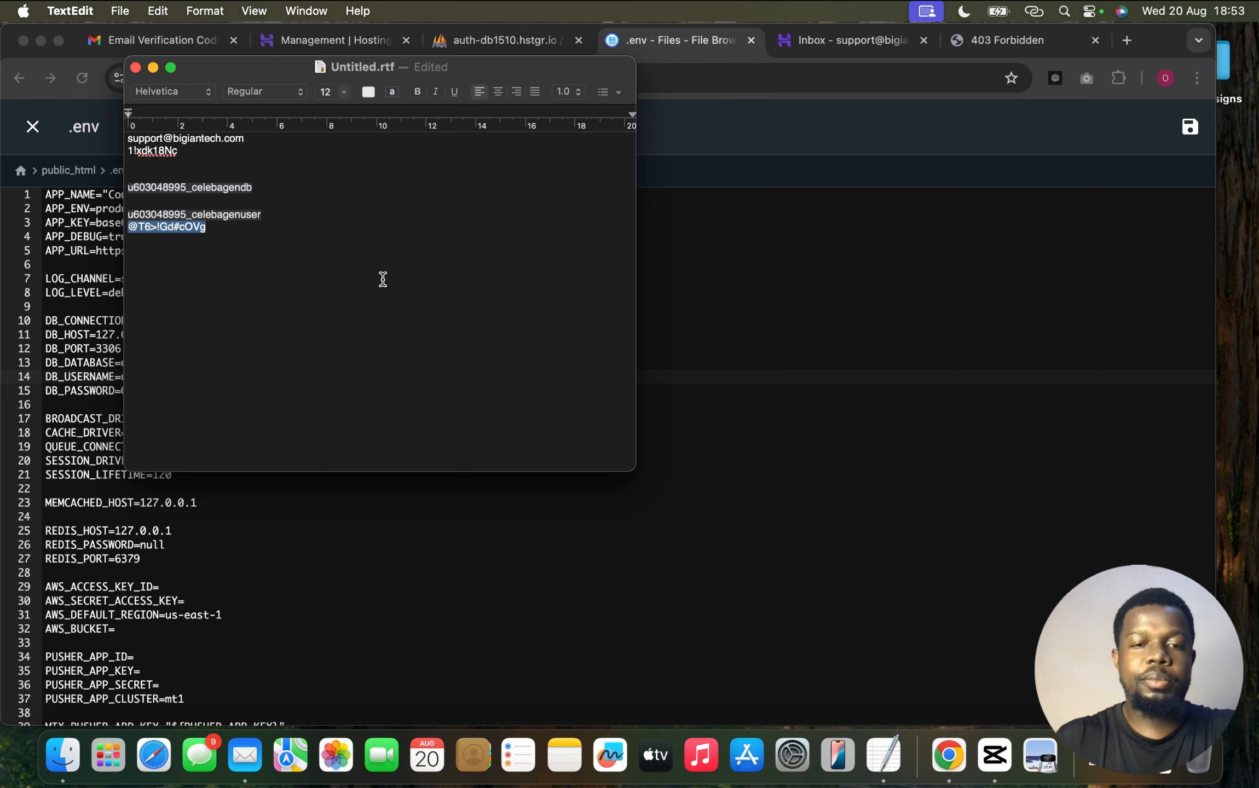
left_click(853, 448)
left_click_drag(218, 391, 121, 390)
key("super+v")
left_click(1190, 129)
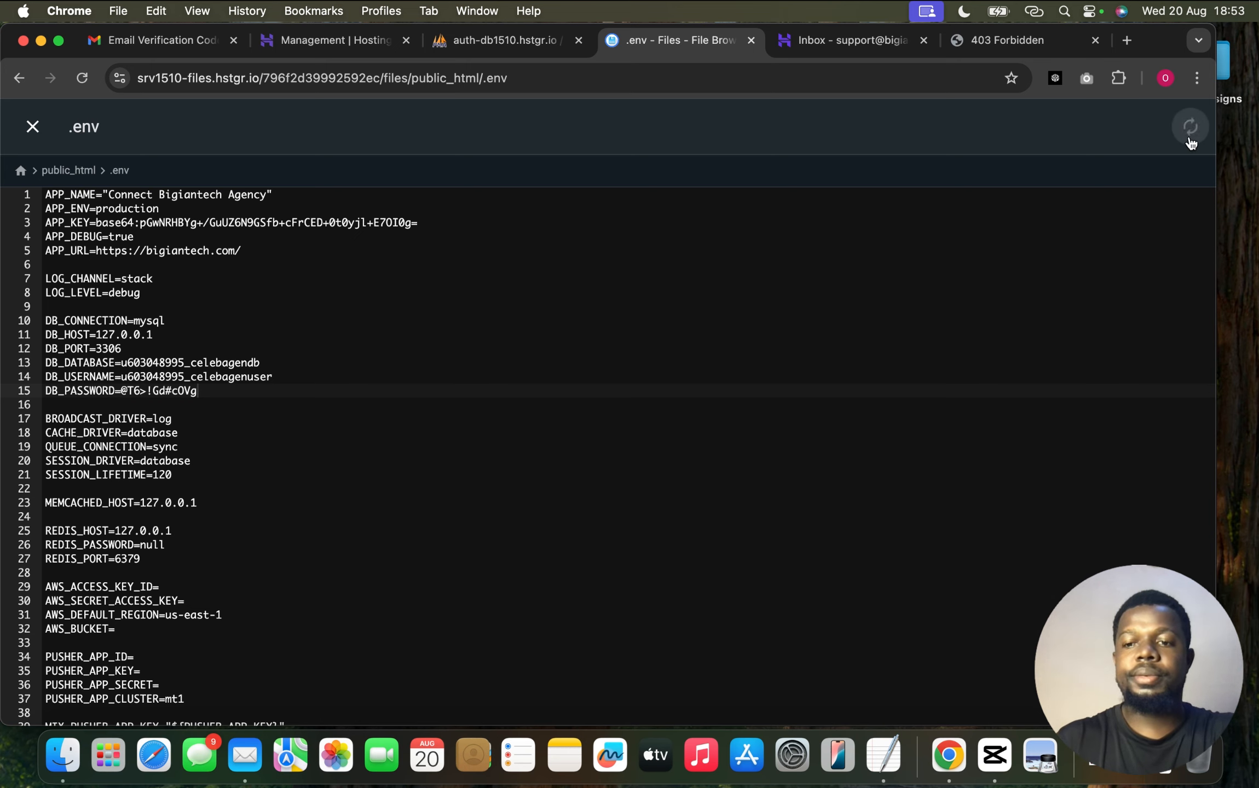
Reload bigiantech.com to reveal the SQLSTATE access-denied error, then return to the MySQL databases list
left_click(996, 39)
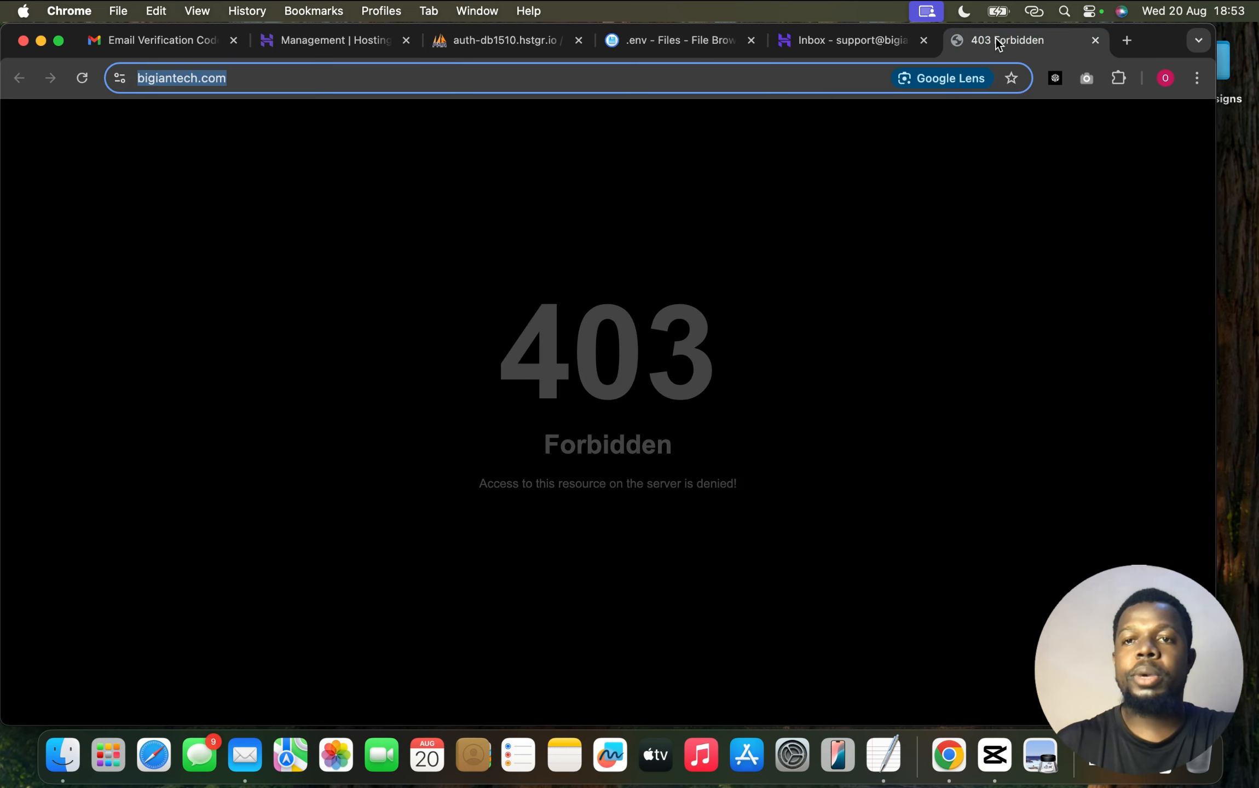
left_click(83, 78)
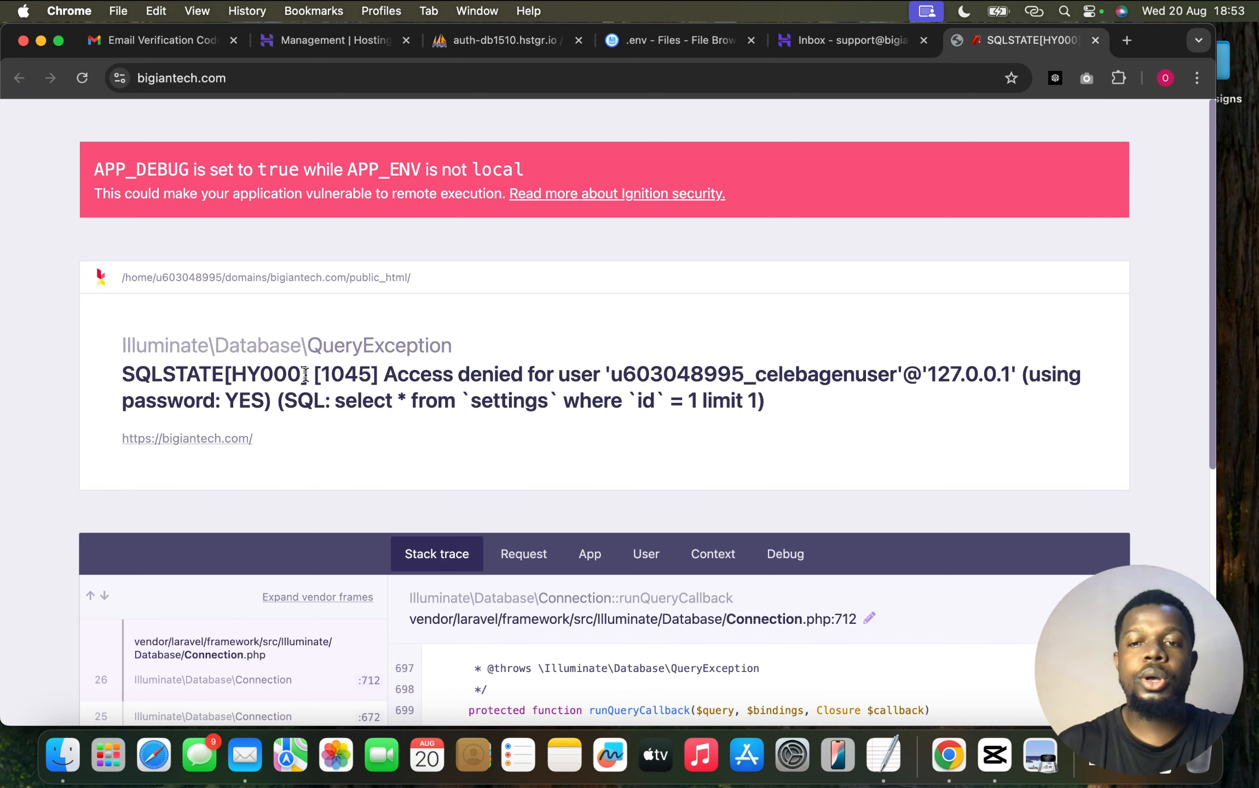
left_click(338, 43)
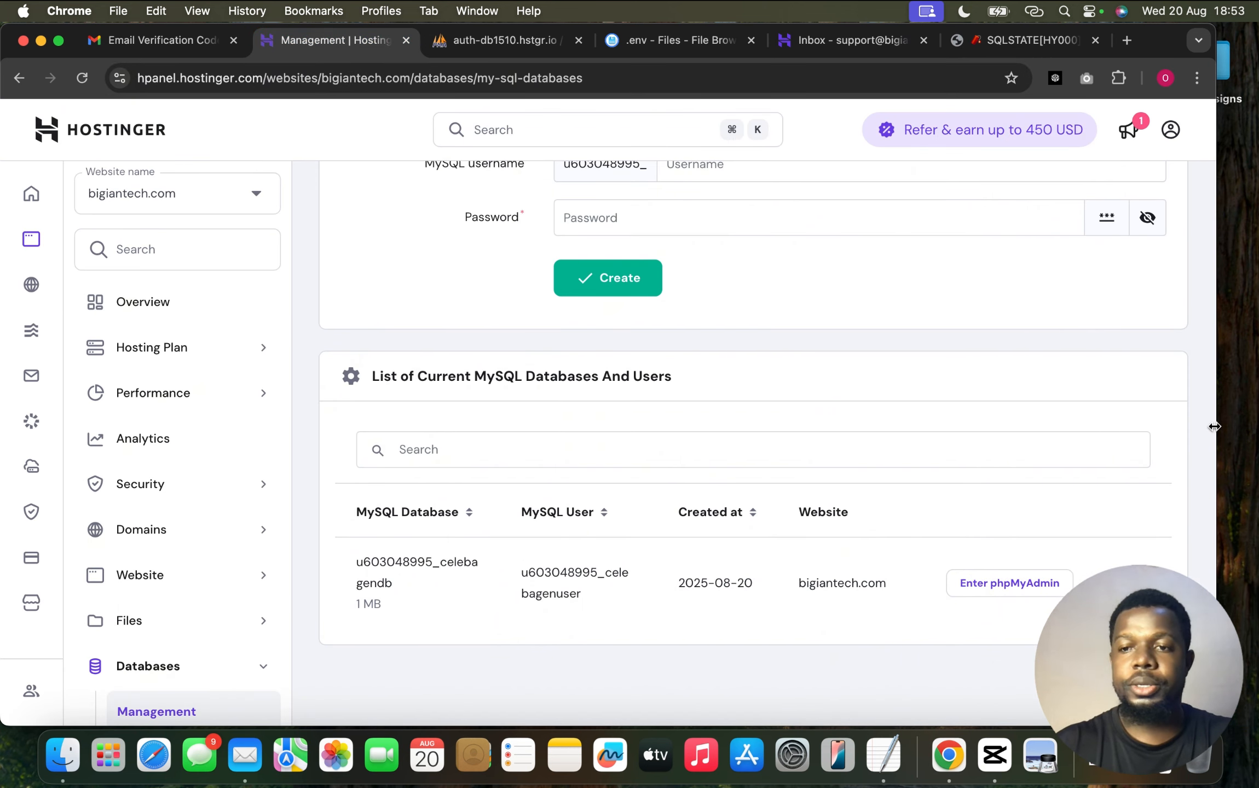
left_click_drag(1214, 427, 1123, 426)
Generate a new random password for celebagenuser, copy it, and apply the update
left_click(1042, 583)
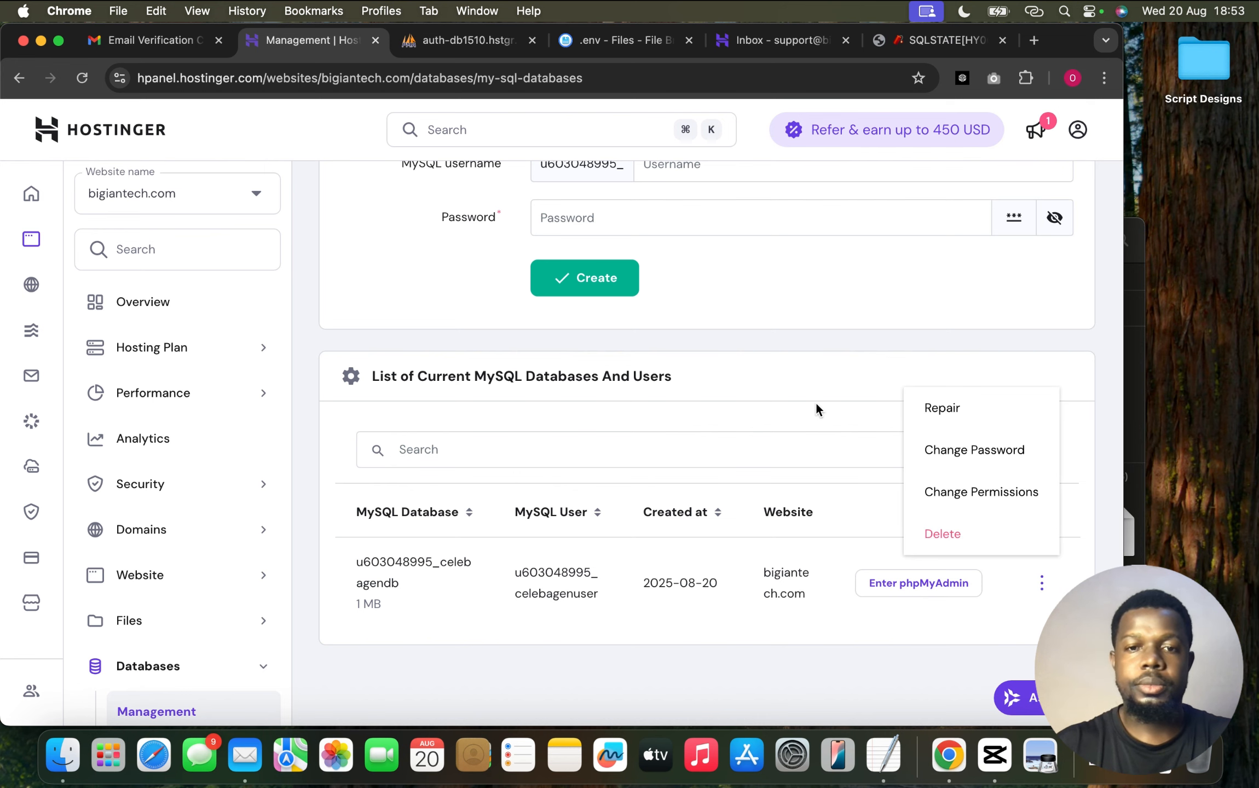
left_click(966, 462)
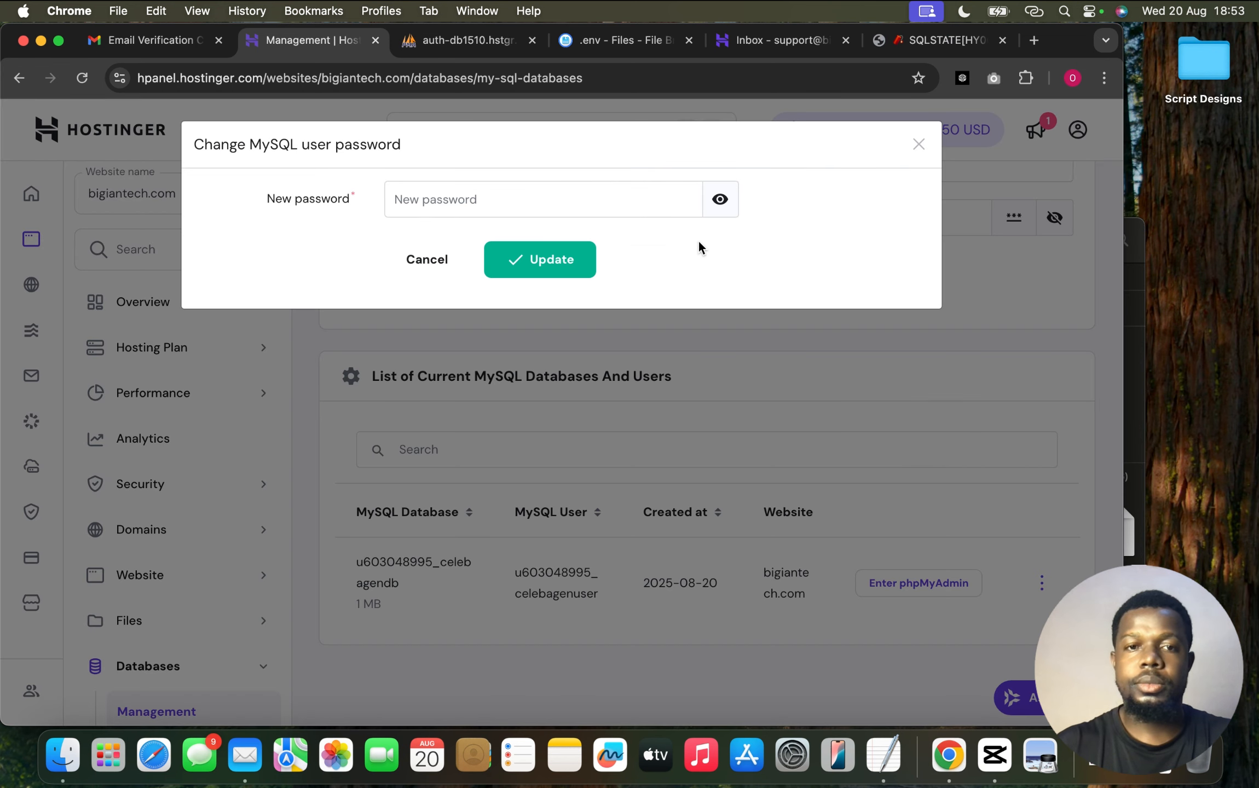
left_click(690, 200)
left_click(691, 200)
left_click(691, 201)
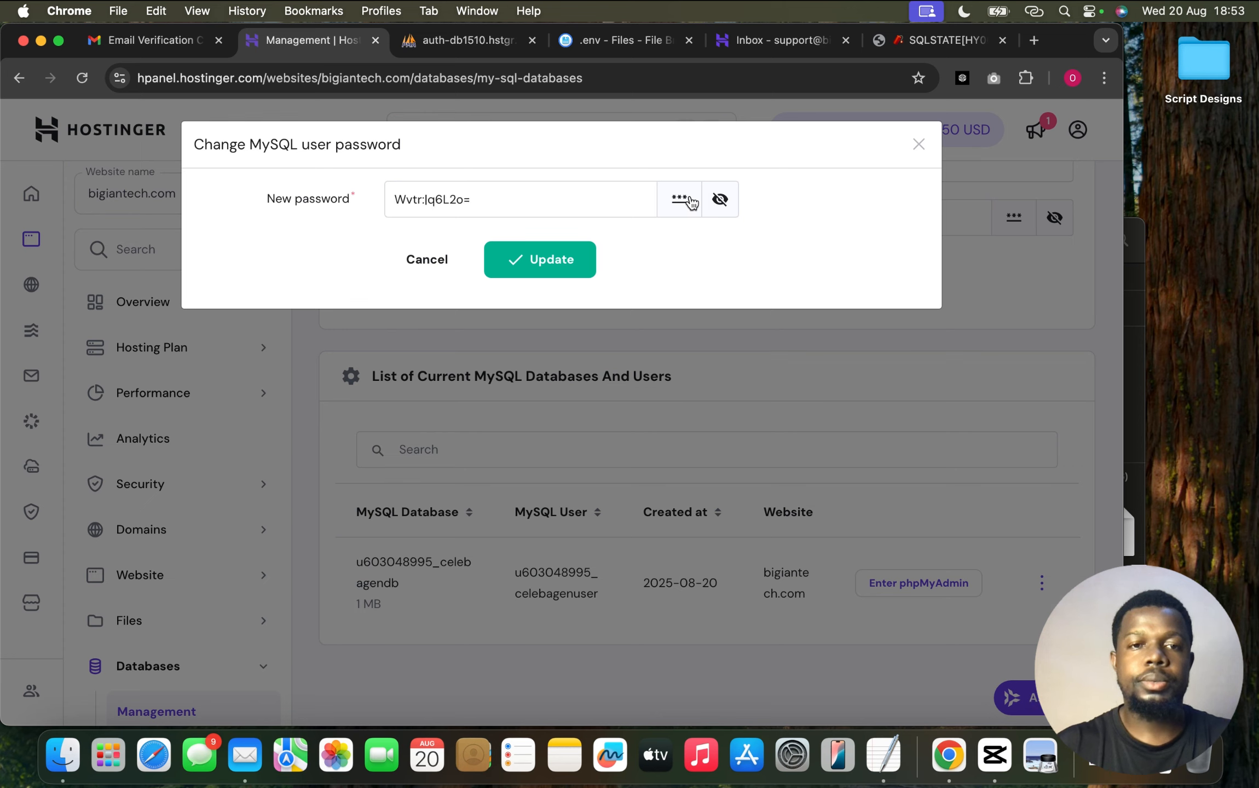
left_click(692, 202)
left_click(691, 201)
double_click(573, 191)
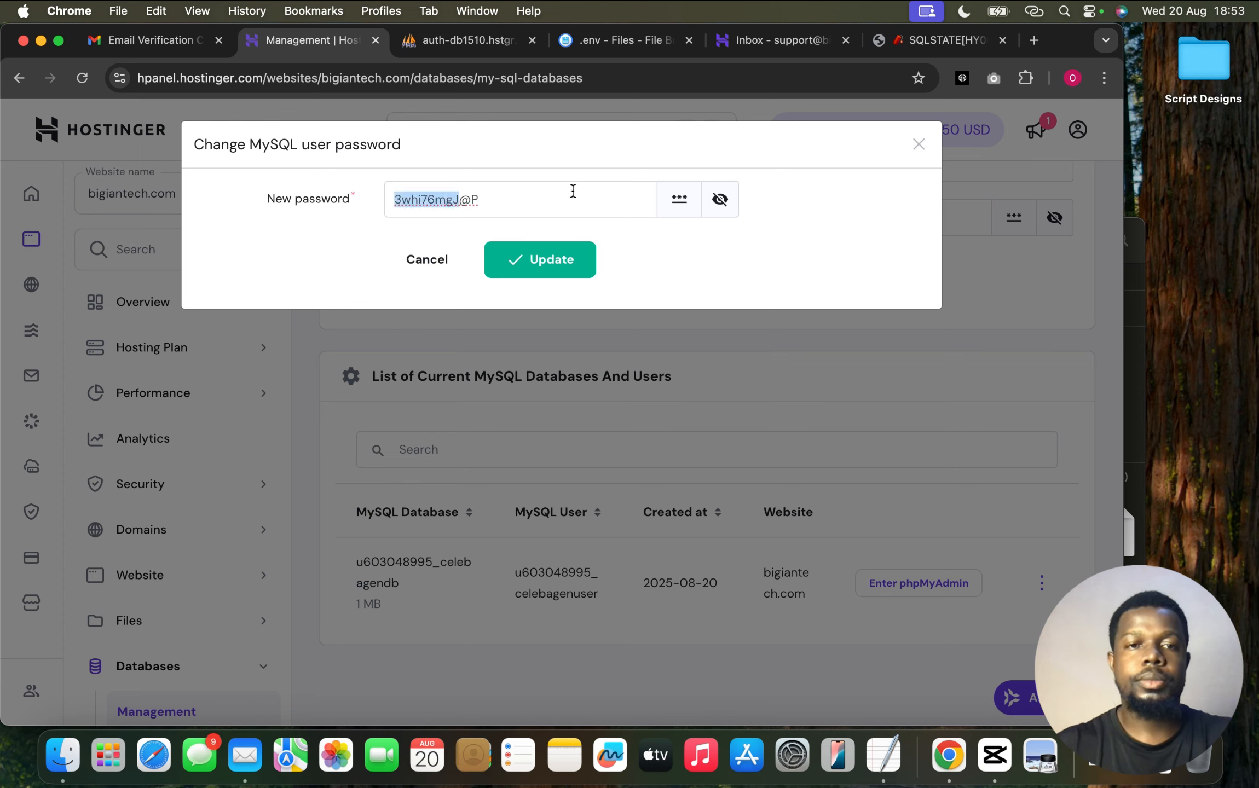
triple_click(573, 191)
key("super+c")
left_click(545, 268)
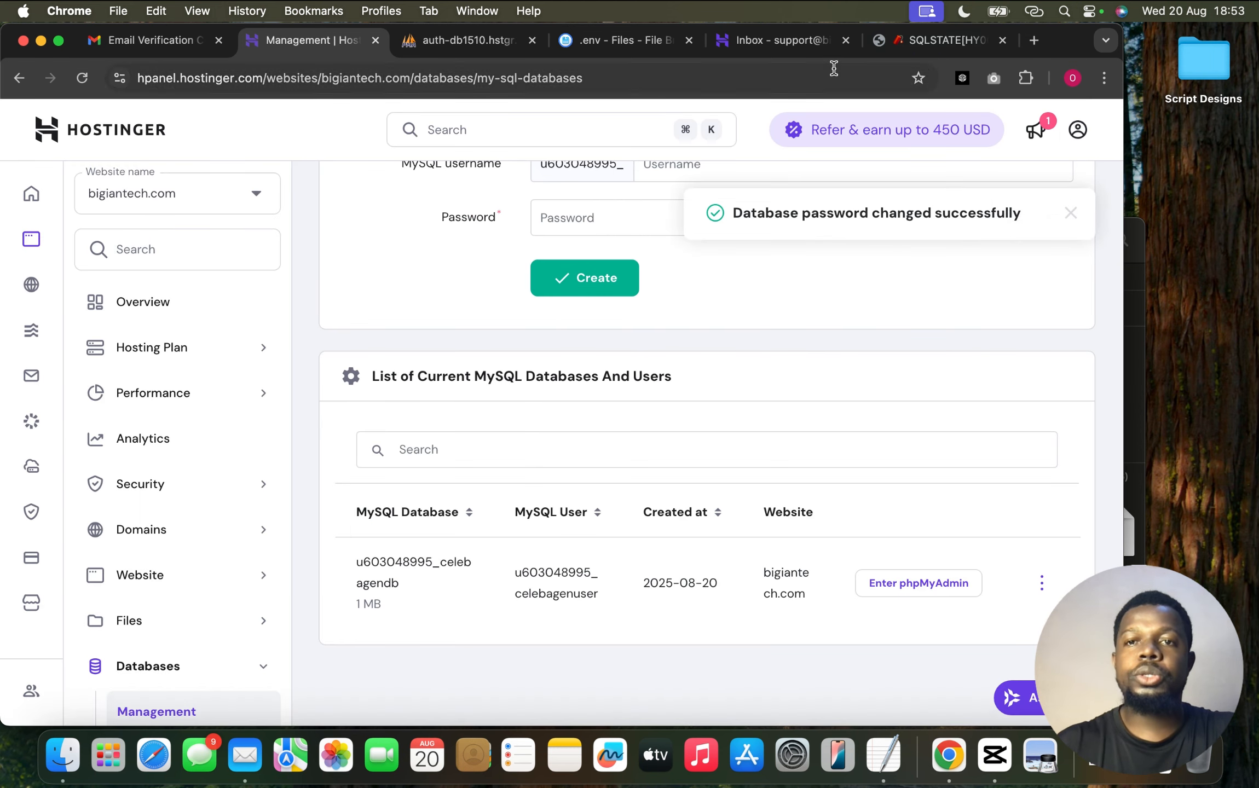
Switch the site's PHP version from 8.3 to 7.4 under Advanced > PHP Configuration and confirm
scroll(214, 597, "down", 3)
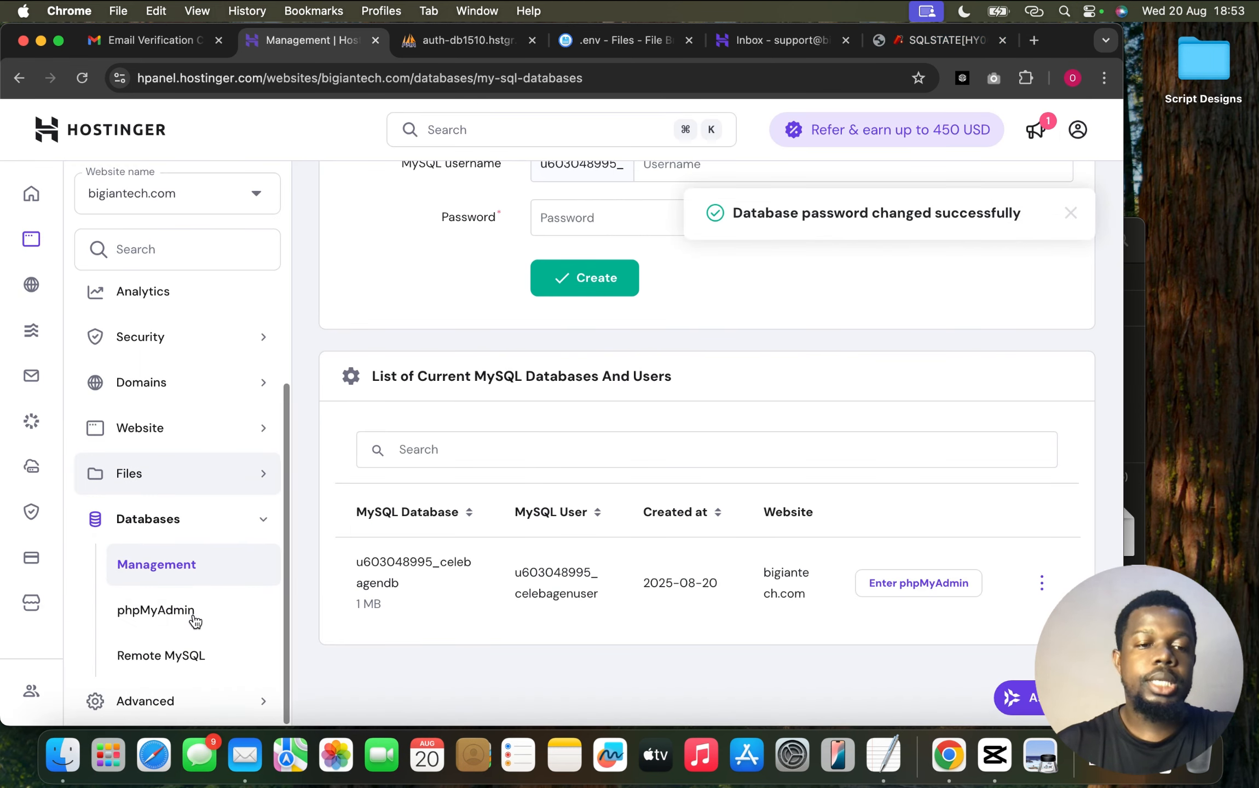
left_click(163, 699)
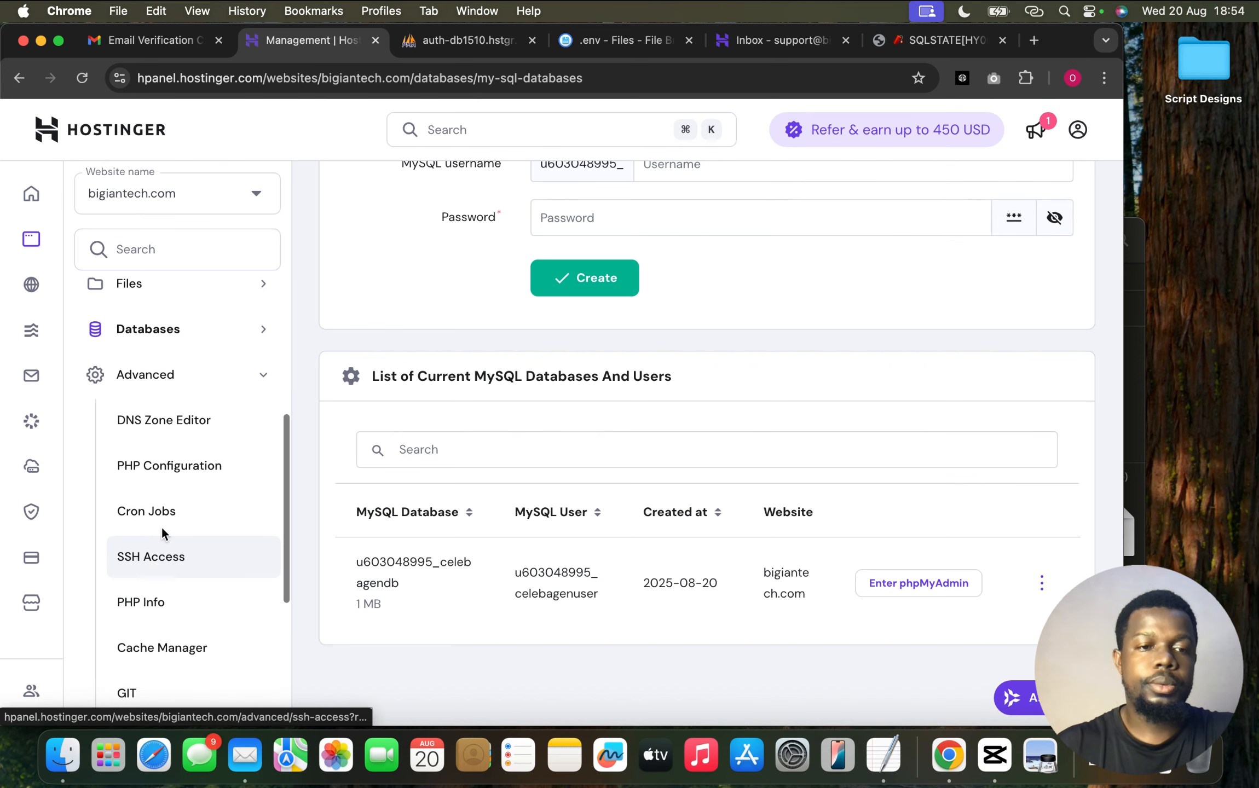
left_click(173, 484)
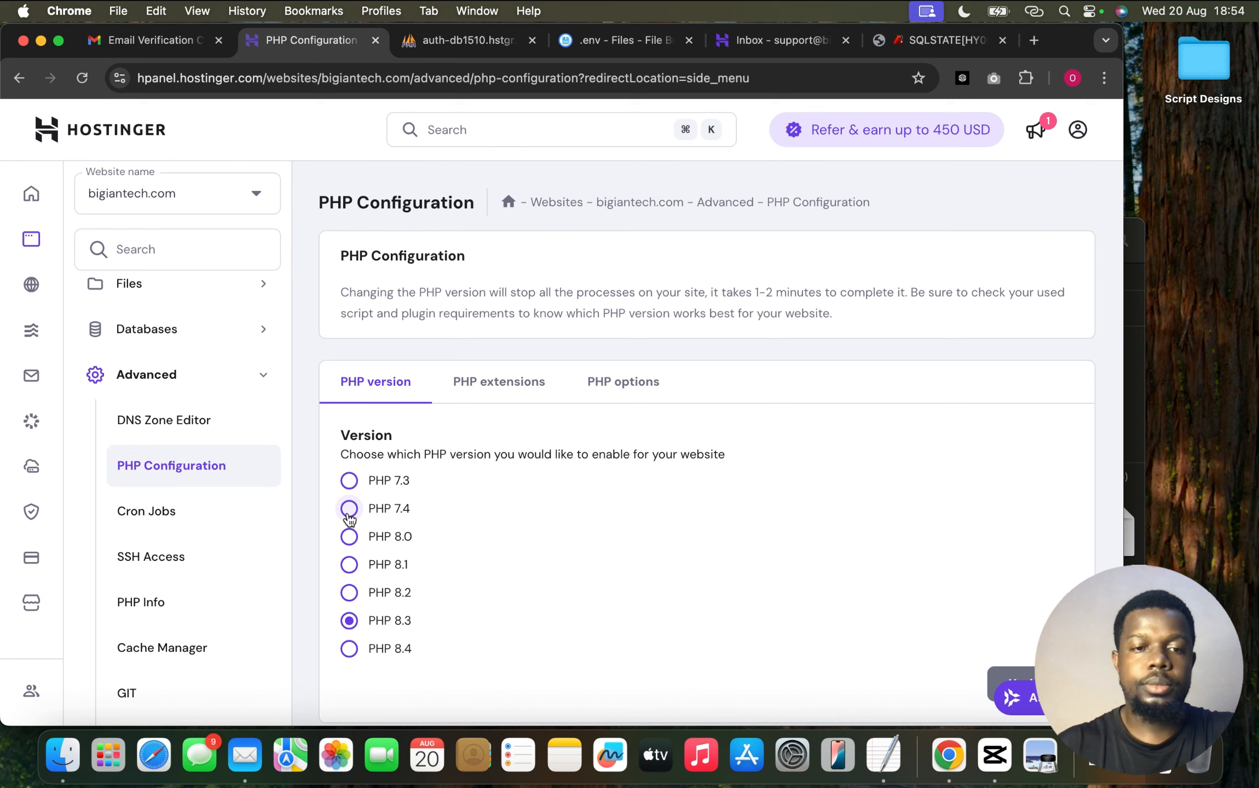
left_click(349, 510)
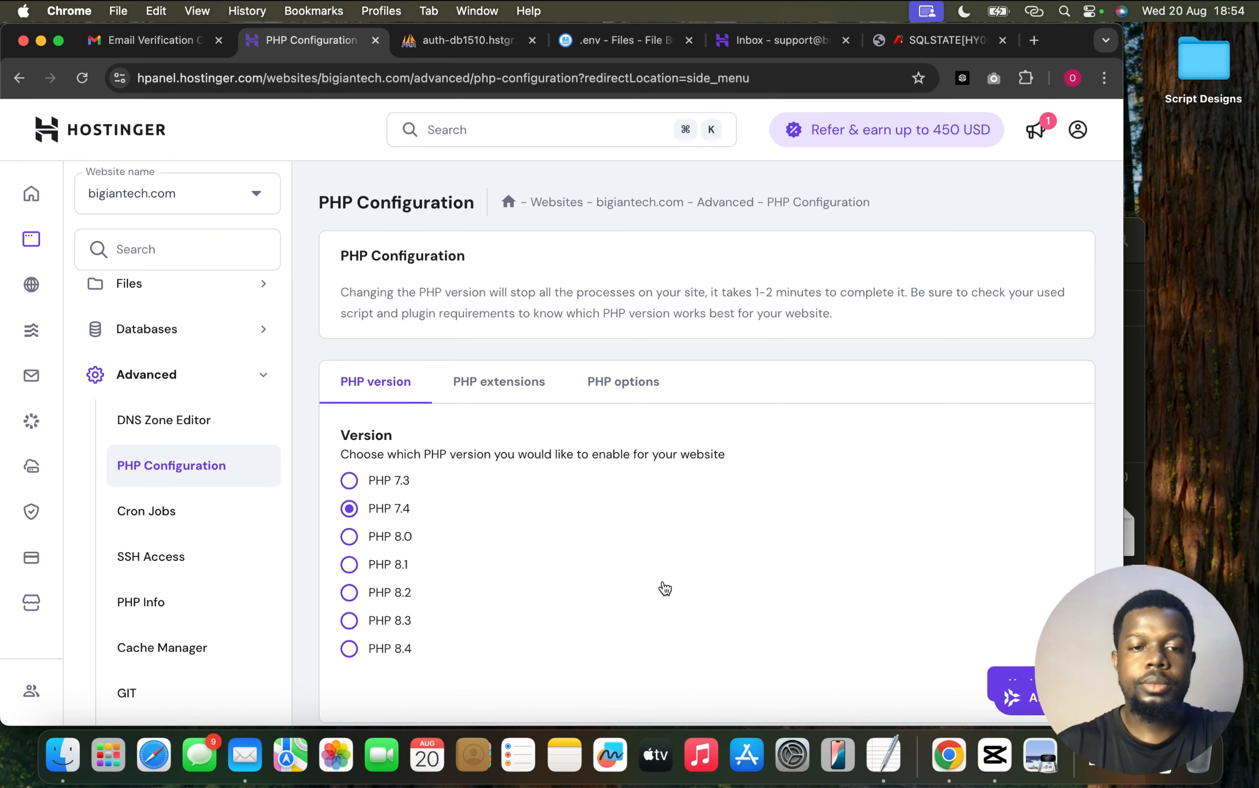
left_click(1001, 679)
left_click(737, 460)
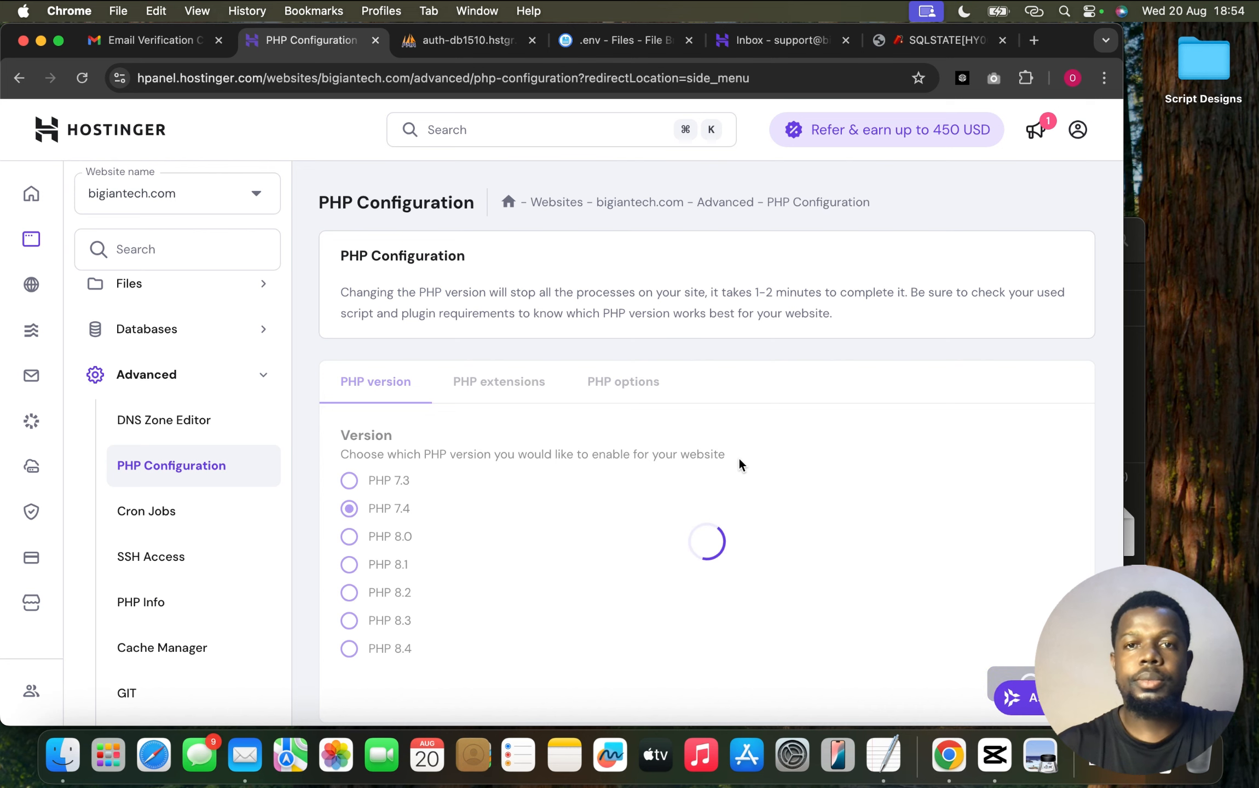
left_click(632, 34)
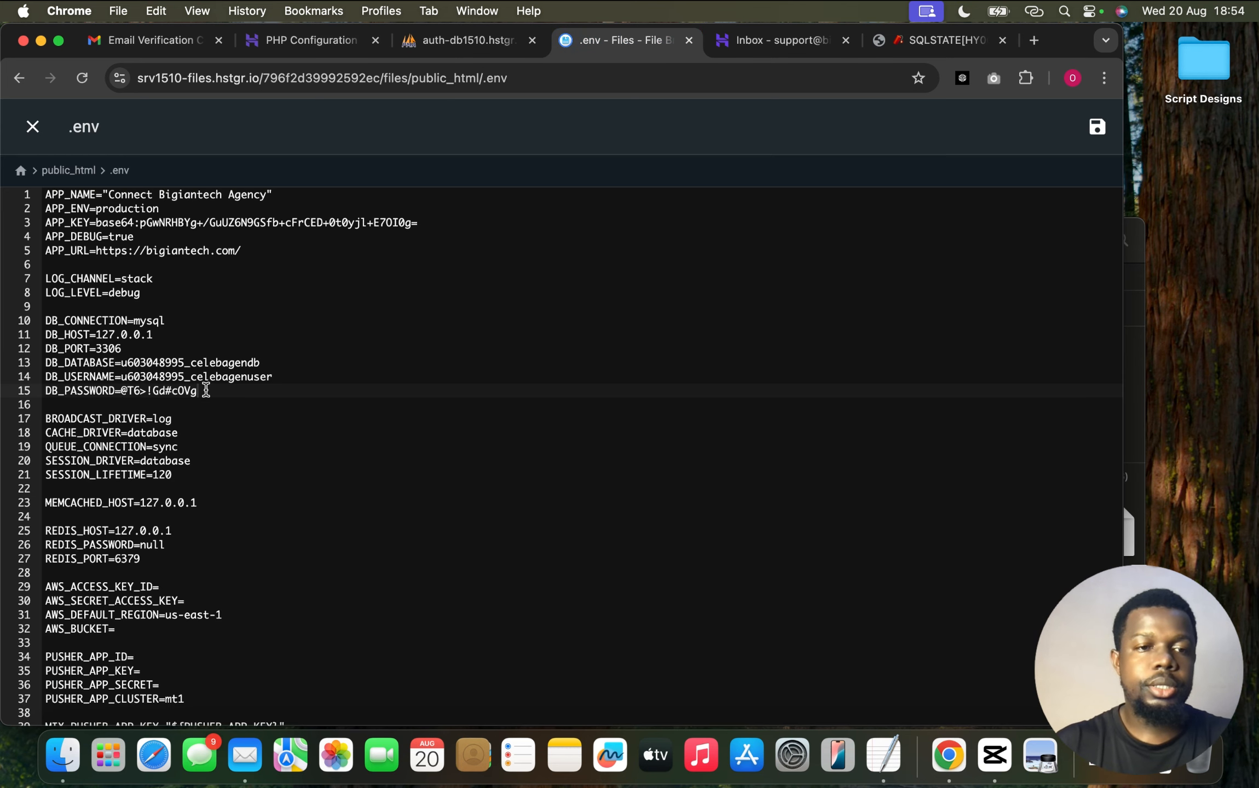
Replace DB_PASSWORD in .env with the newly generated password and save the file
left_click_drag(206, 390, 121, 395)
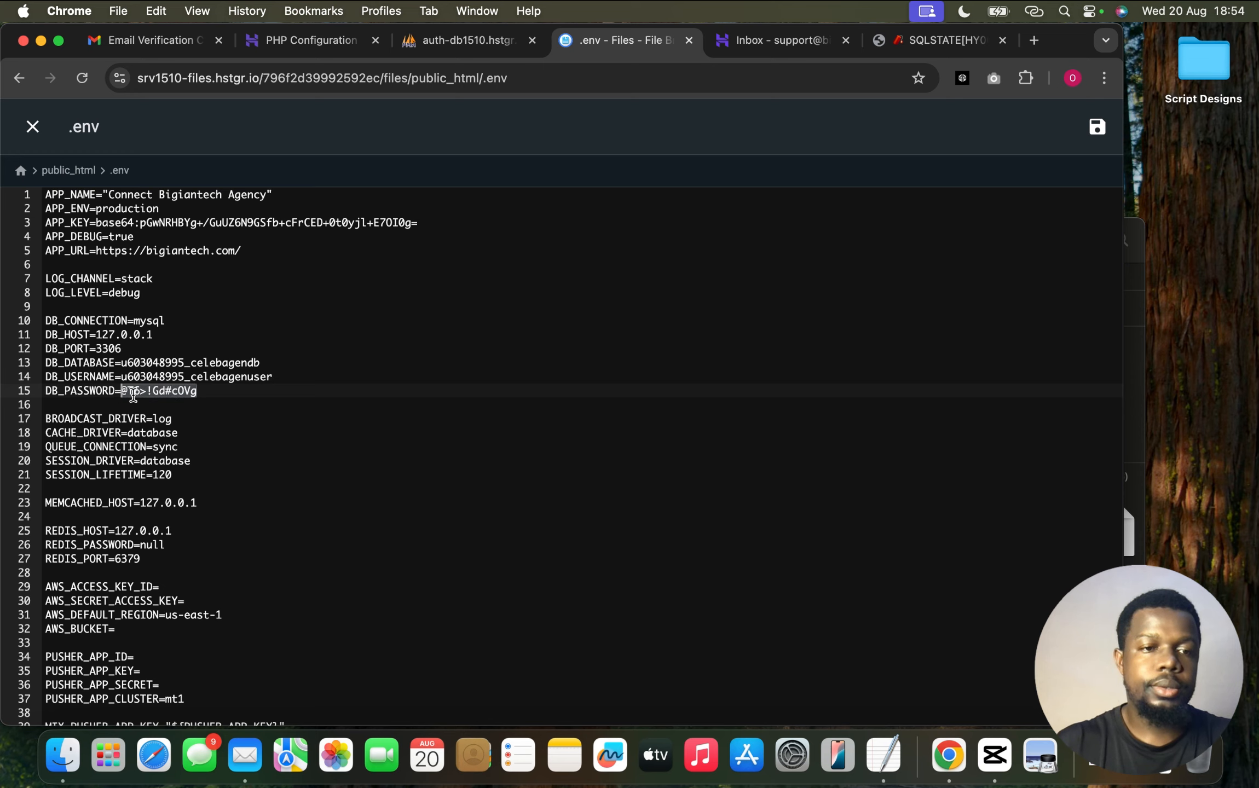
key("super+v")
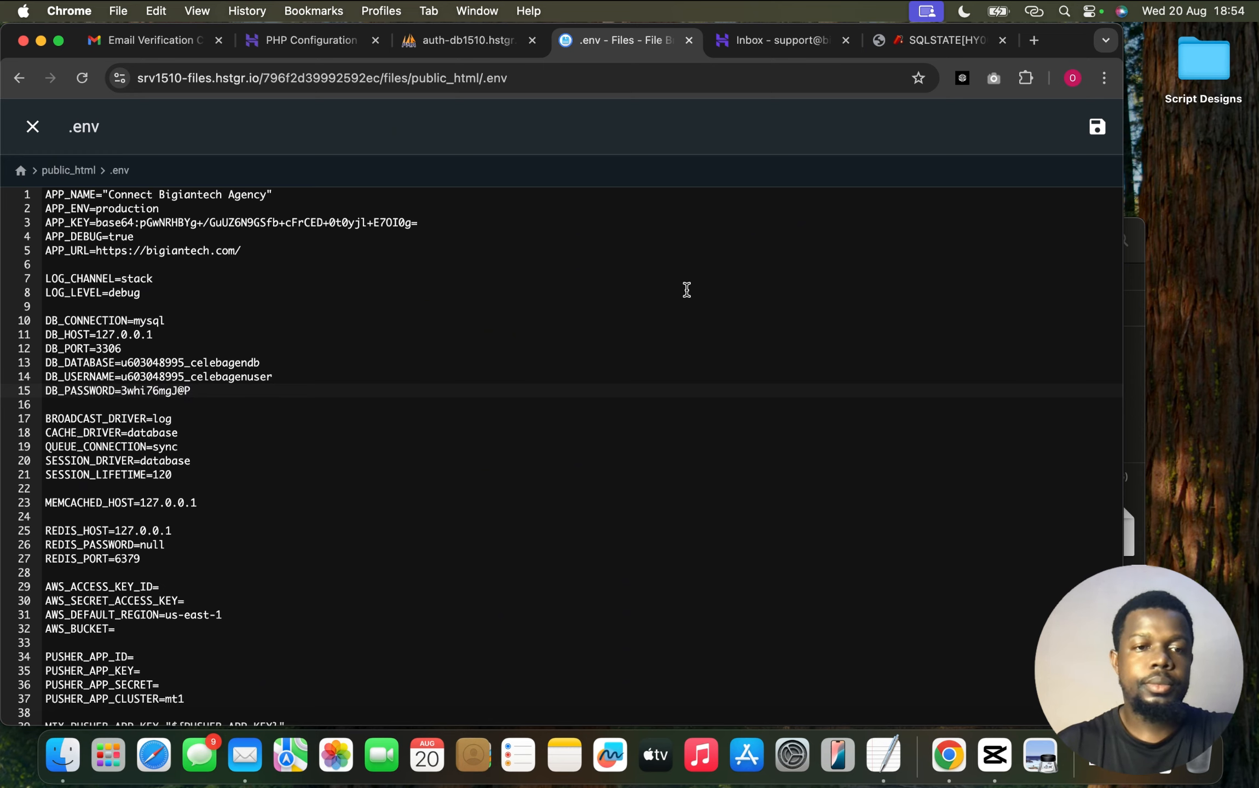
left_click(1085, 129)
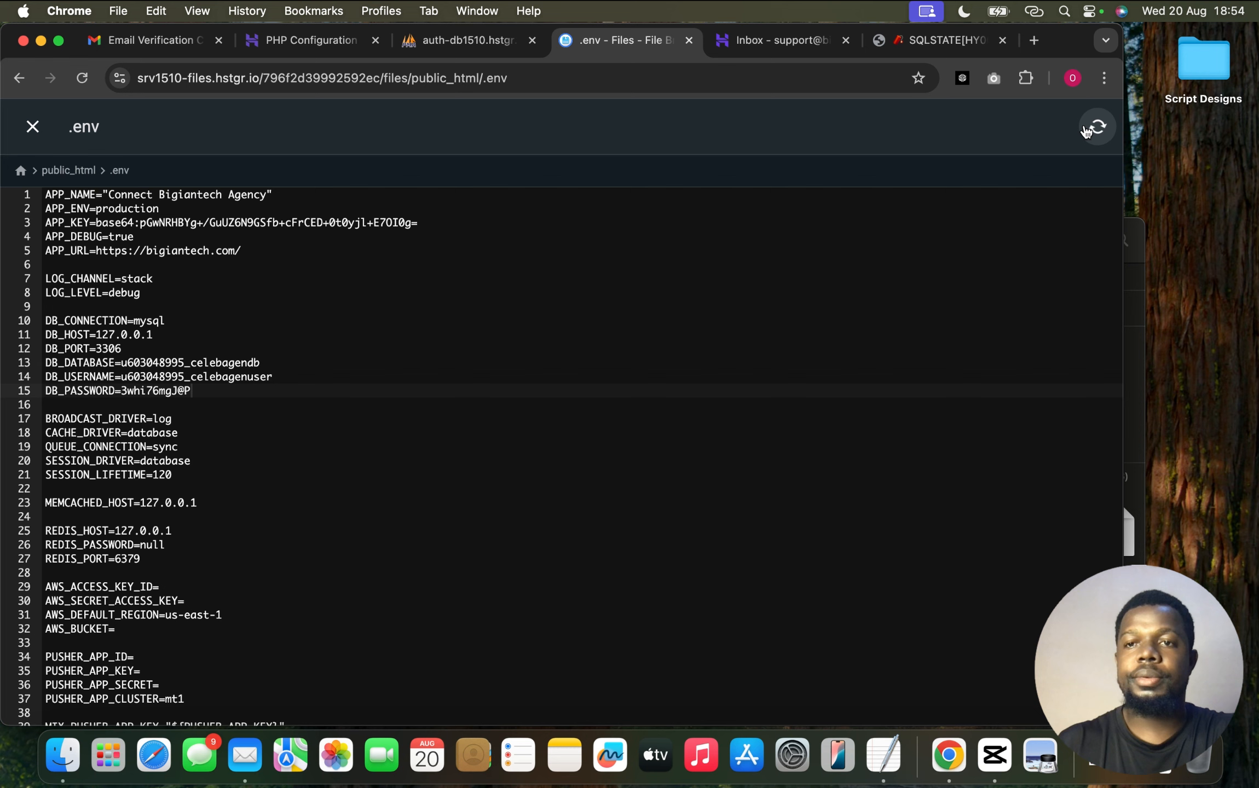
Reload bigiantech.com to confirm the Connect Agency homepage loads without the database error
left_click(953, 47)
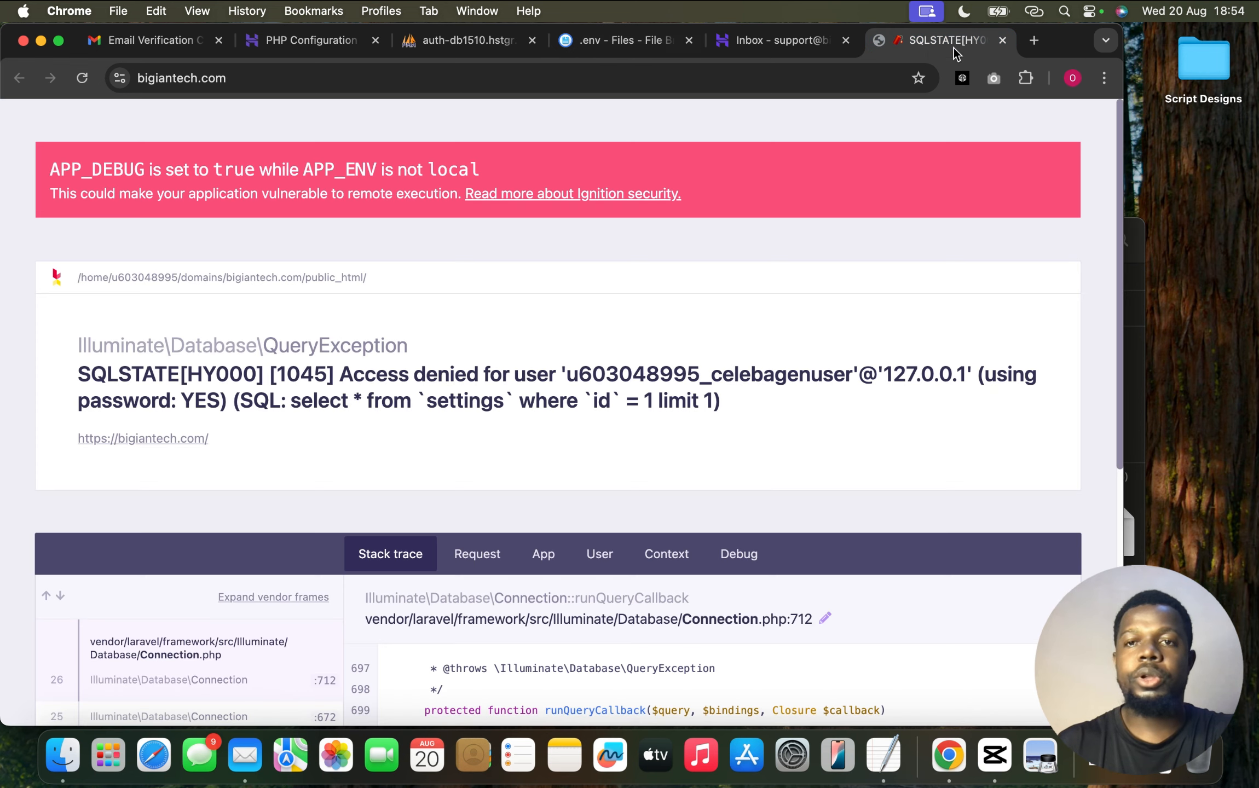
left_click(82, 77)
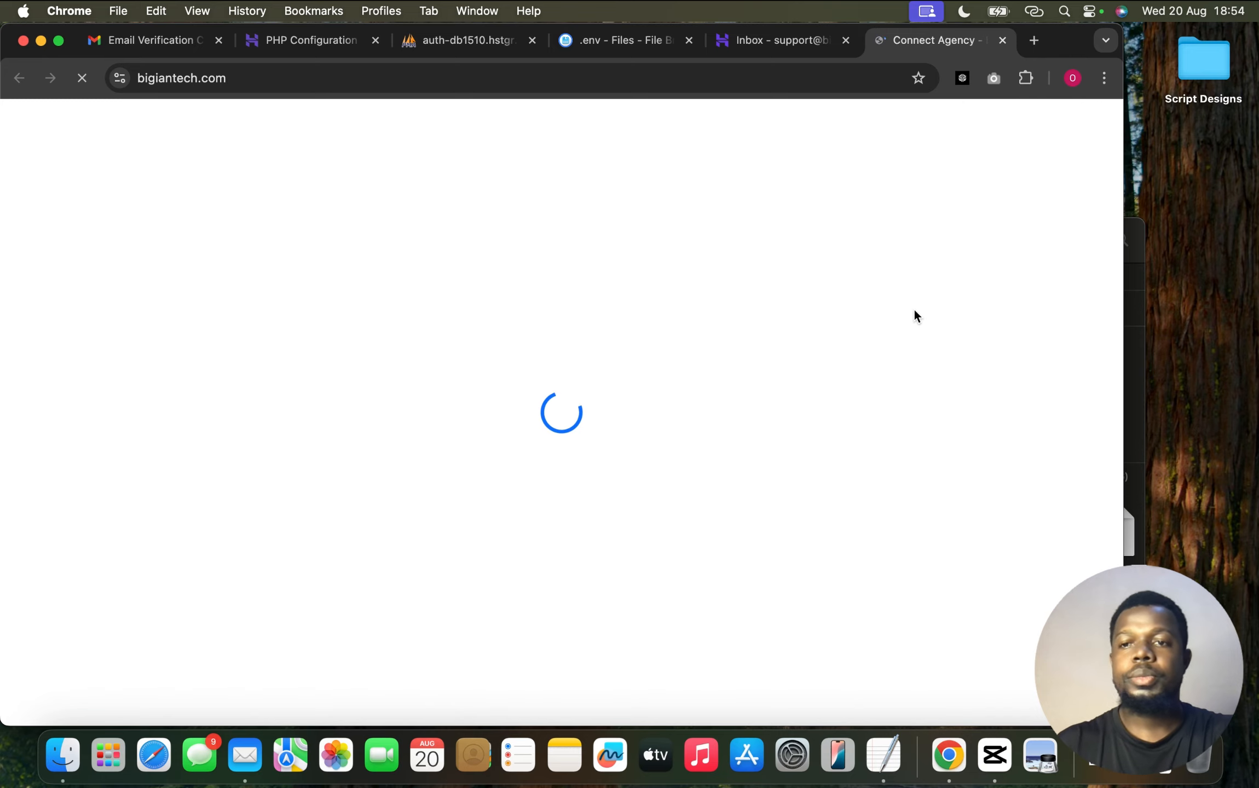
left_click_drag(1122, 266, 1235, 274)
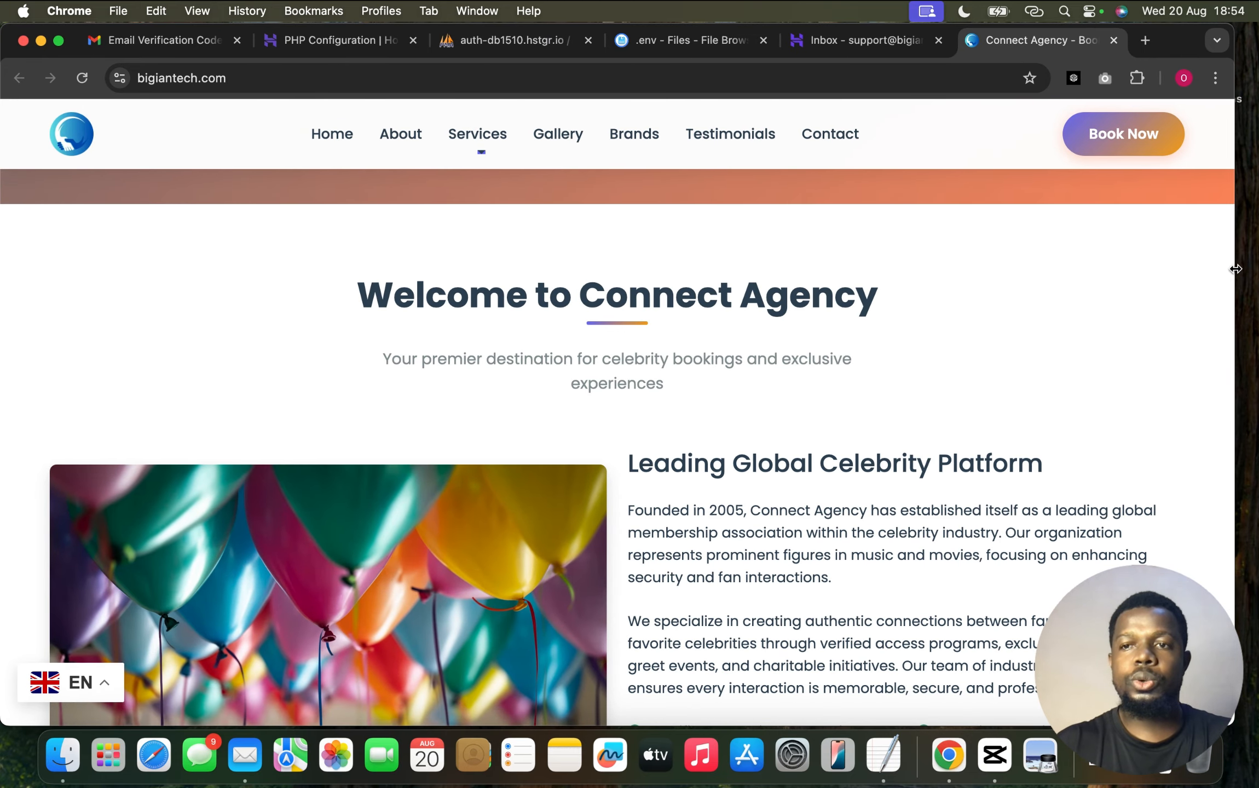
Scroll through the live homepage and preview it at mobile width, testing the navigation menu
left_click(798, 755)
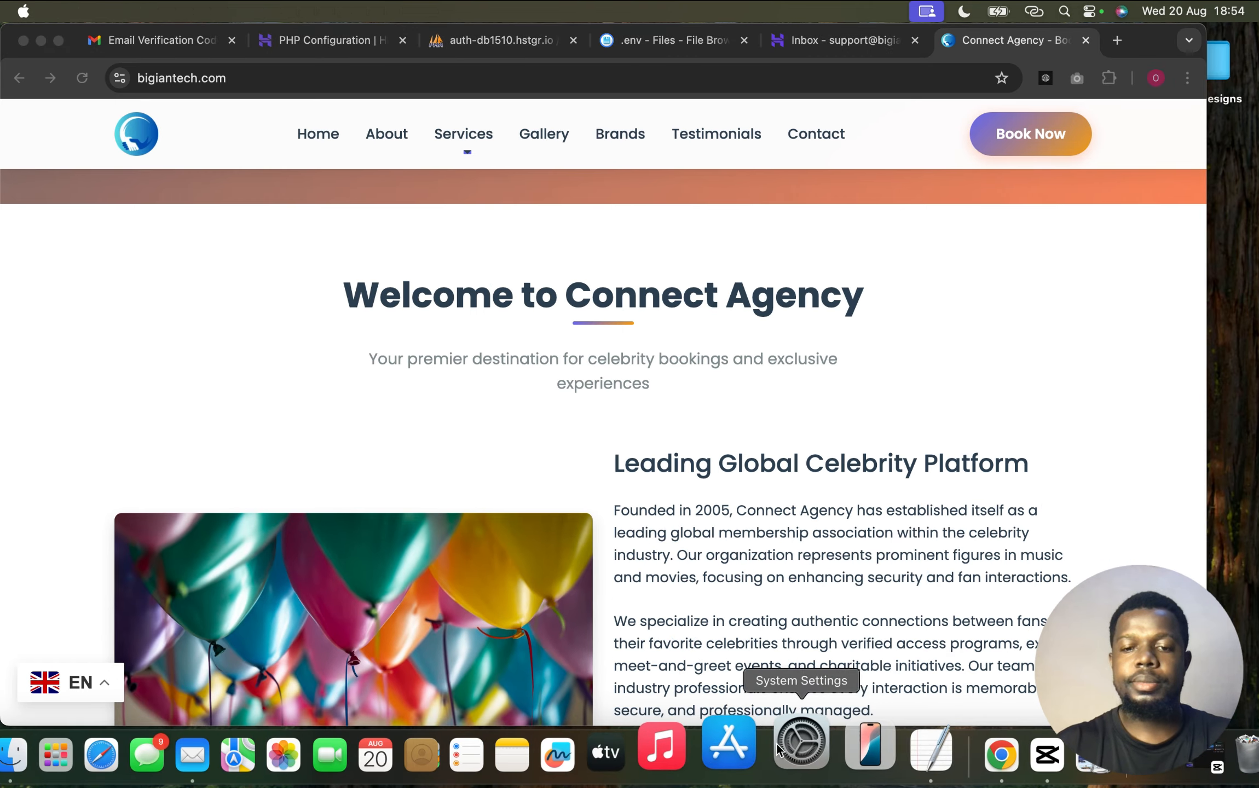
scroll(1116, 313, "down", 15)
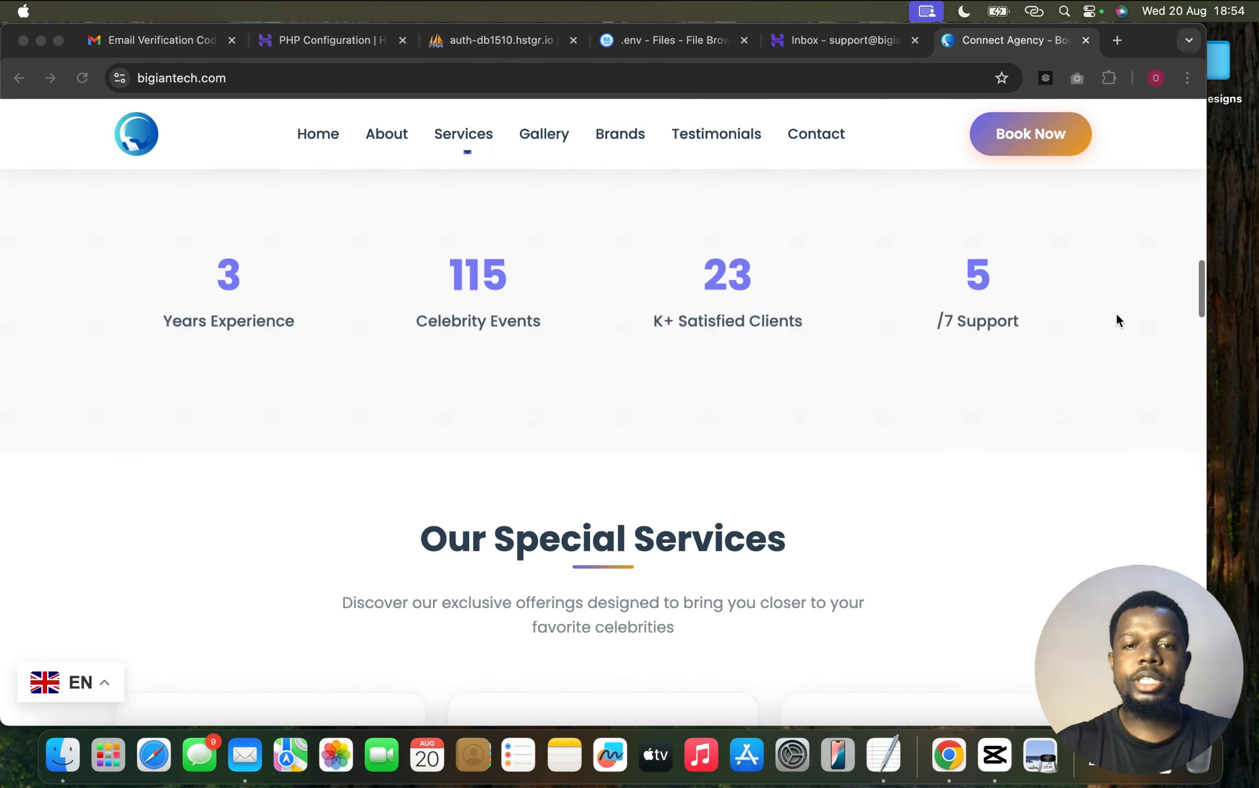
scroll(1116, 320, "down", 15)
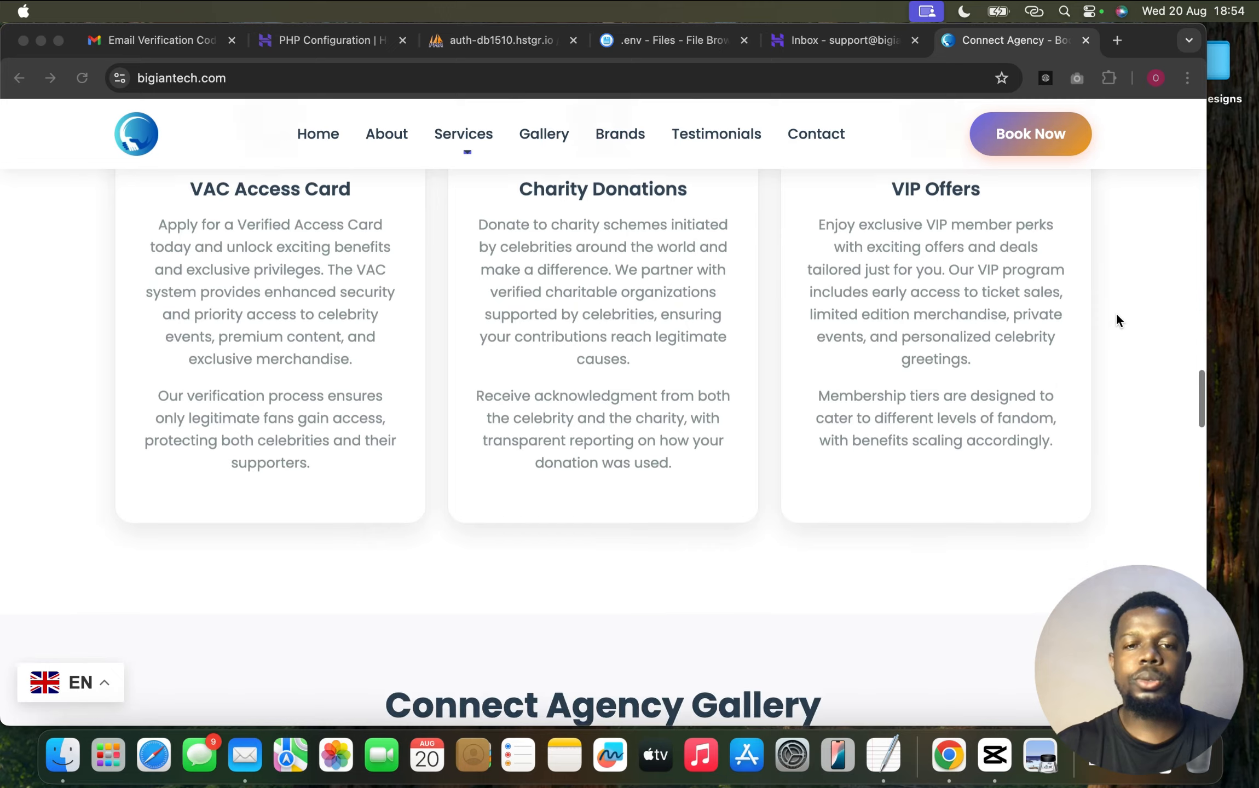
scroll(1116, 321, "down", 15)
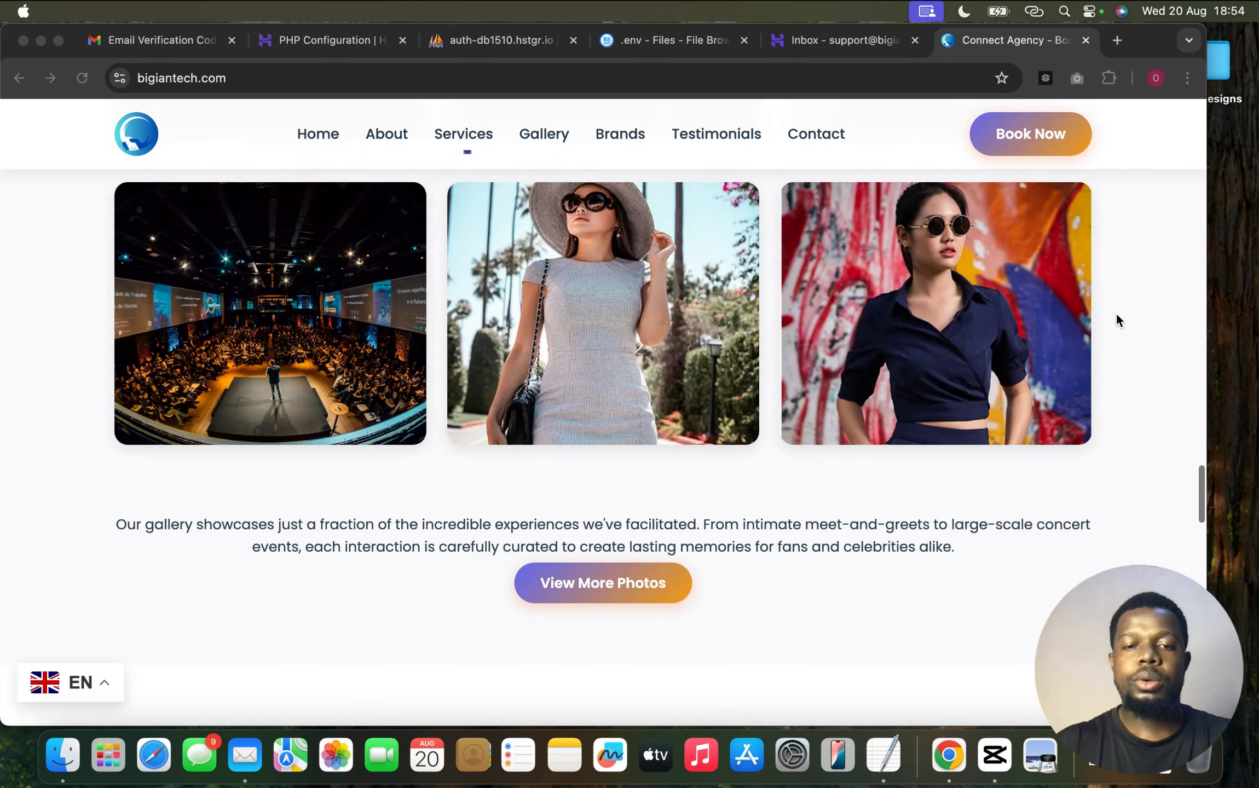
scroll(1116, 321, "down", 5)
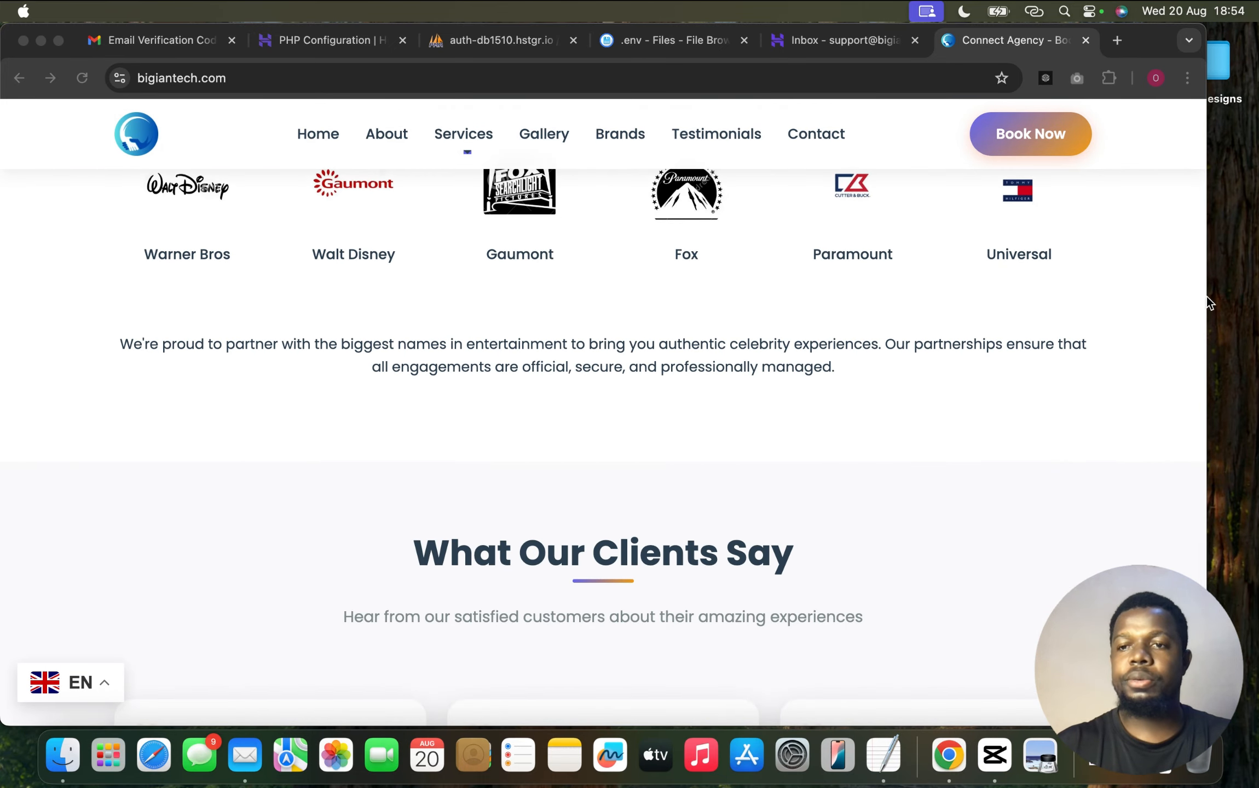
left_click_drag(1204, 310, 345, 304)
scroll(253, 284, "up", 3)
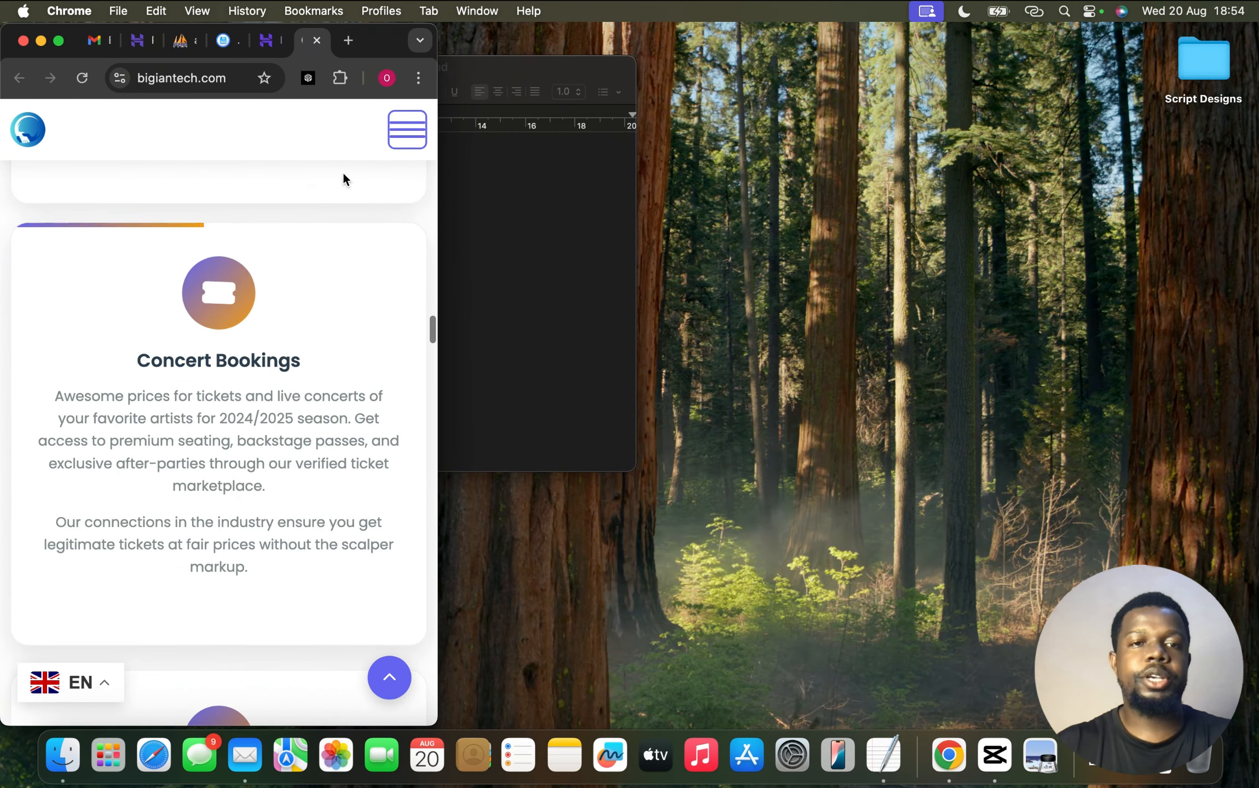
left_click(407, 134)
left_click(408, 137)
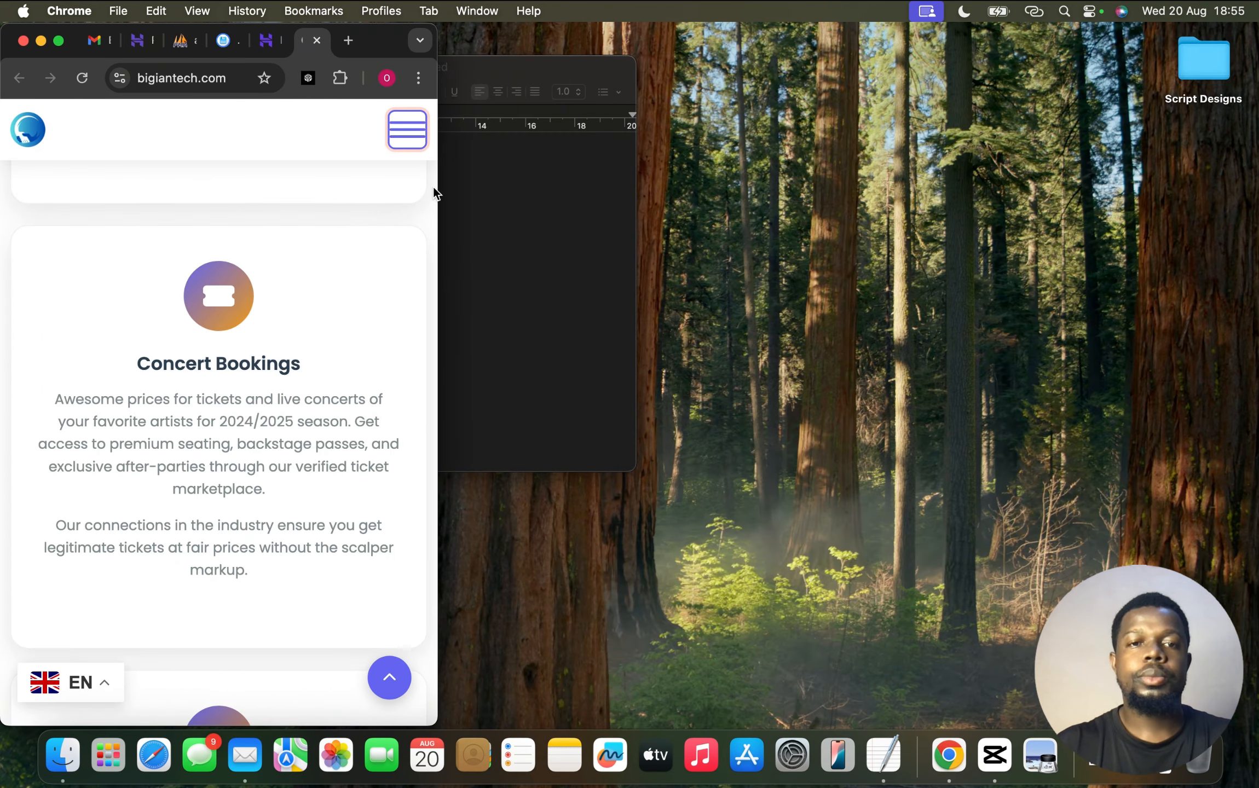
left_click_drag(436, 189, 1184, 258)
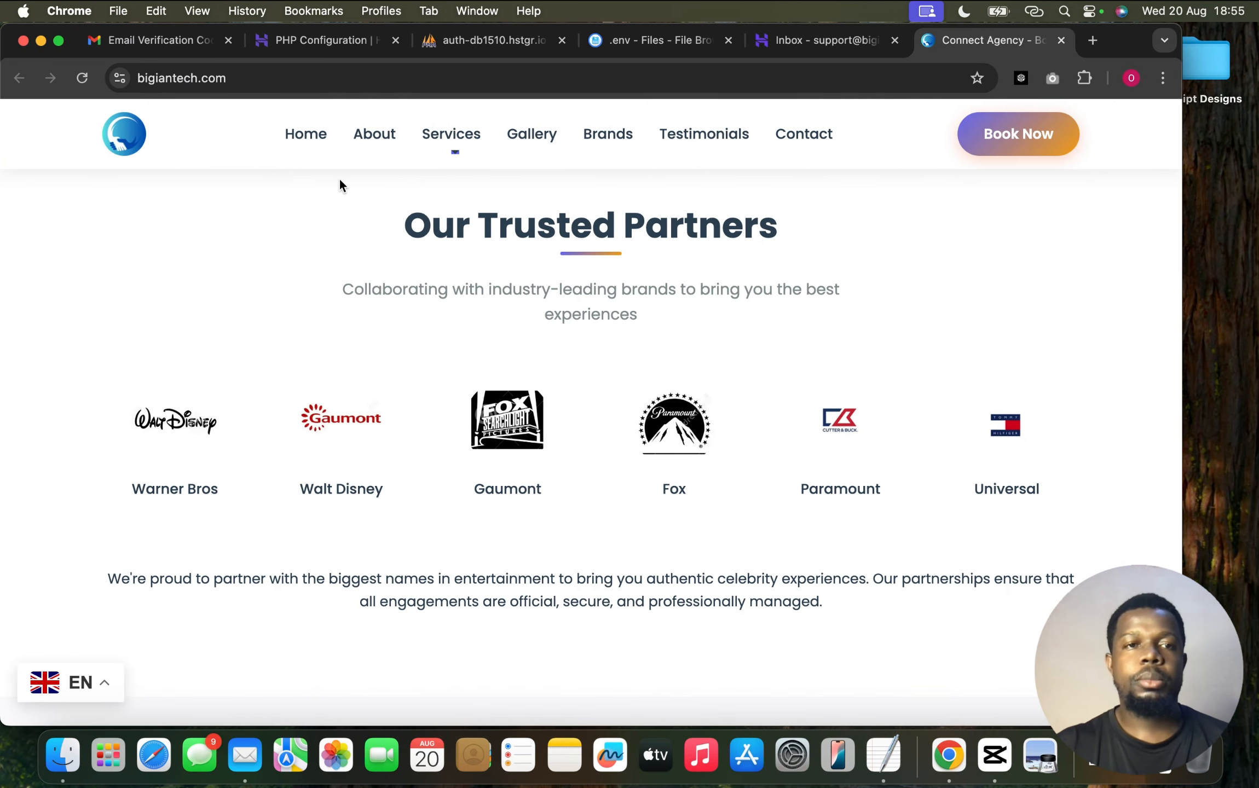
Load bigiantech.com/adminlogin in the browser, then switch to the phpMyAdmin database page
left_click(247, 80)
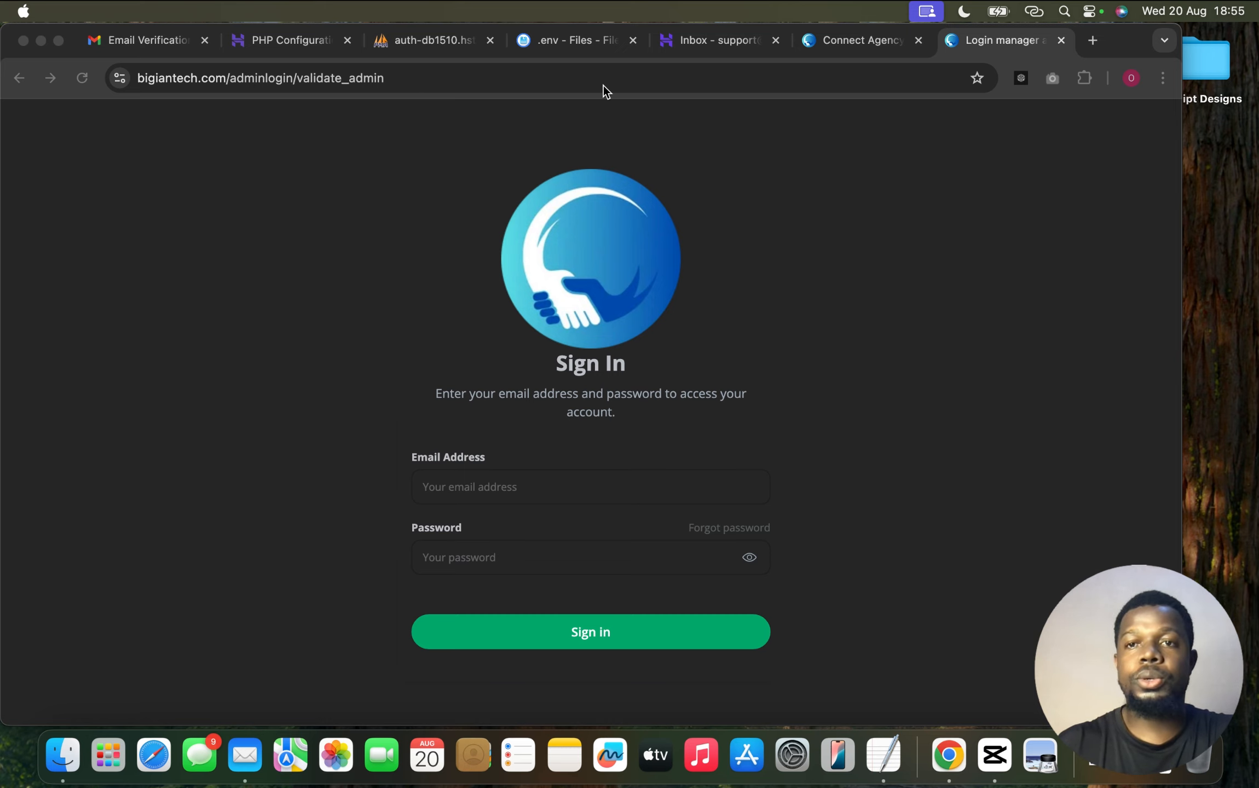
left_click_drag(982, 40, 909, 45)
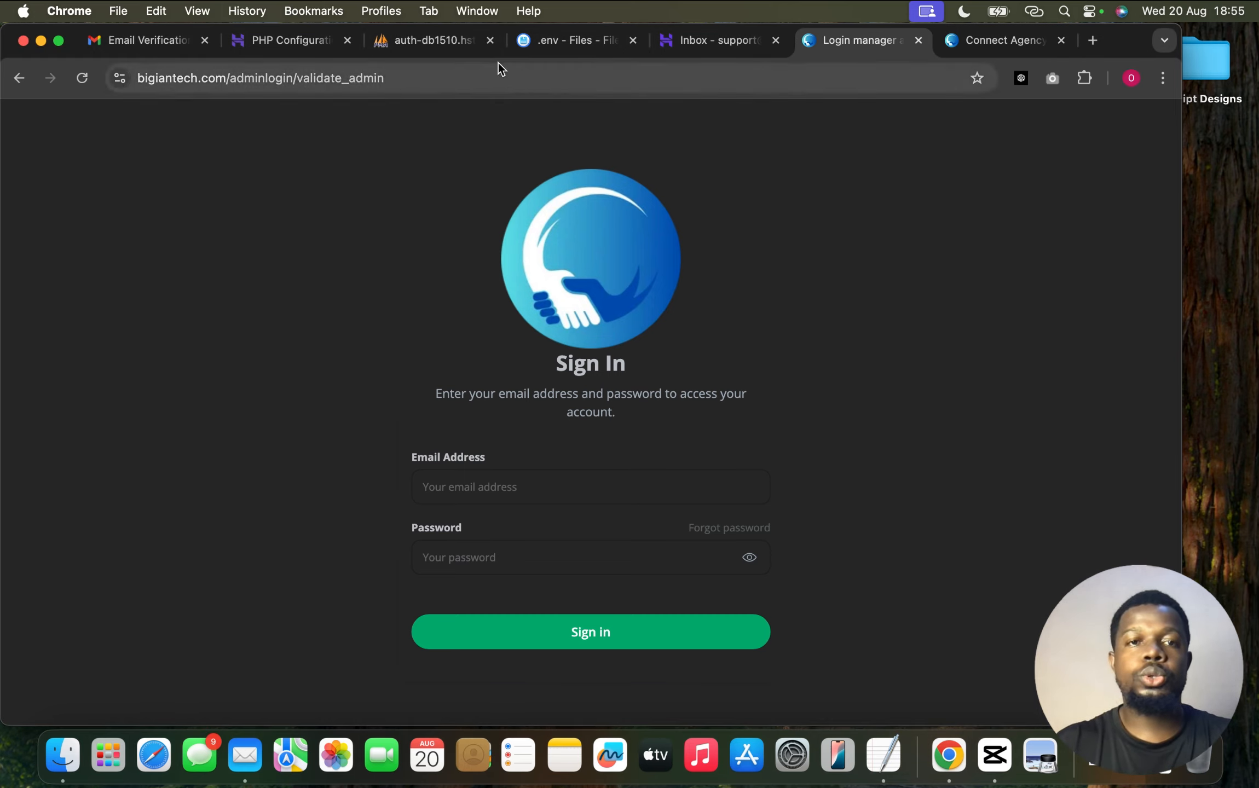
left_click(444, 41)
Open the admins table's Admin row for editing and bring up the notes with the new admin details
left_click(268, 322)
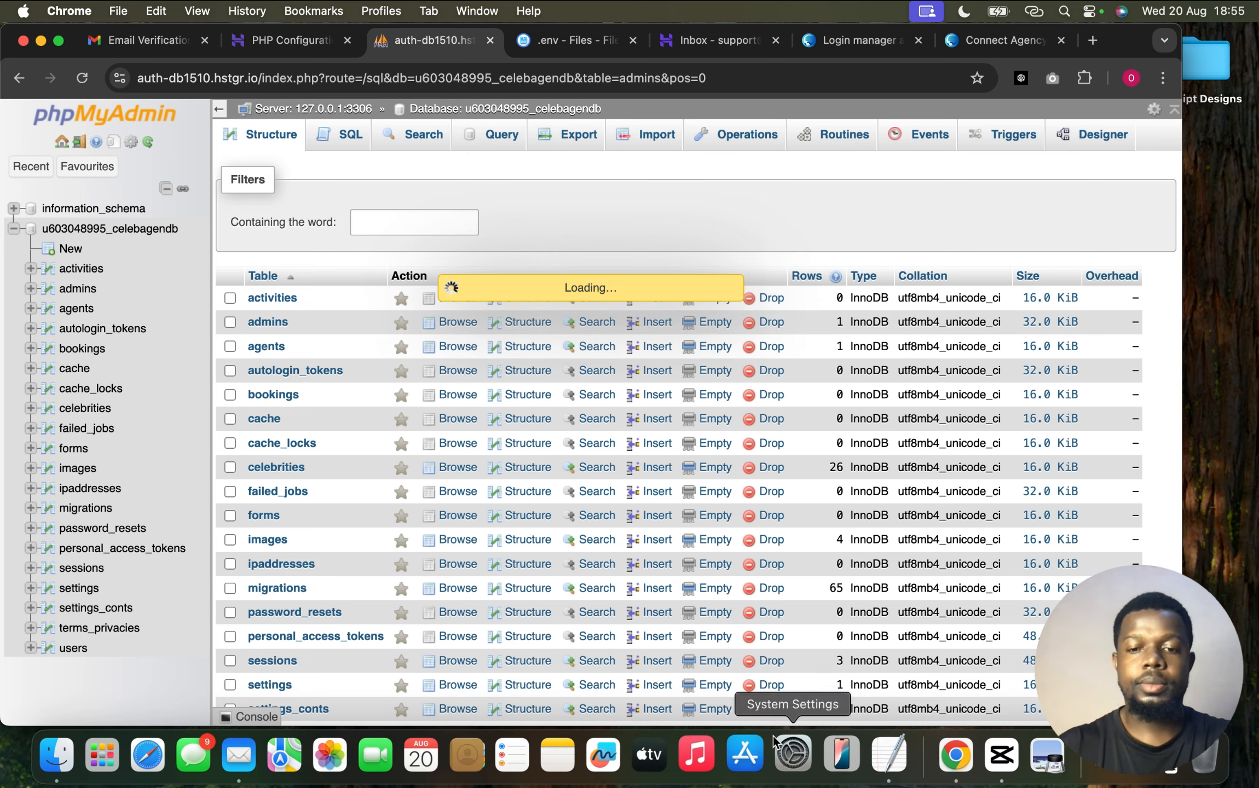
left_click(786, 754)
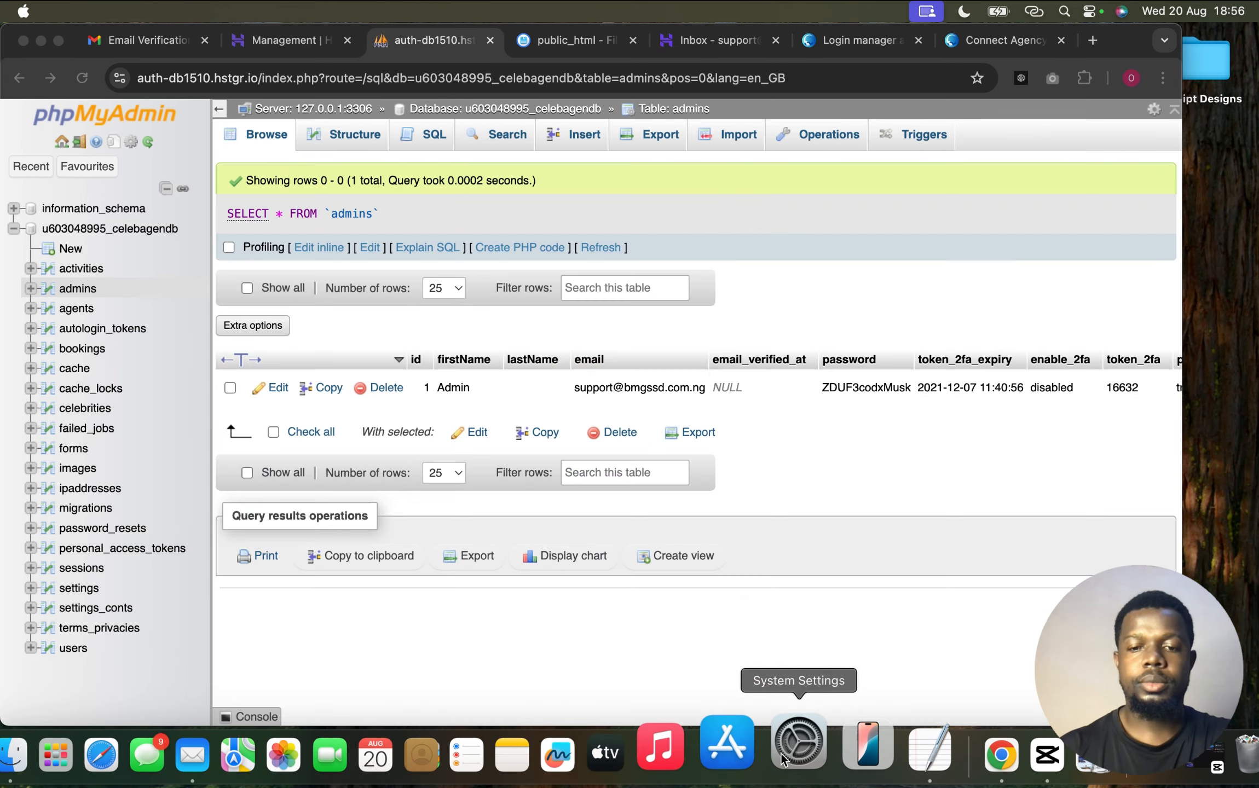
left_click(276, 388)
left_click(277, 388)
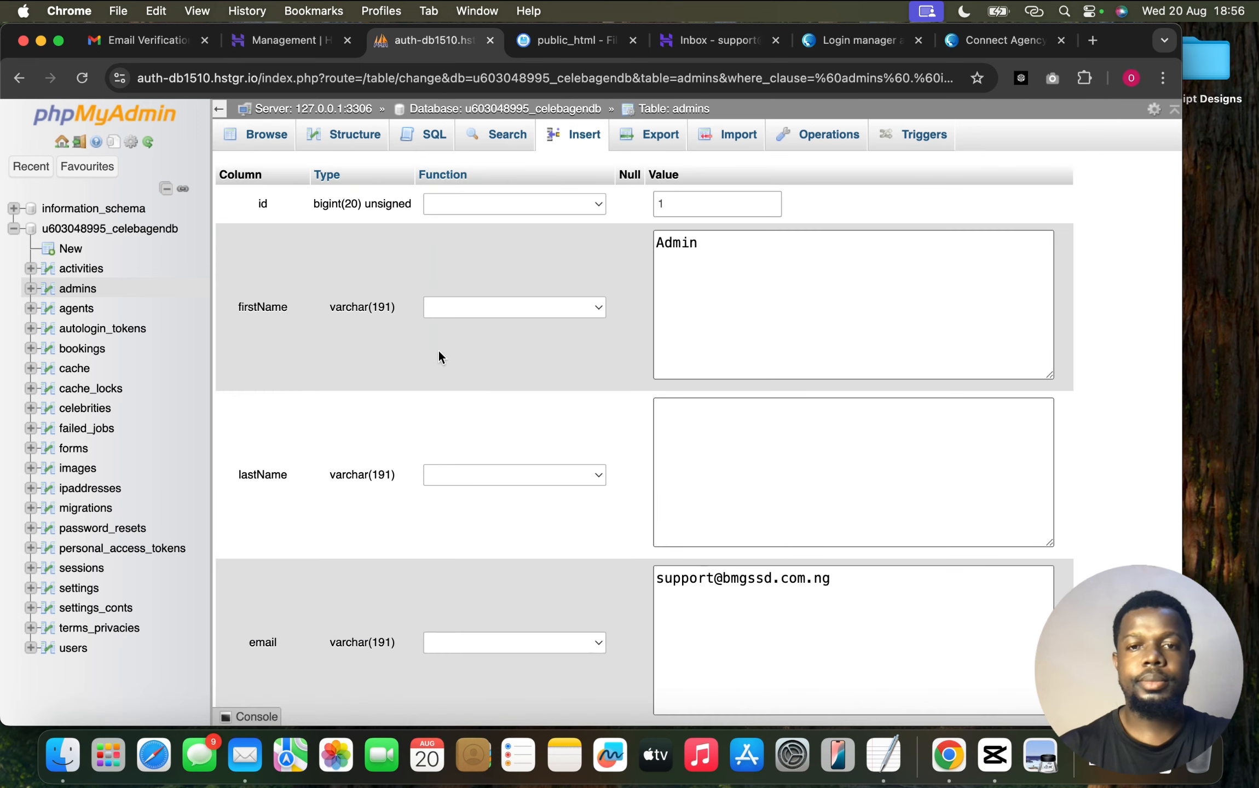
scroll(826, 478, "down", 5)
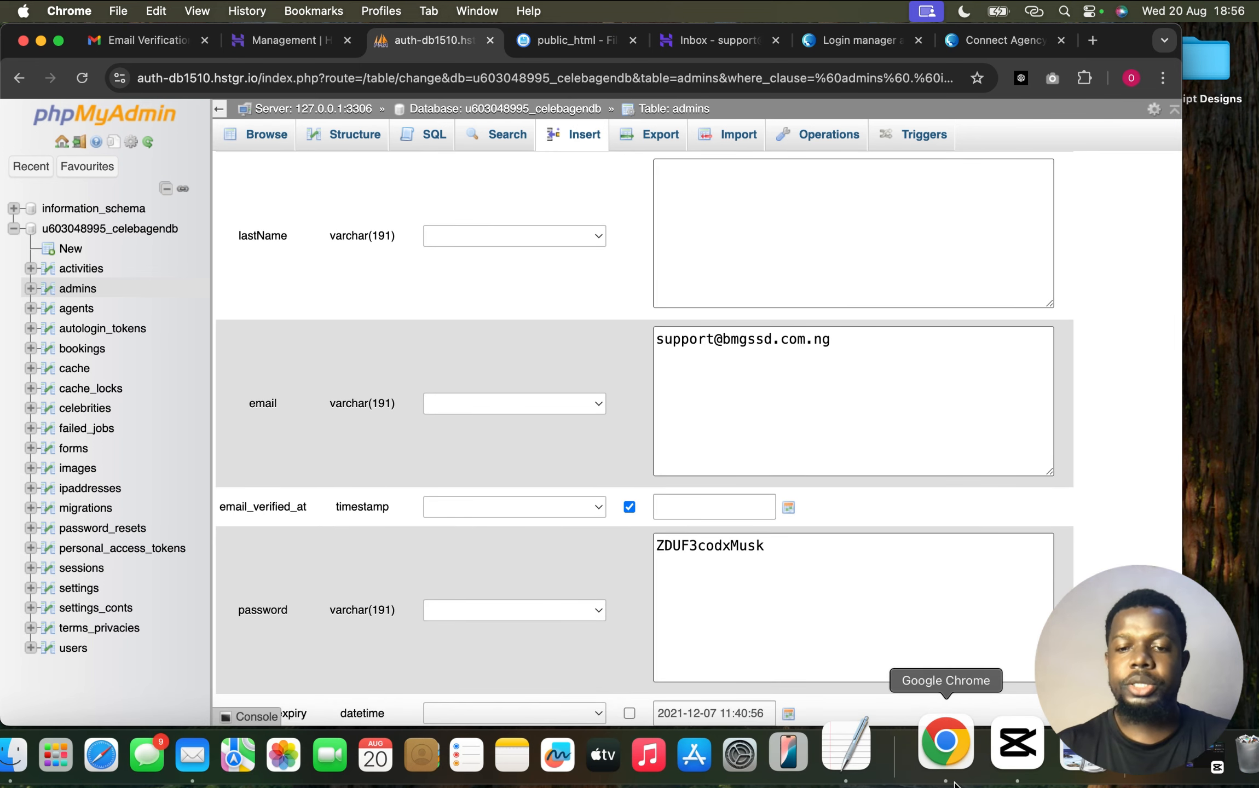
left_click(876, 750)
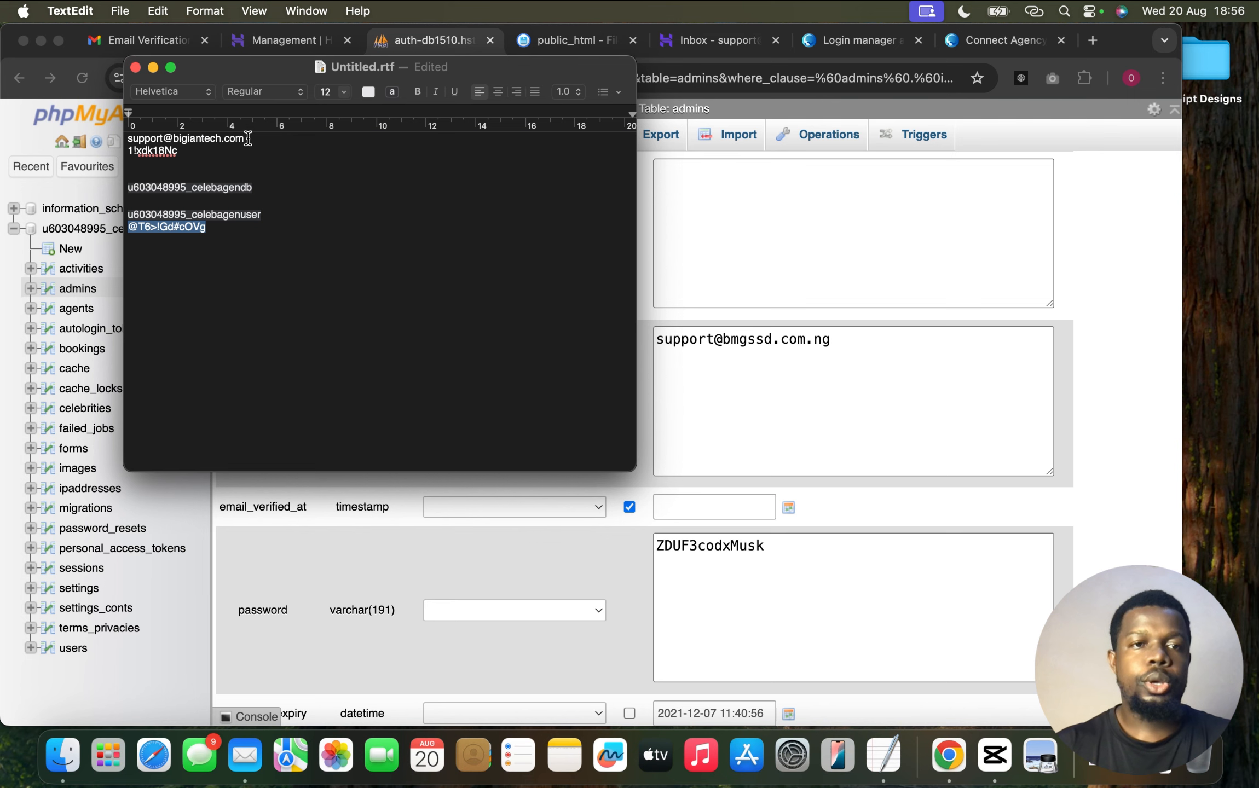
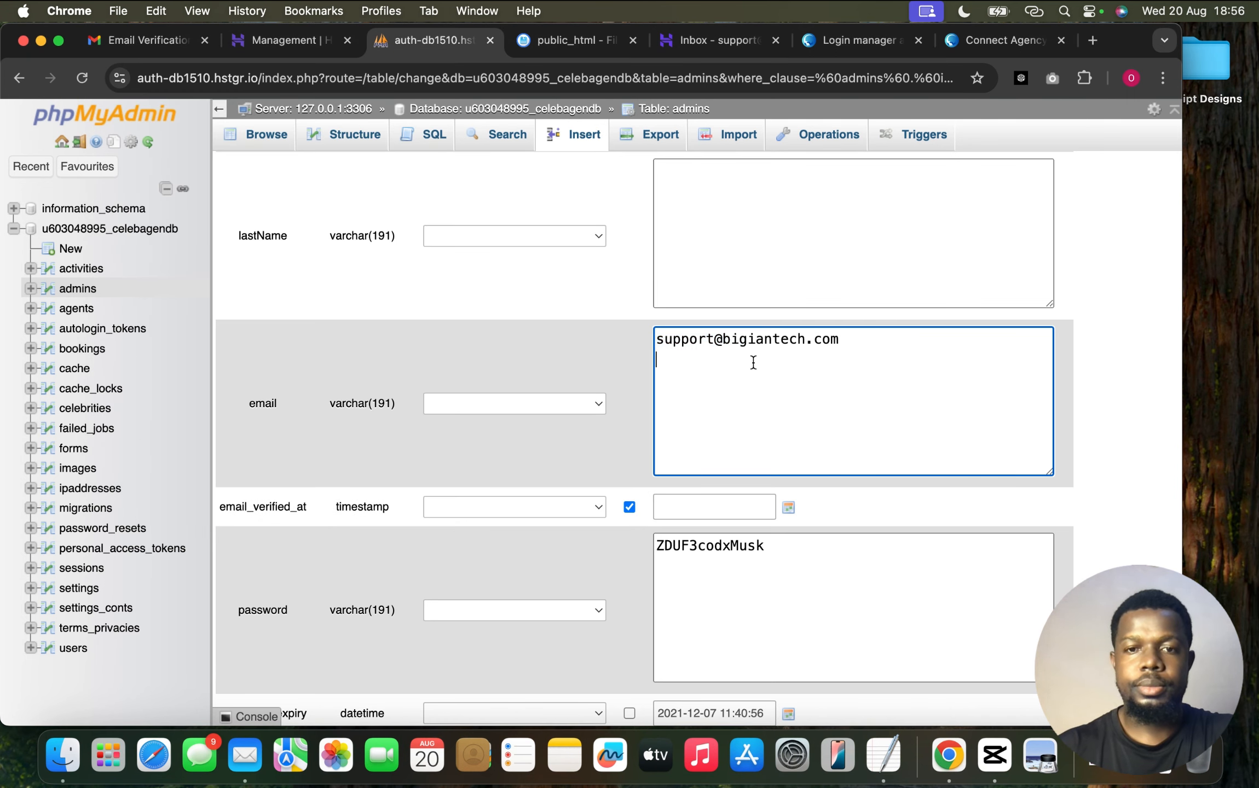
Replace the old password in the admin row's password field with the new password
scroll(712, 448, "down", 3)
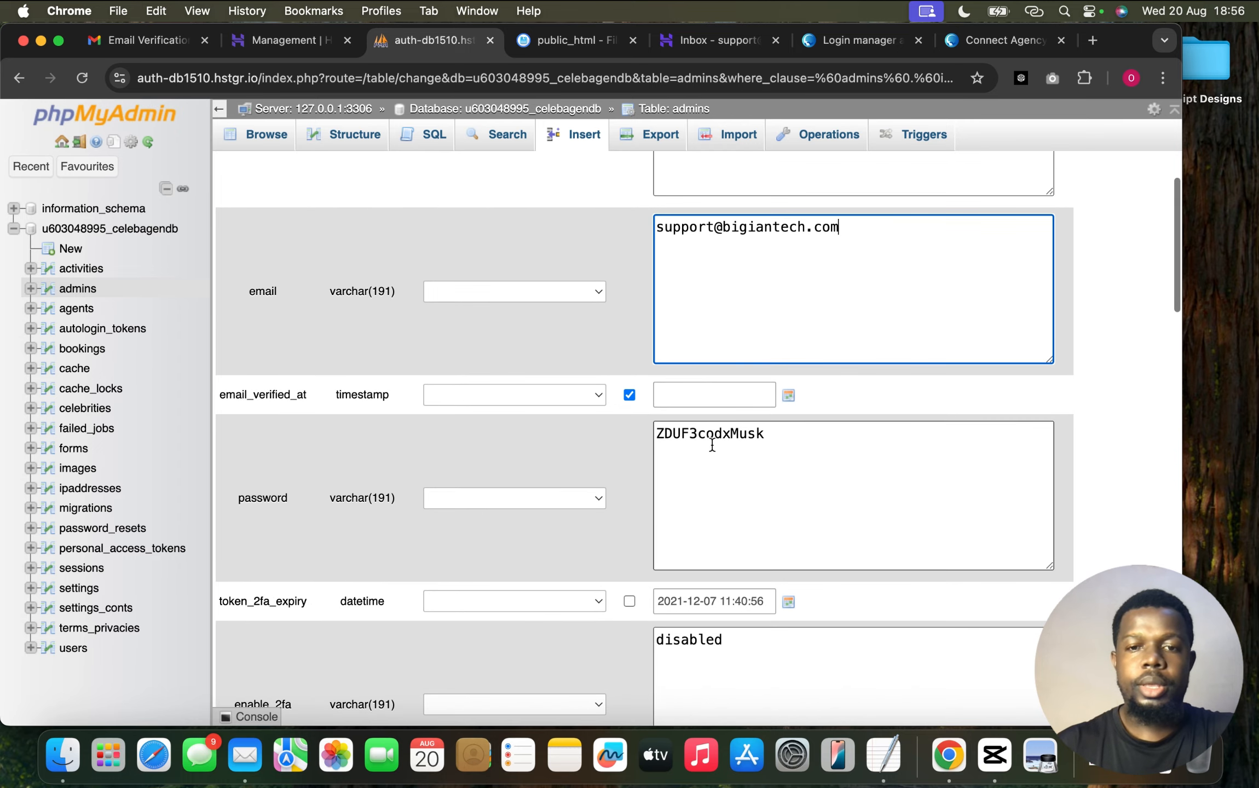
left_click(713, 448)
key("super+a")
type("12")
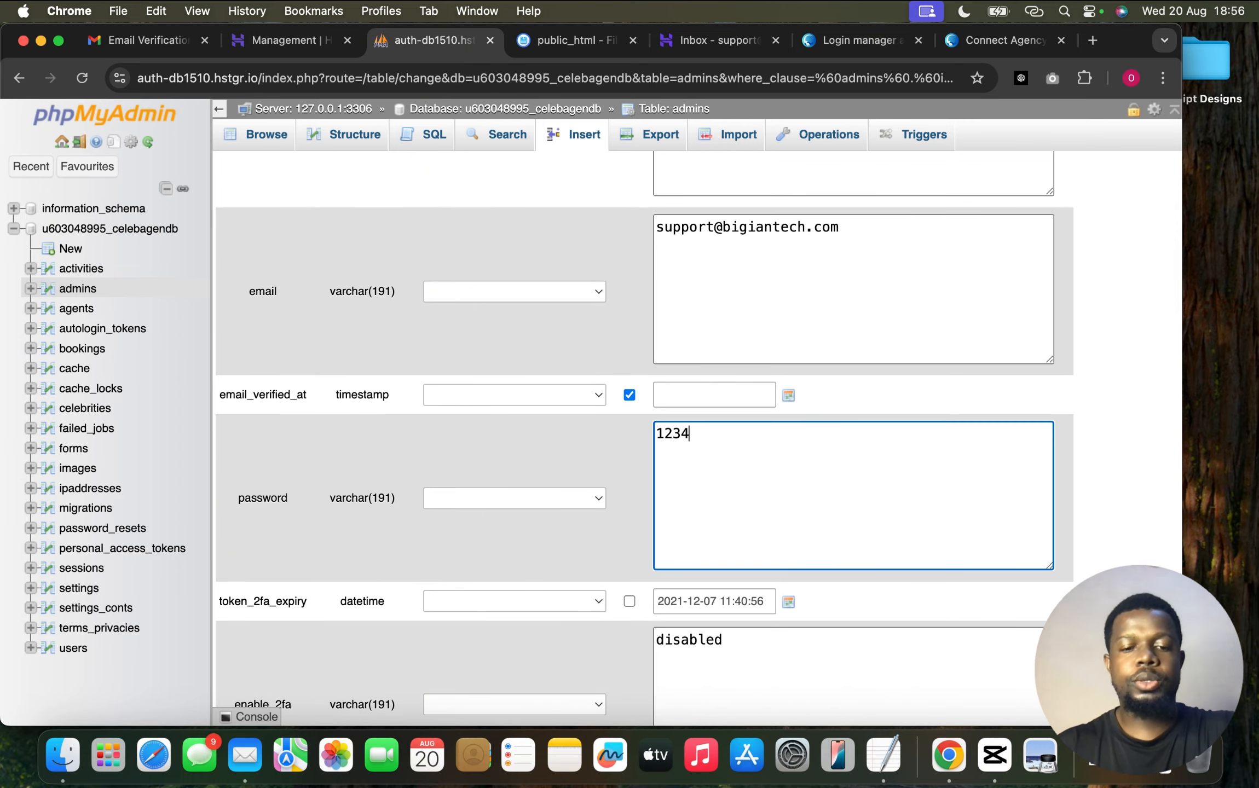
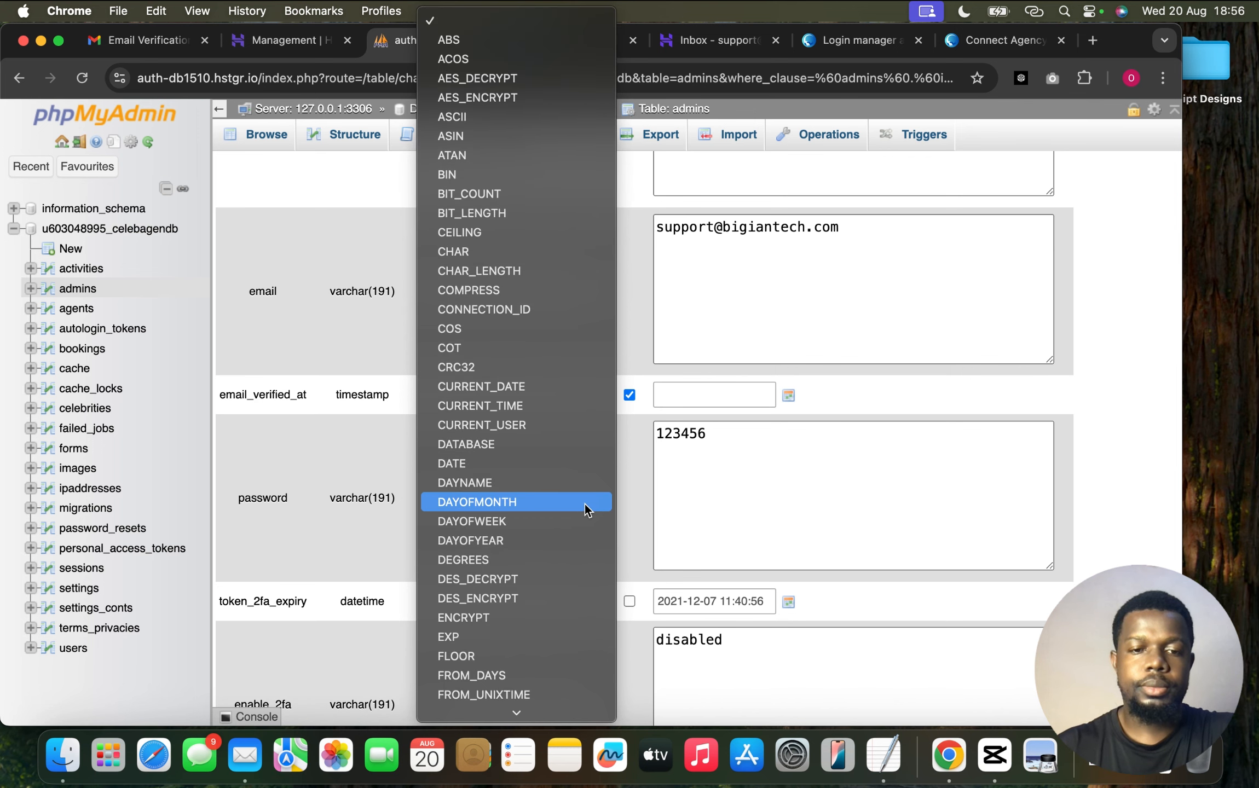
Hash the admin's new password with ENCRYPT and save the row, affecting 1 row
left_click(535, 614)
scroll(674, 578, "down", 20)
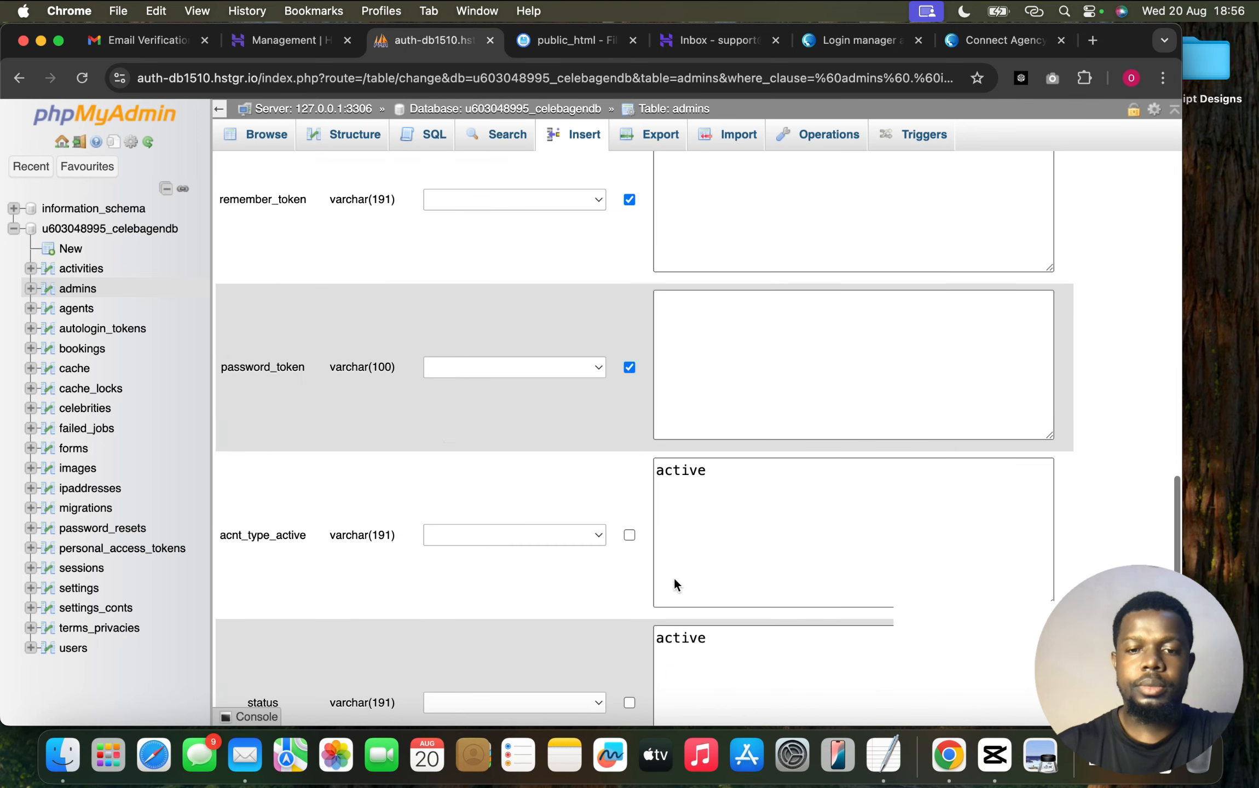
left_click(654, 628)
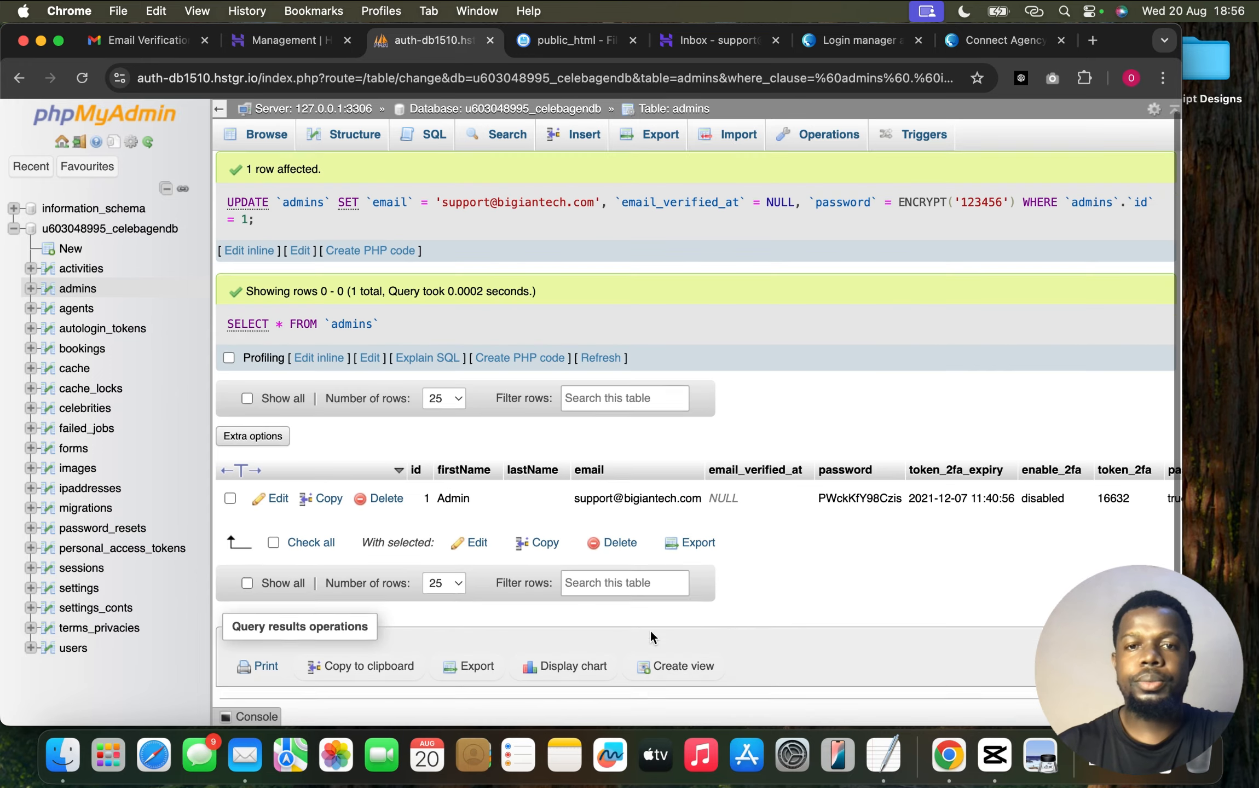
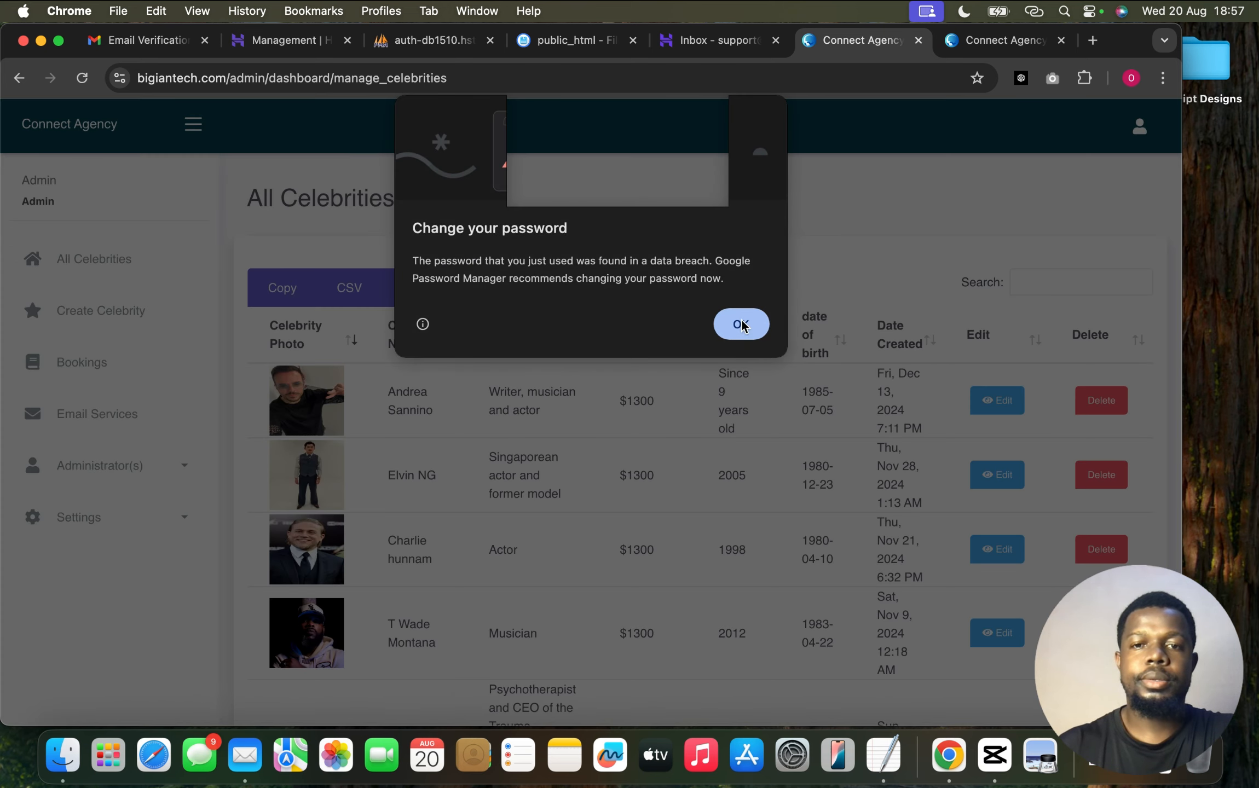
In App Settings, insert 'Bigiantech' into the website name so it reads Connect Bigiantech Agency
left_click(742, 326)
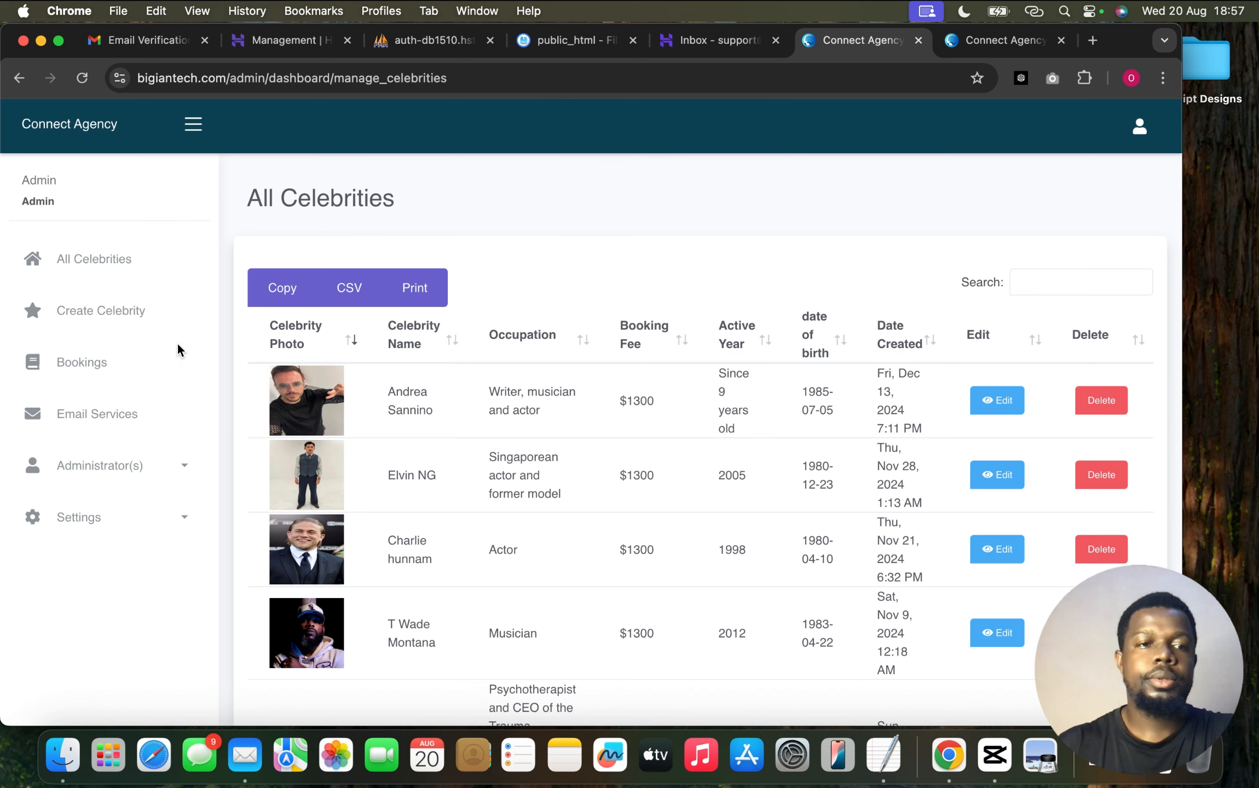
left_click(106, 517)
left_click(96, 565)
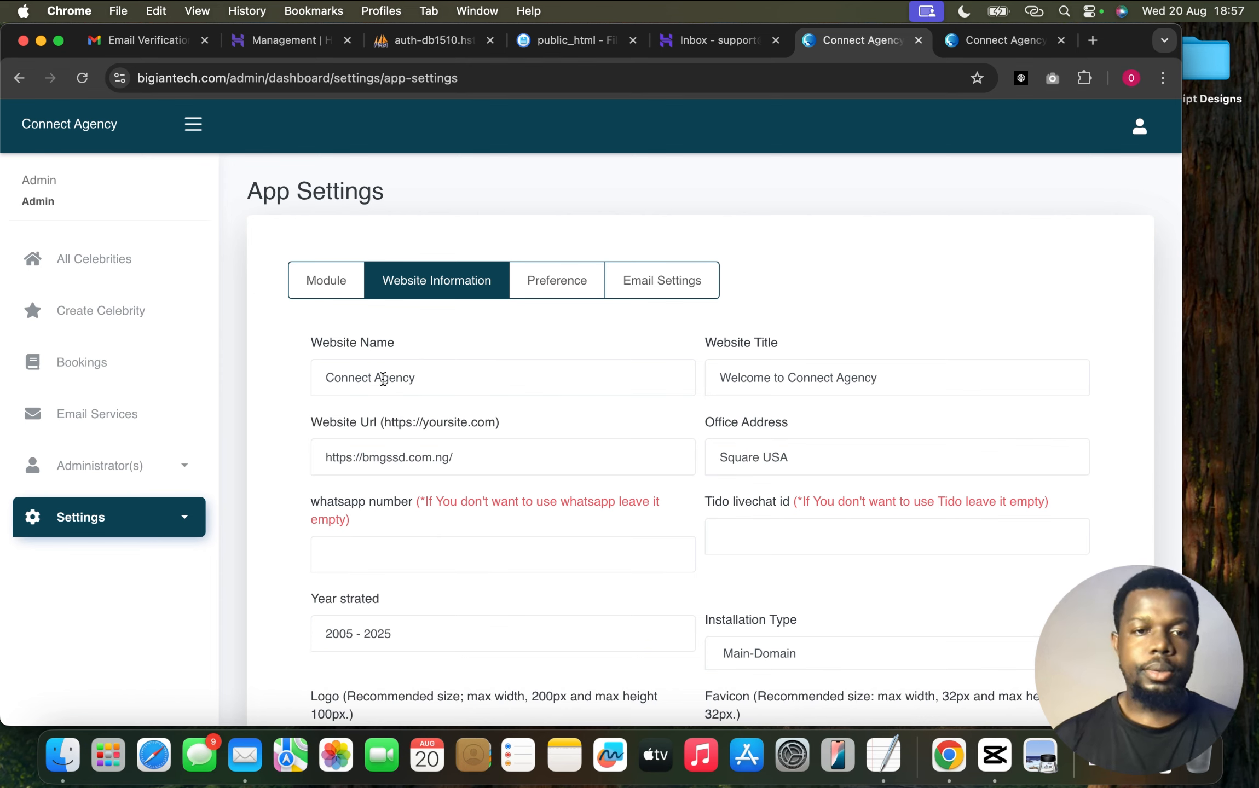
left_click(375, 376)
type("Bigi")
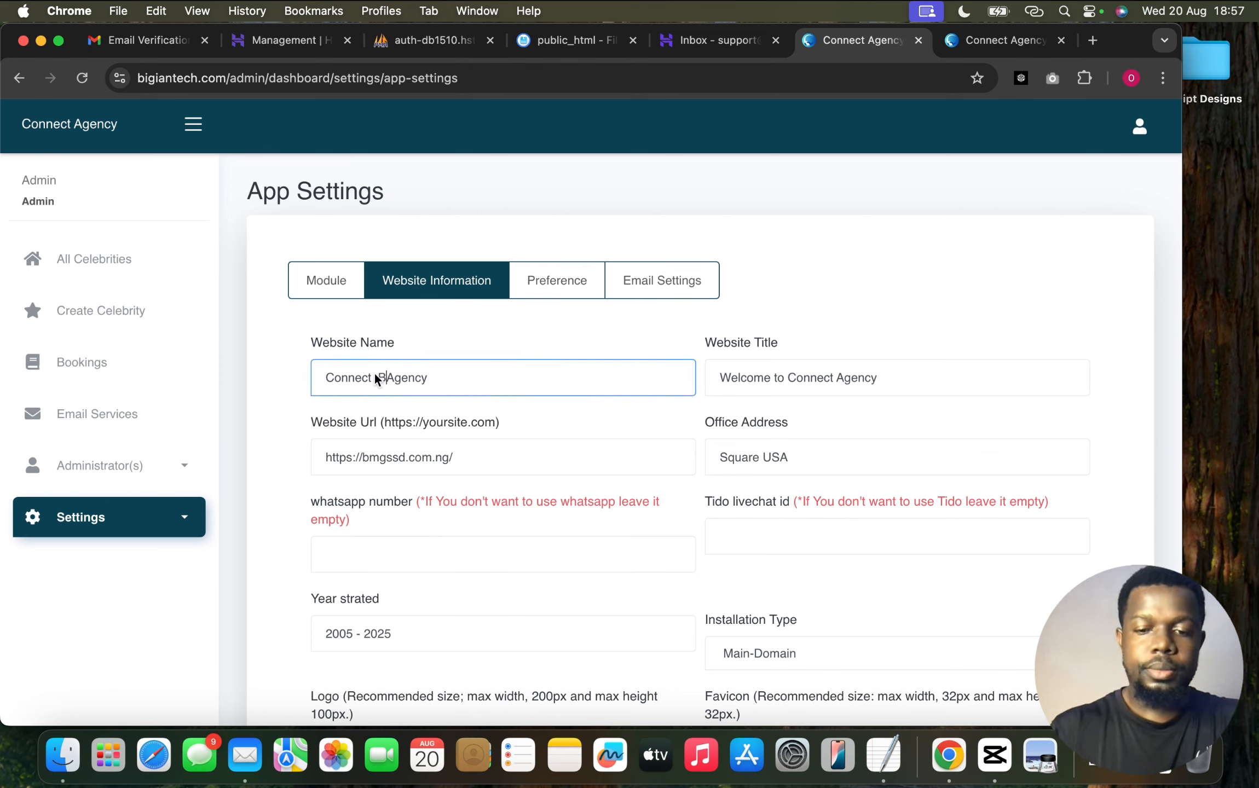
type("an")
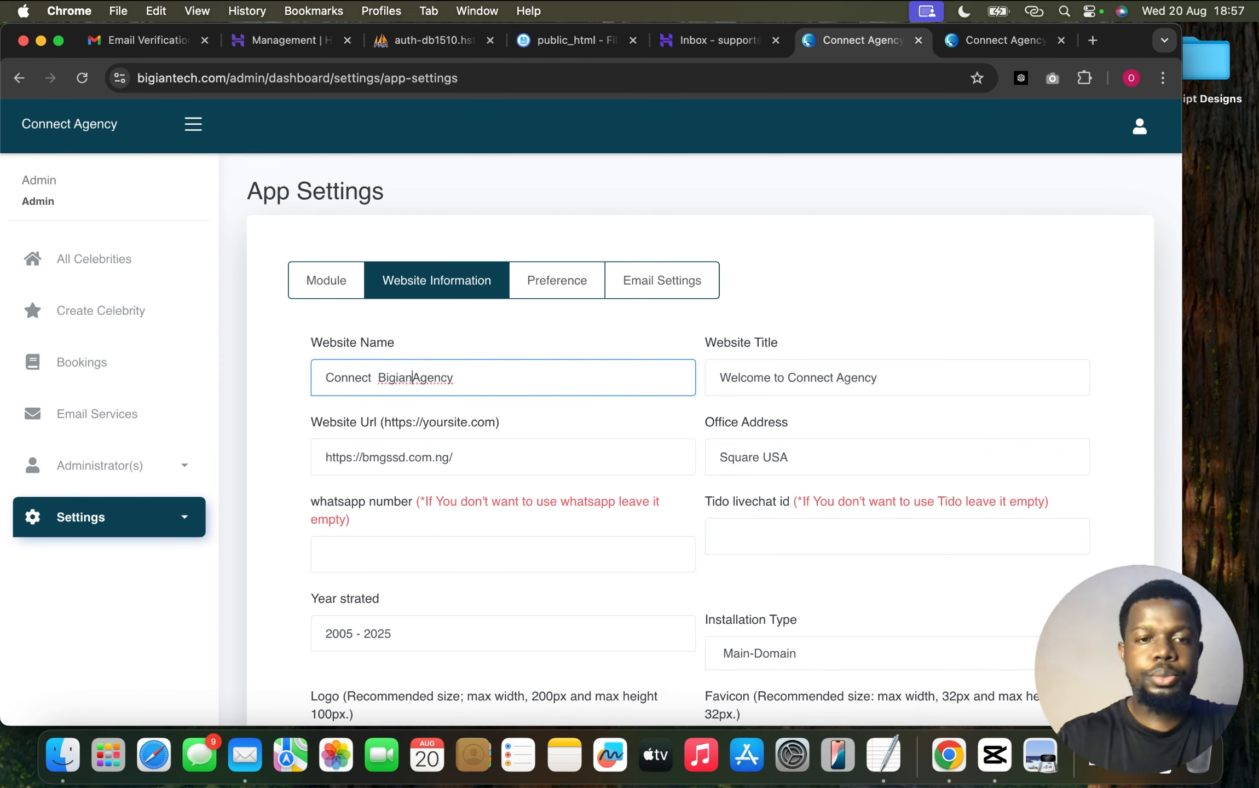
type("tech")
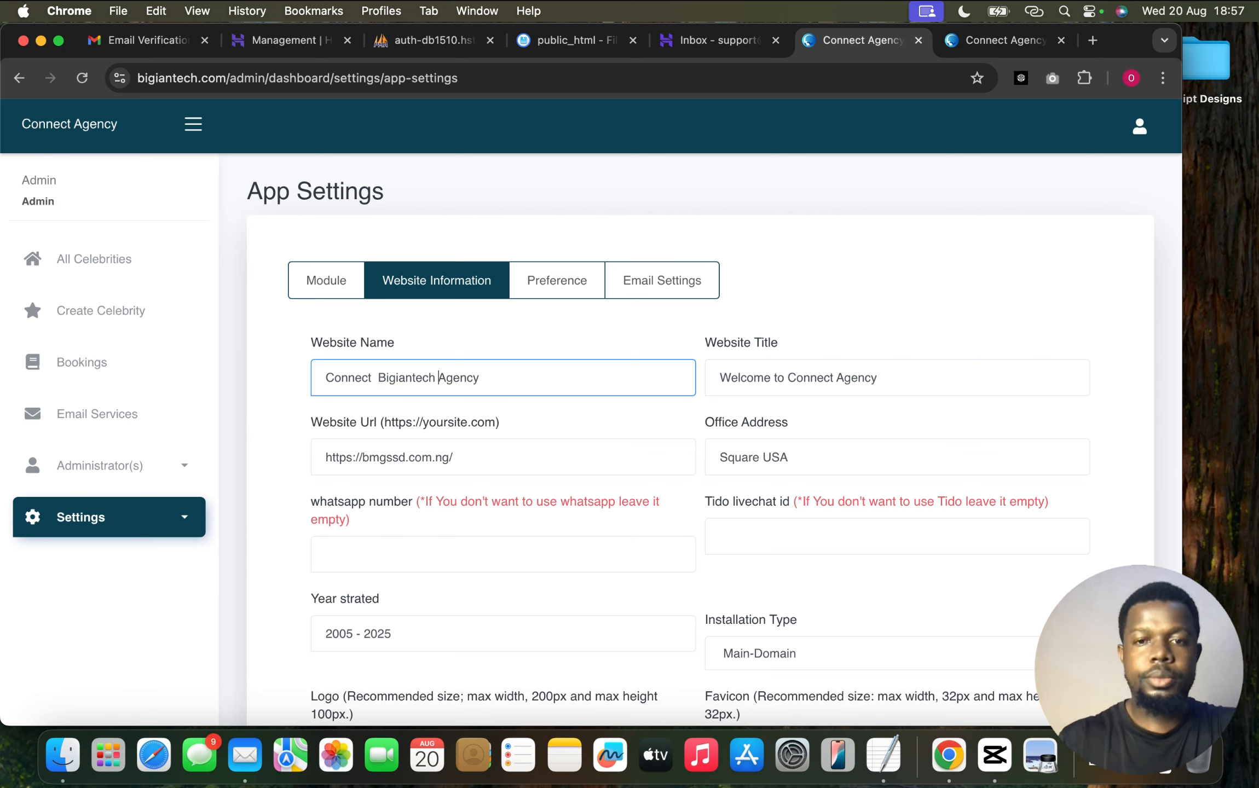
triple_click(375, 378)
key("super+c")
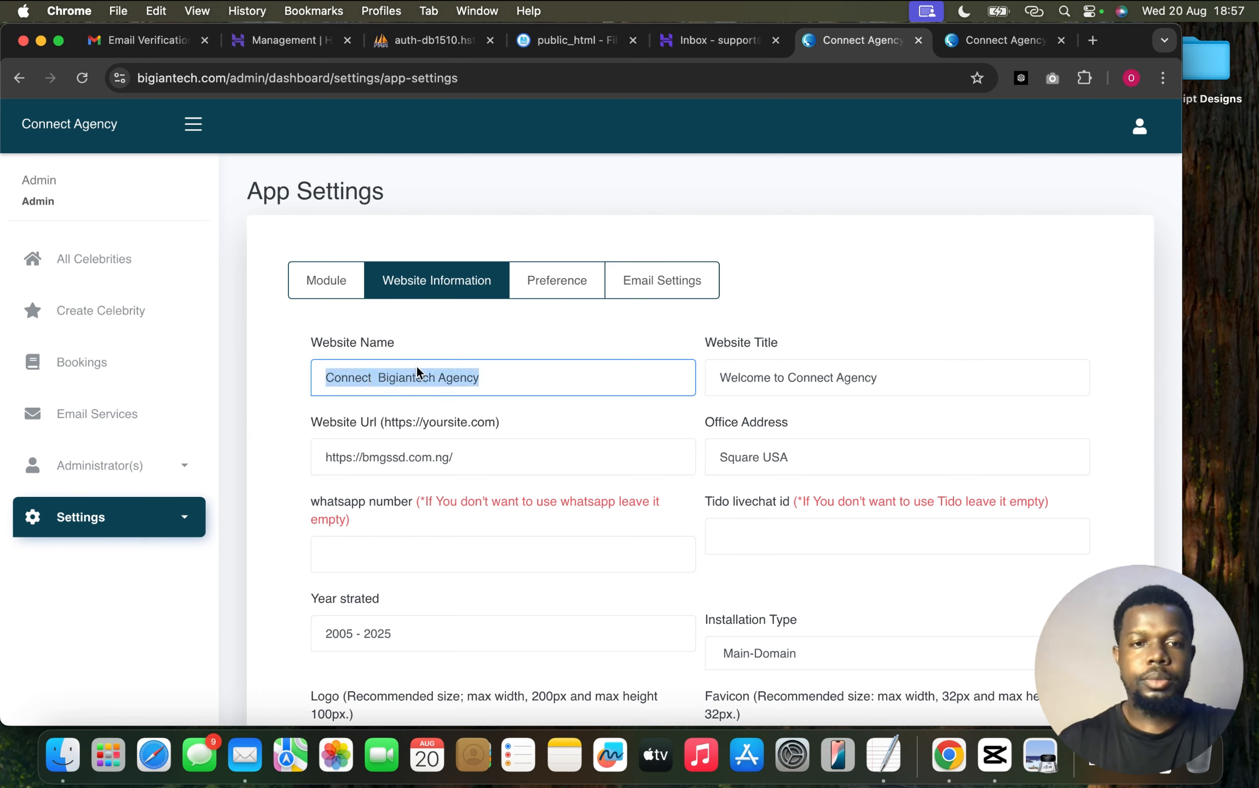
left_click(898, 377)
double_click(859, 379)
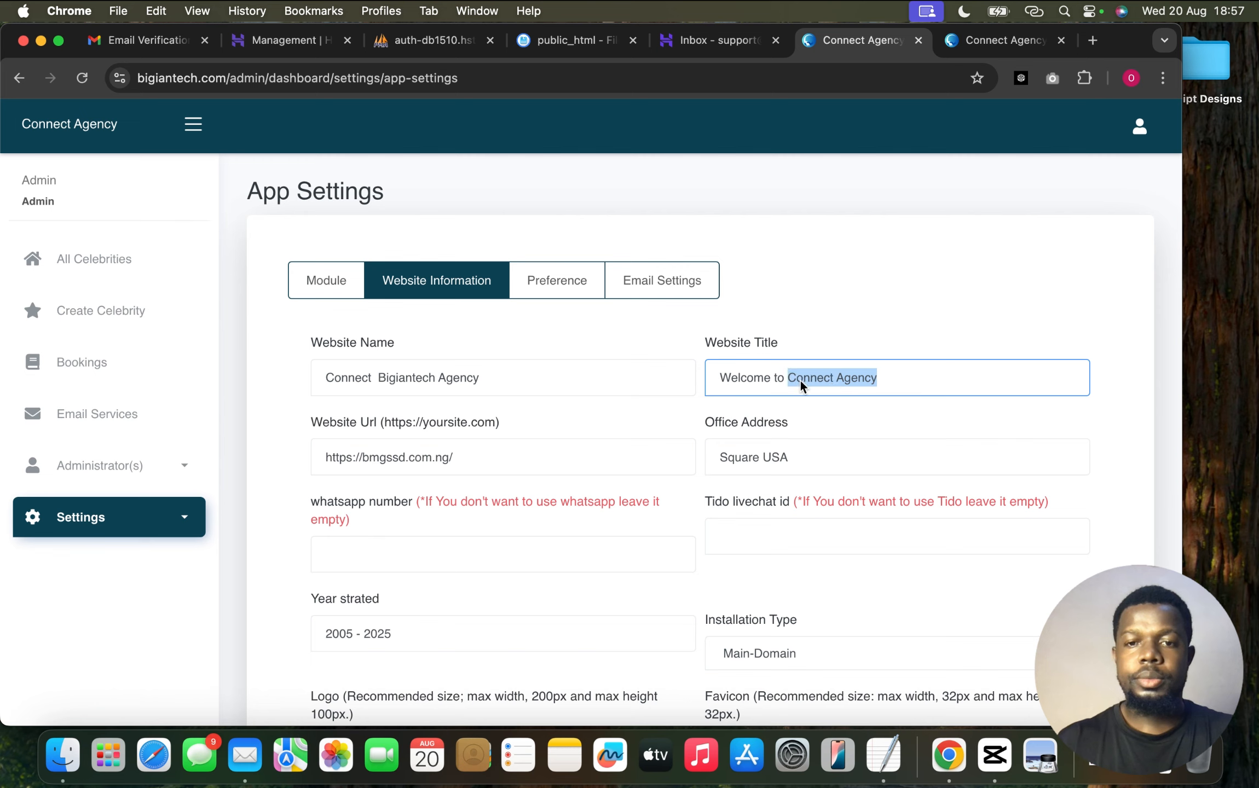
key("super+v")
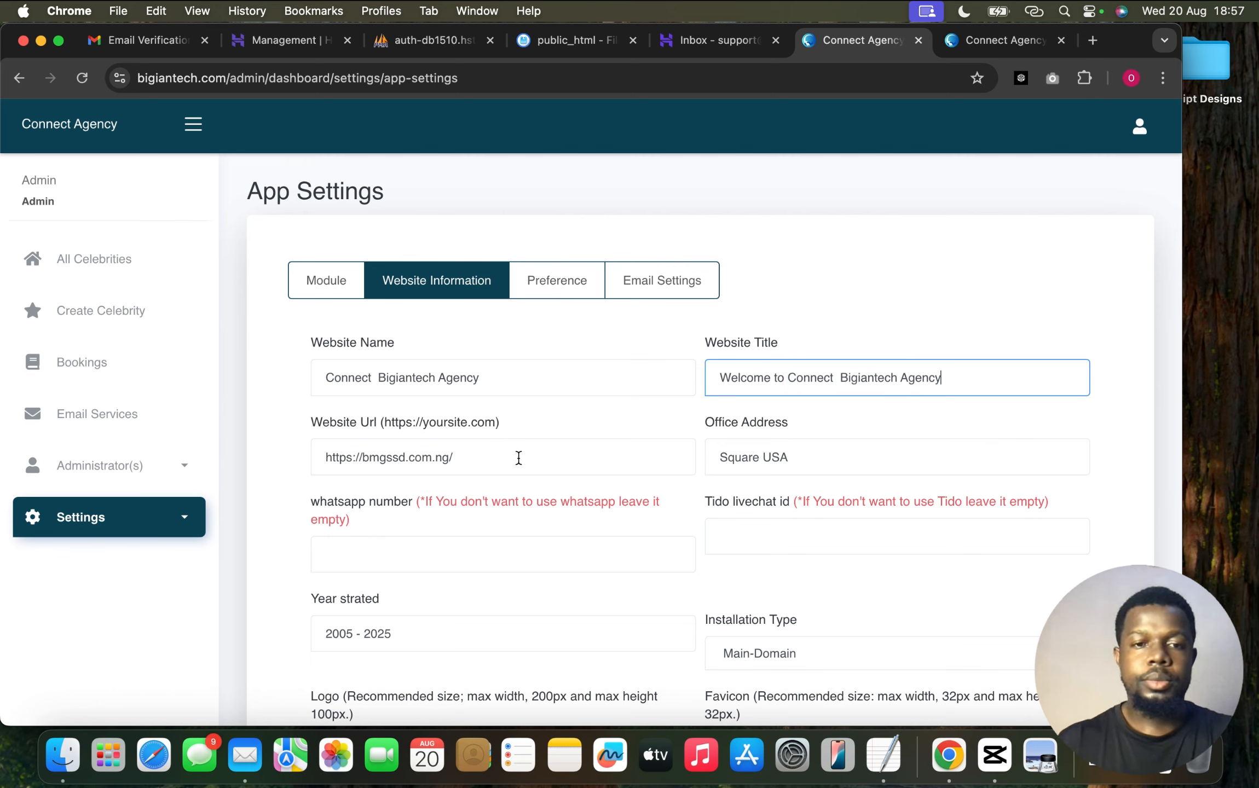
left_click_drag(229, 78, 138, 78)
key("super+c")
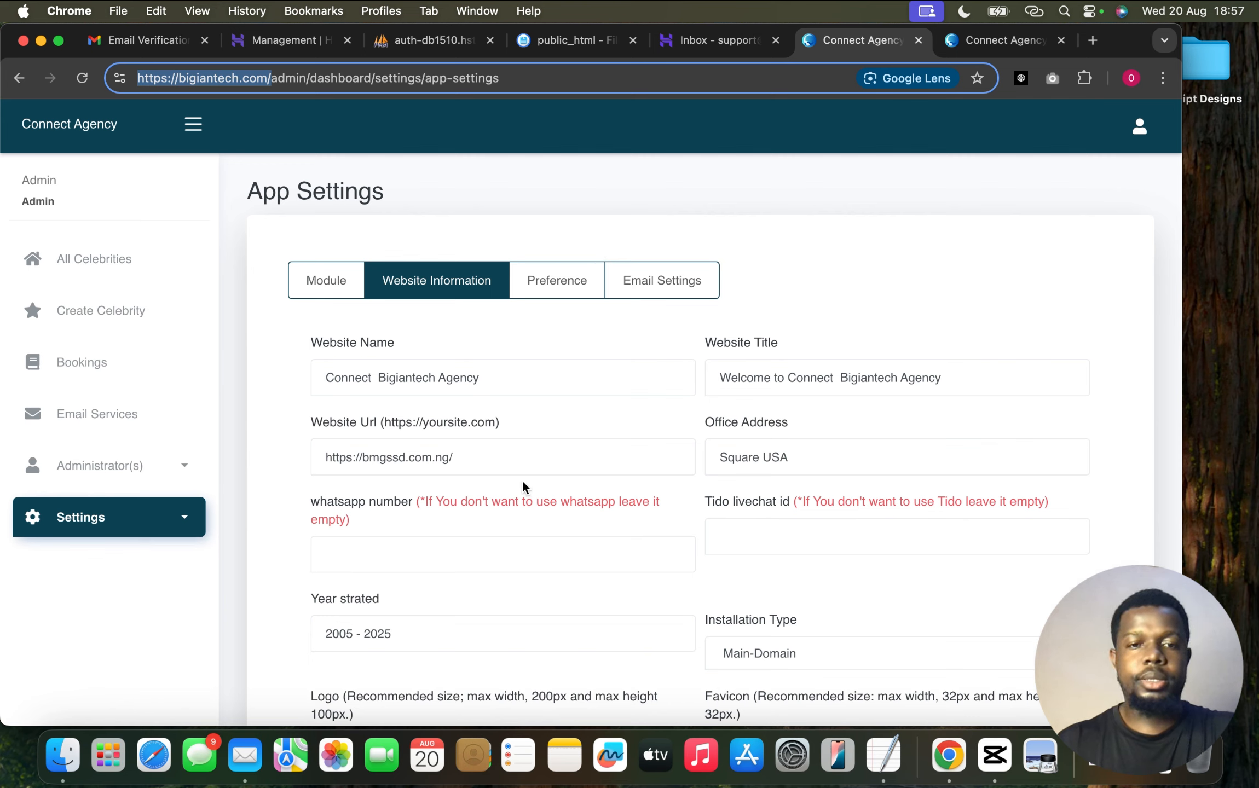
triple_click(524, 459)
key("super+v")
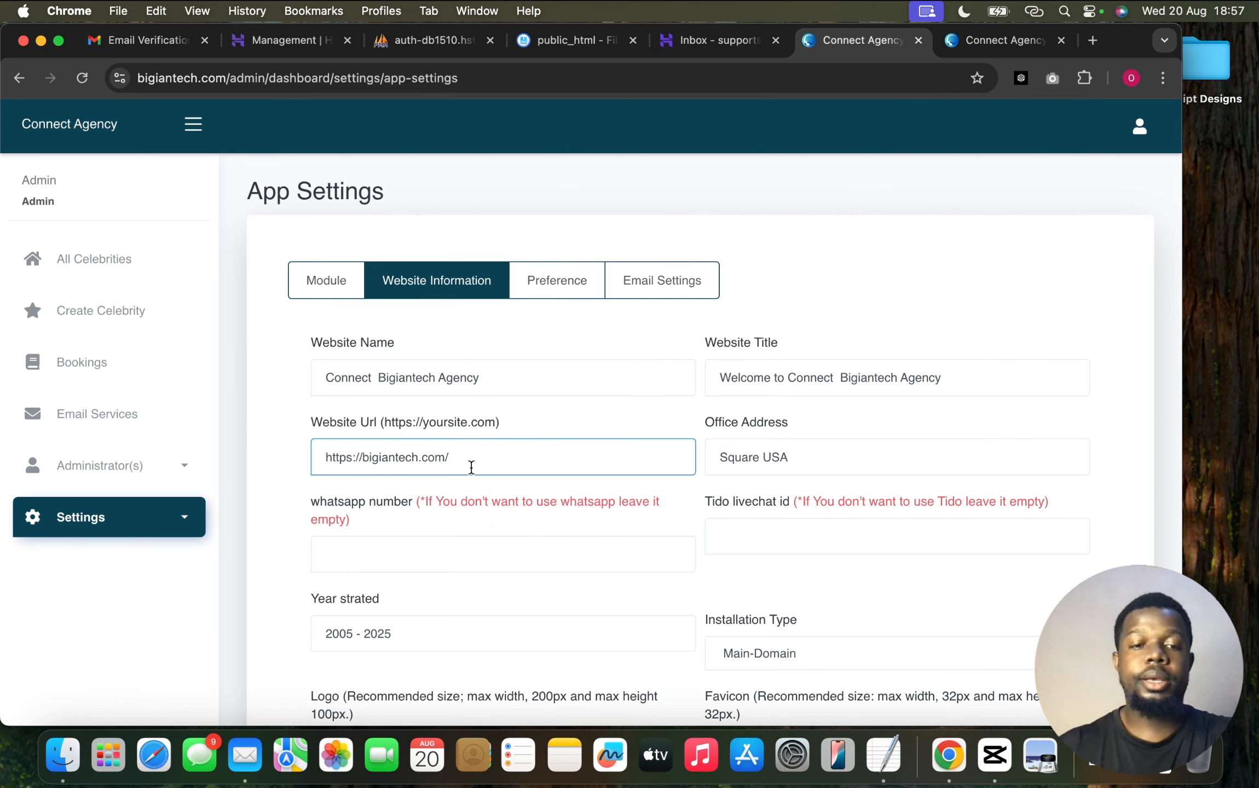
scroll(469, 572, "down", 4)
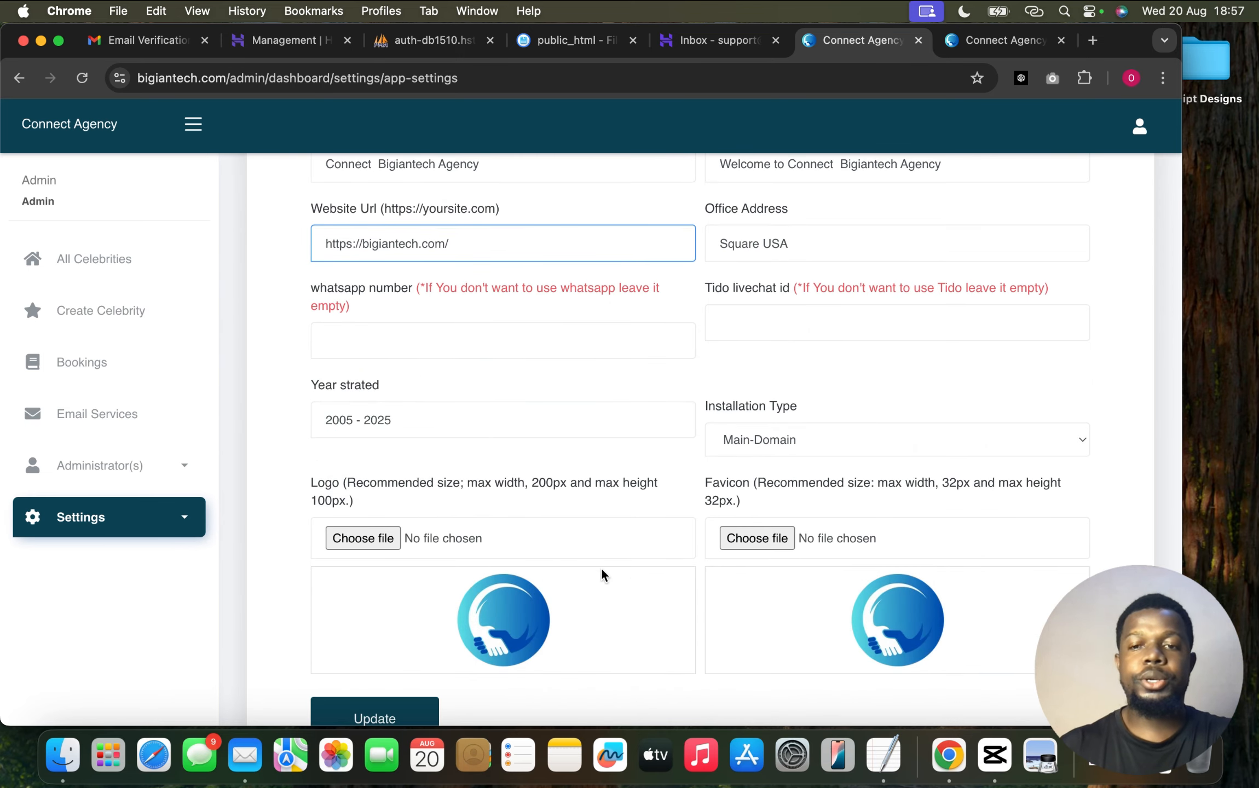
scroll(613, 575, "down", 5)
Save the website information, then replace the Preference contact email with the bigiantech.com support address and save
left_click(411, 575)
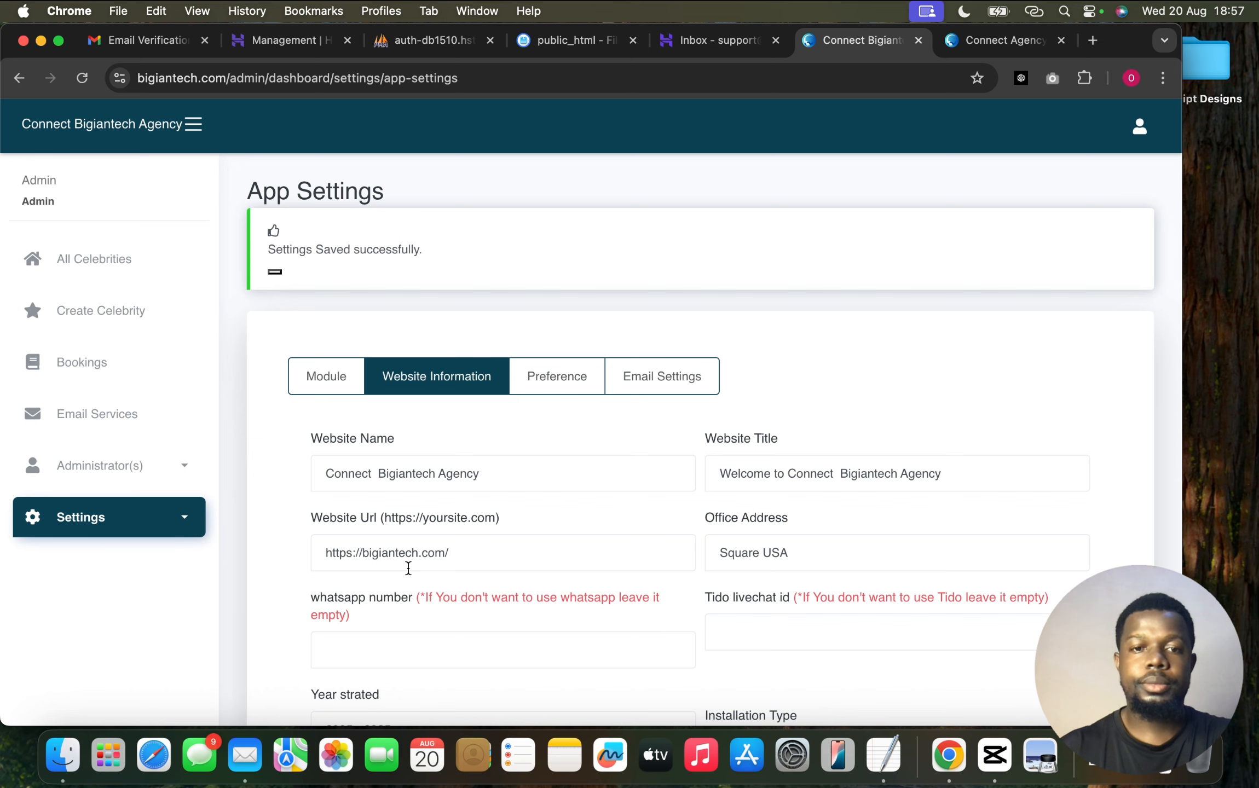
left_click(561, 378)
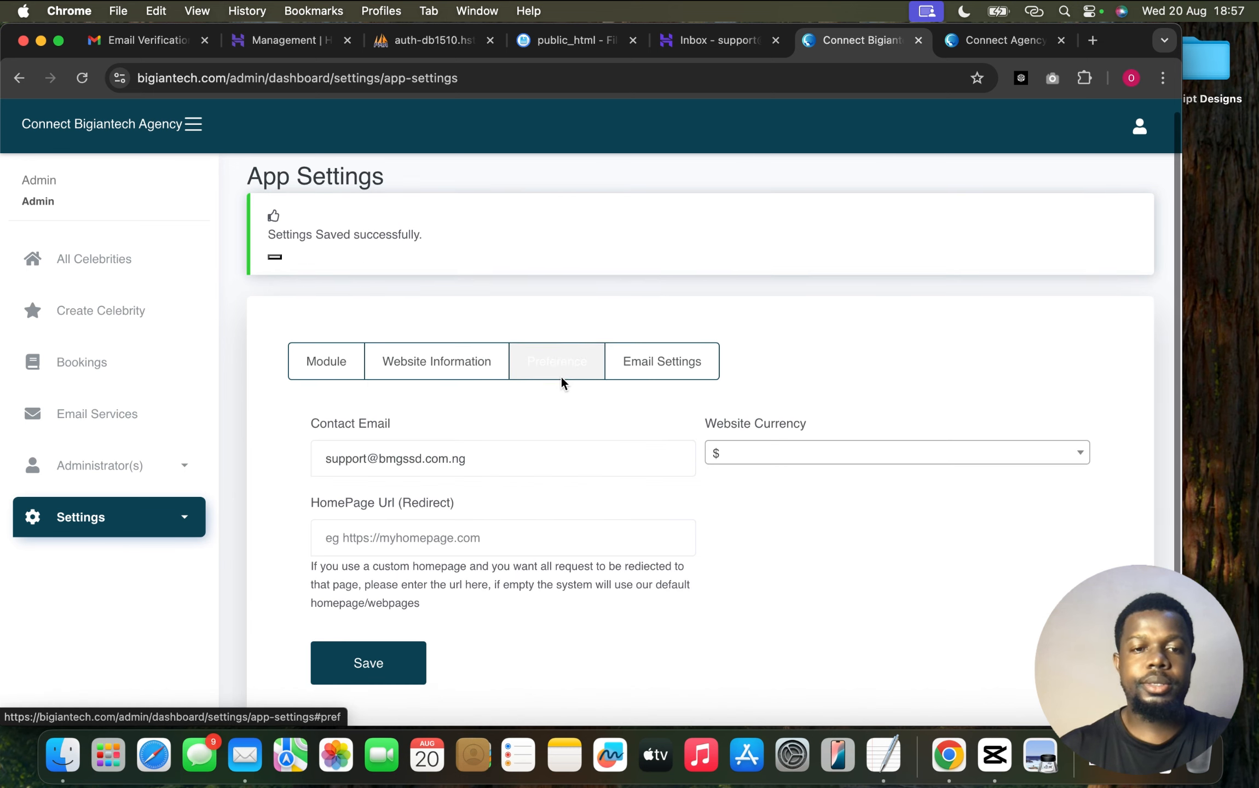
left_click(893, 758)
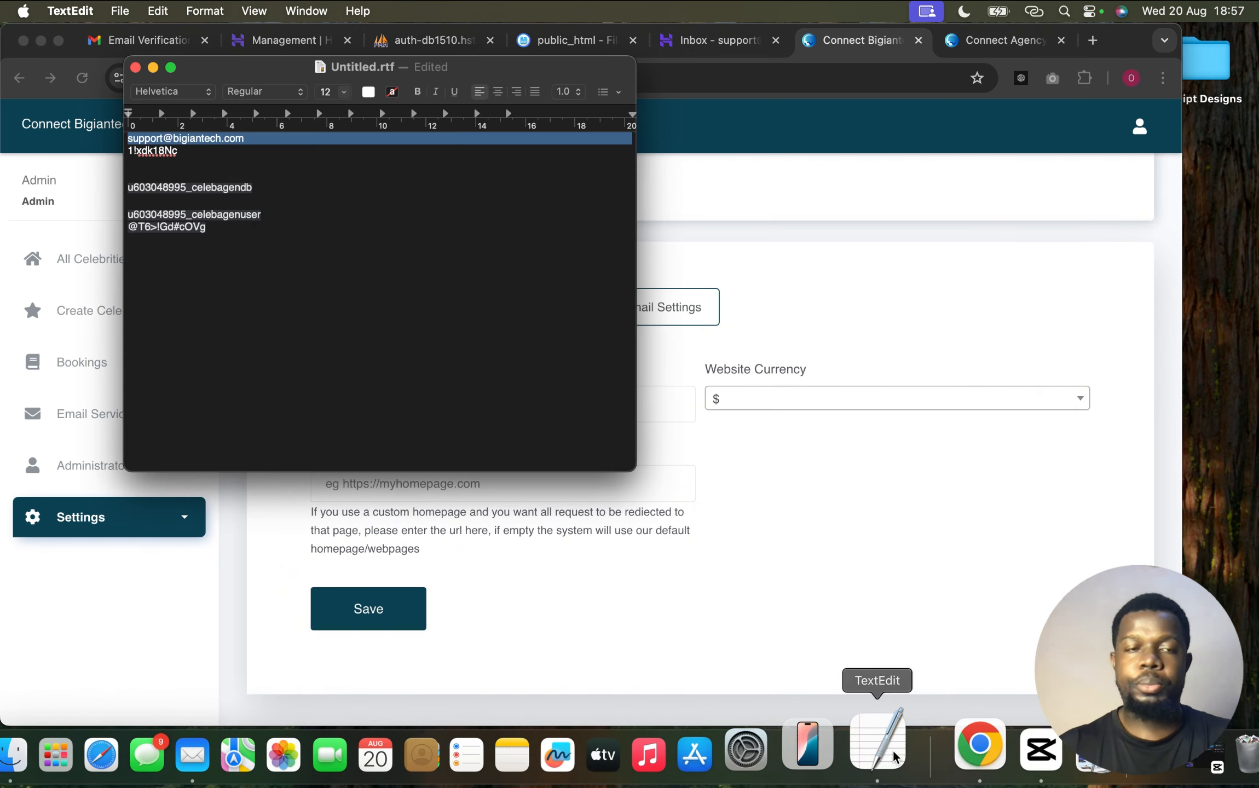
left_click(831, 474)
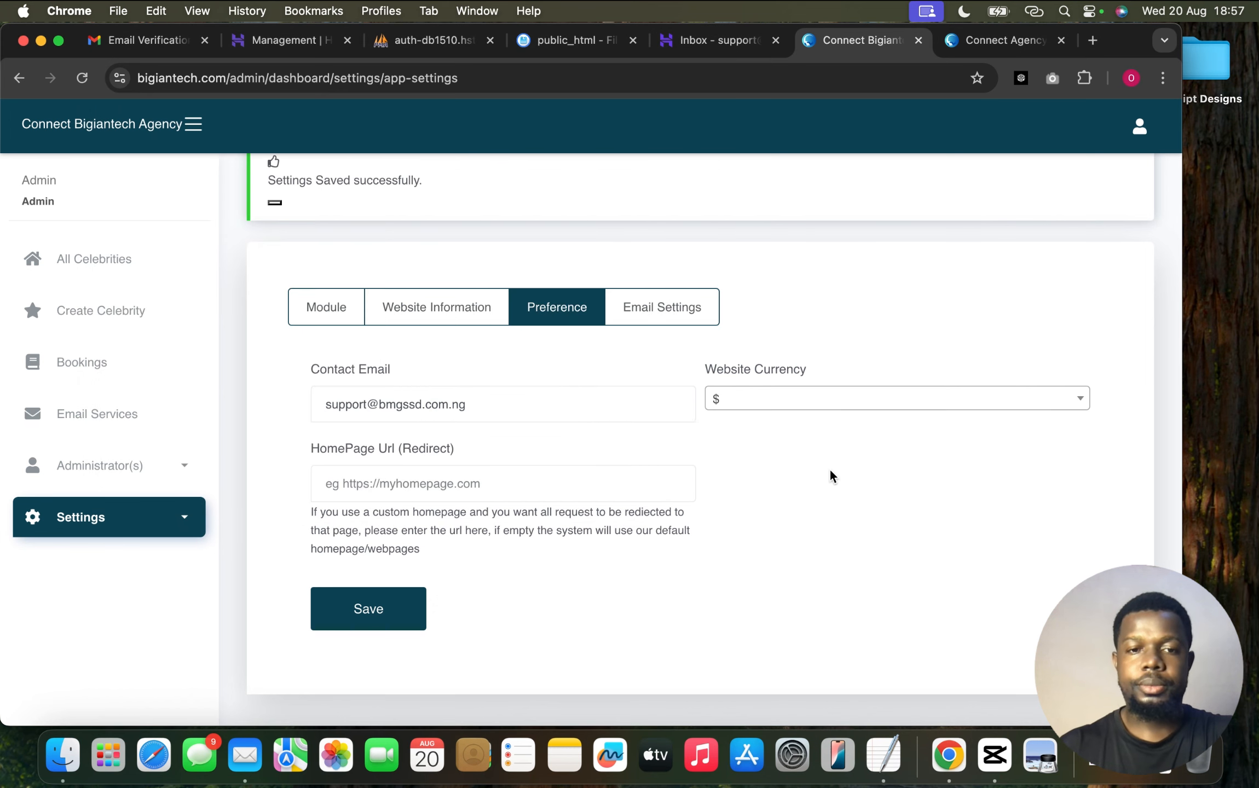
double_click(507, 406)
key("super+a")
key("super+v")
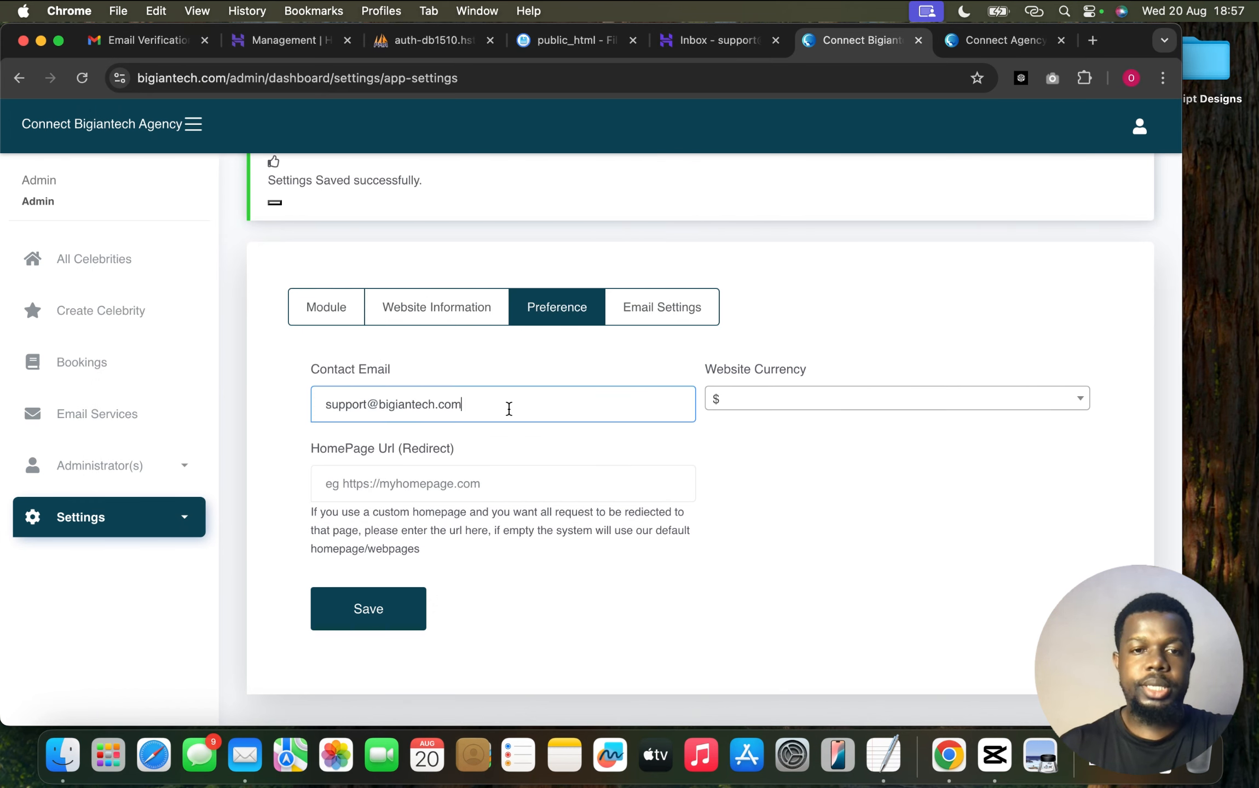
left_click(378, 610)
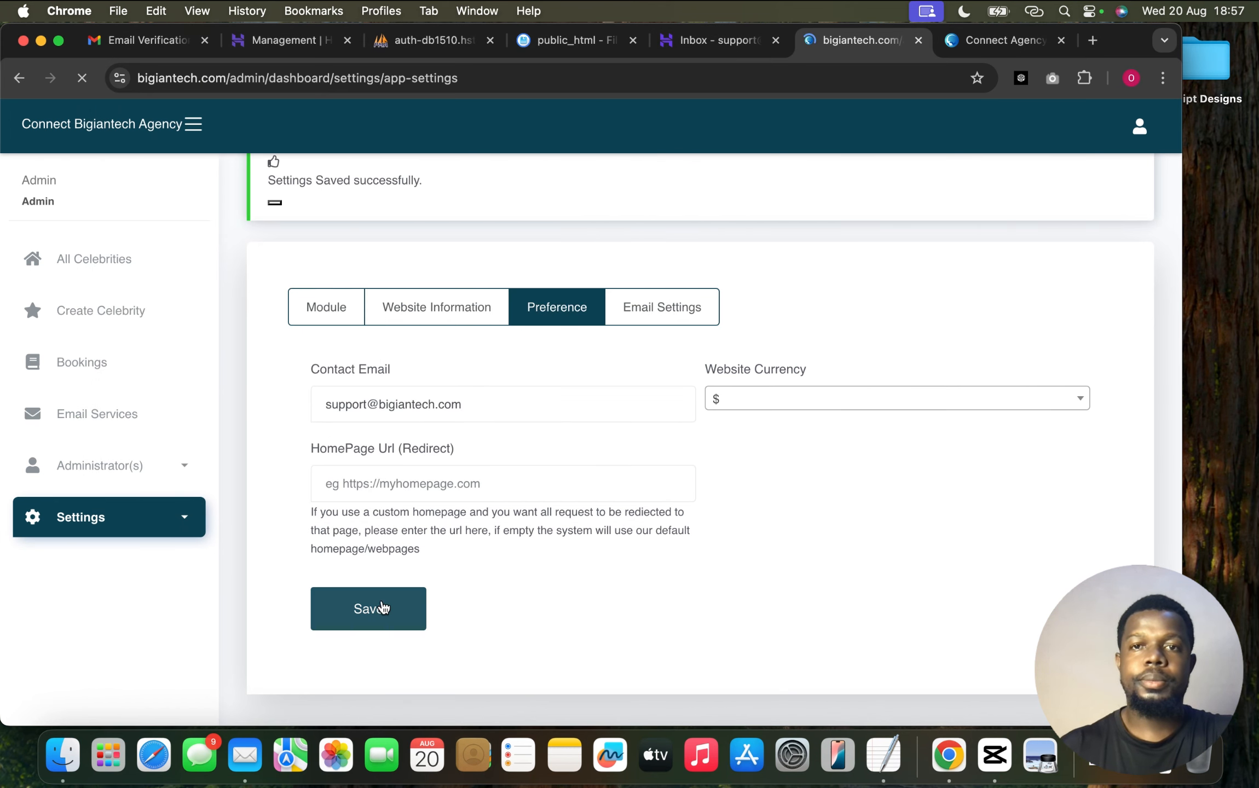
left_click(656, 378)
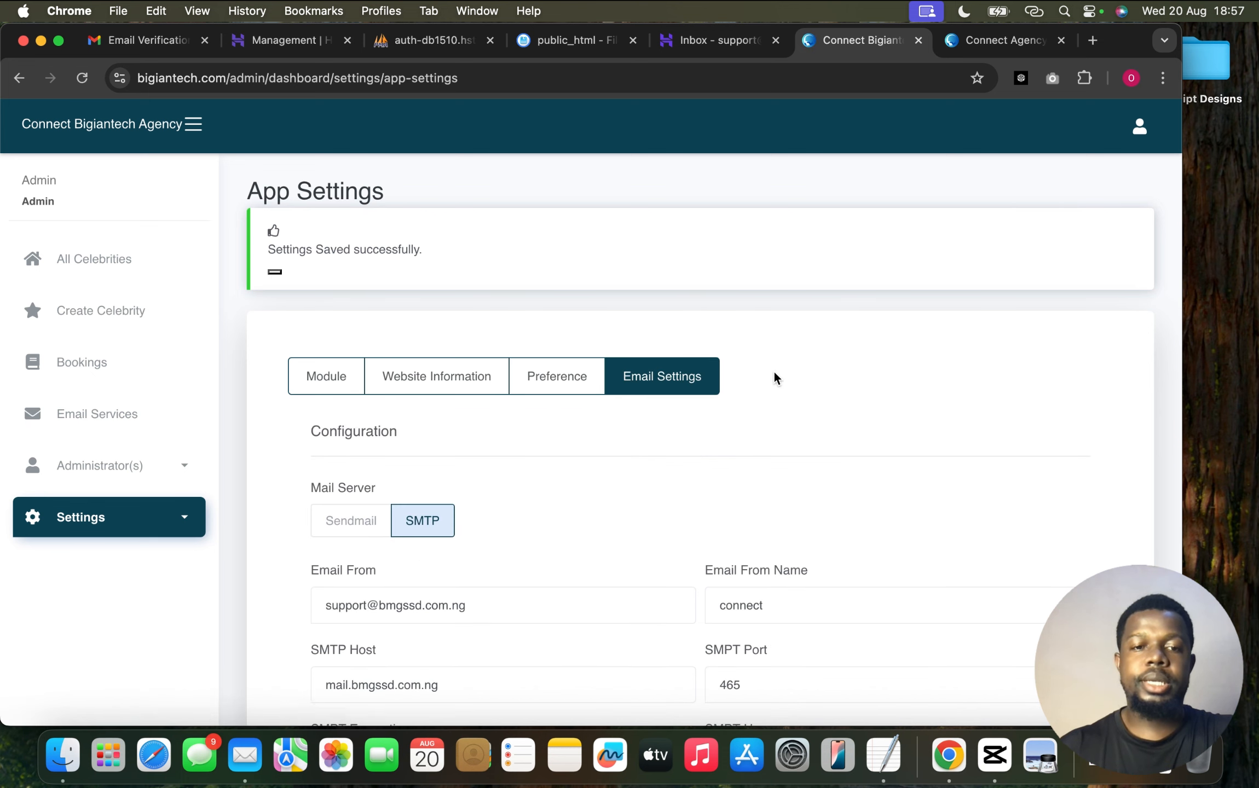
Set the sender address and SMTP username to the support address, and the SMTP host to smtp.hostinger.com
scroll(773, 375, "down", 5)
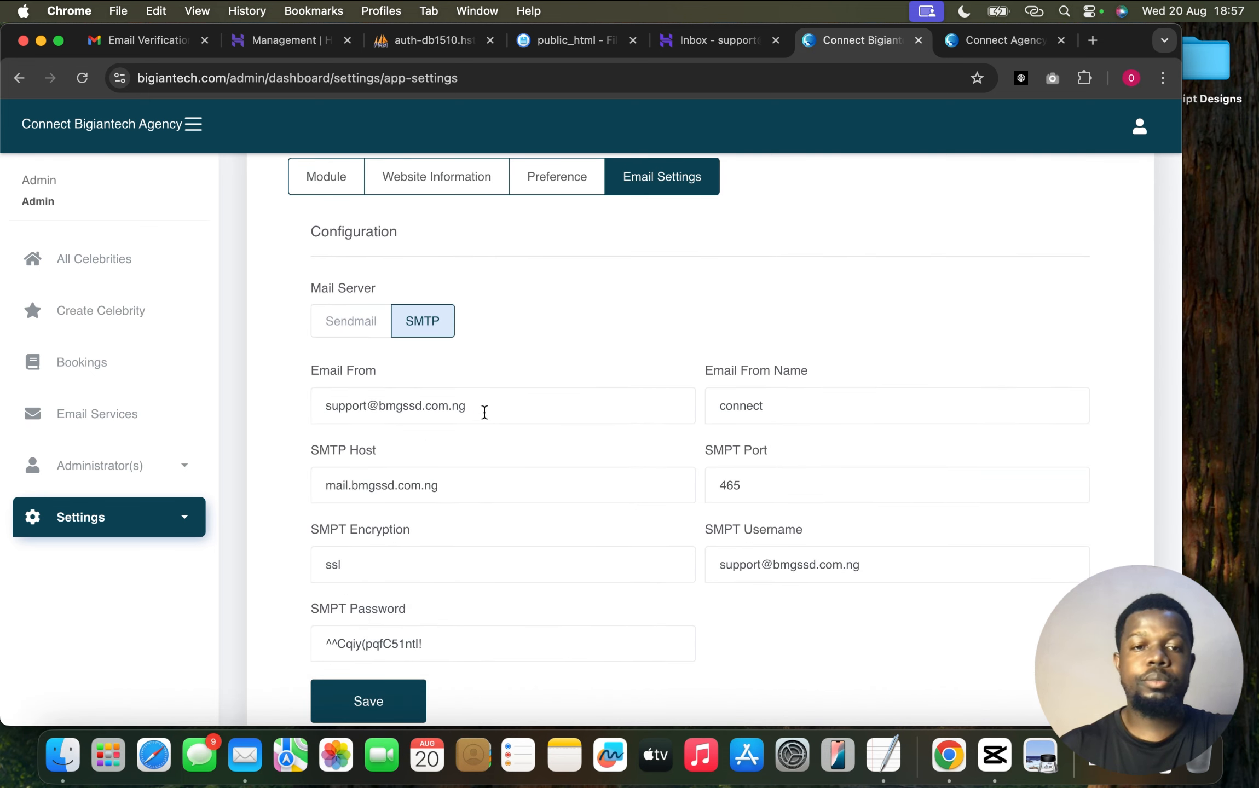
left_click_drag(475, 406, 326, 412)
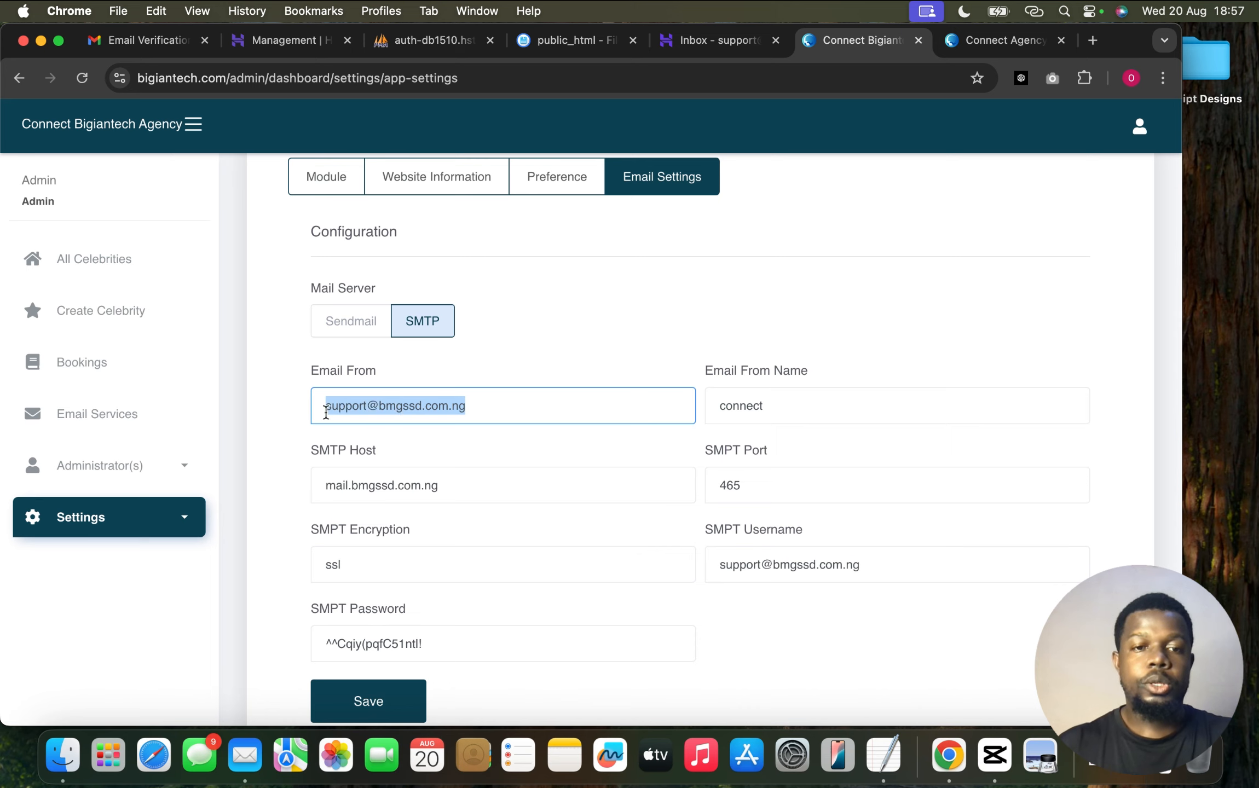
key("super+v")
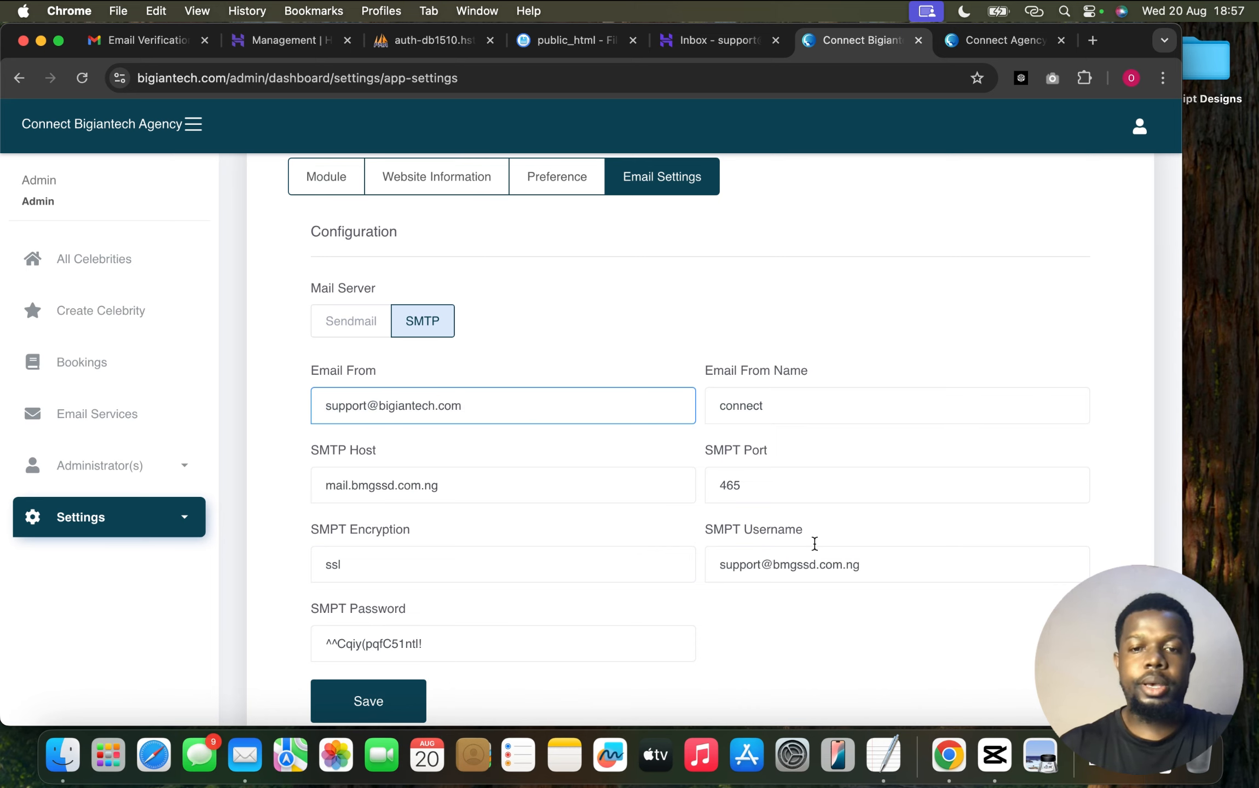
left_click_drag(875, 559, 702, 565)
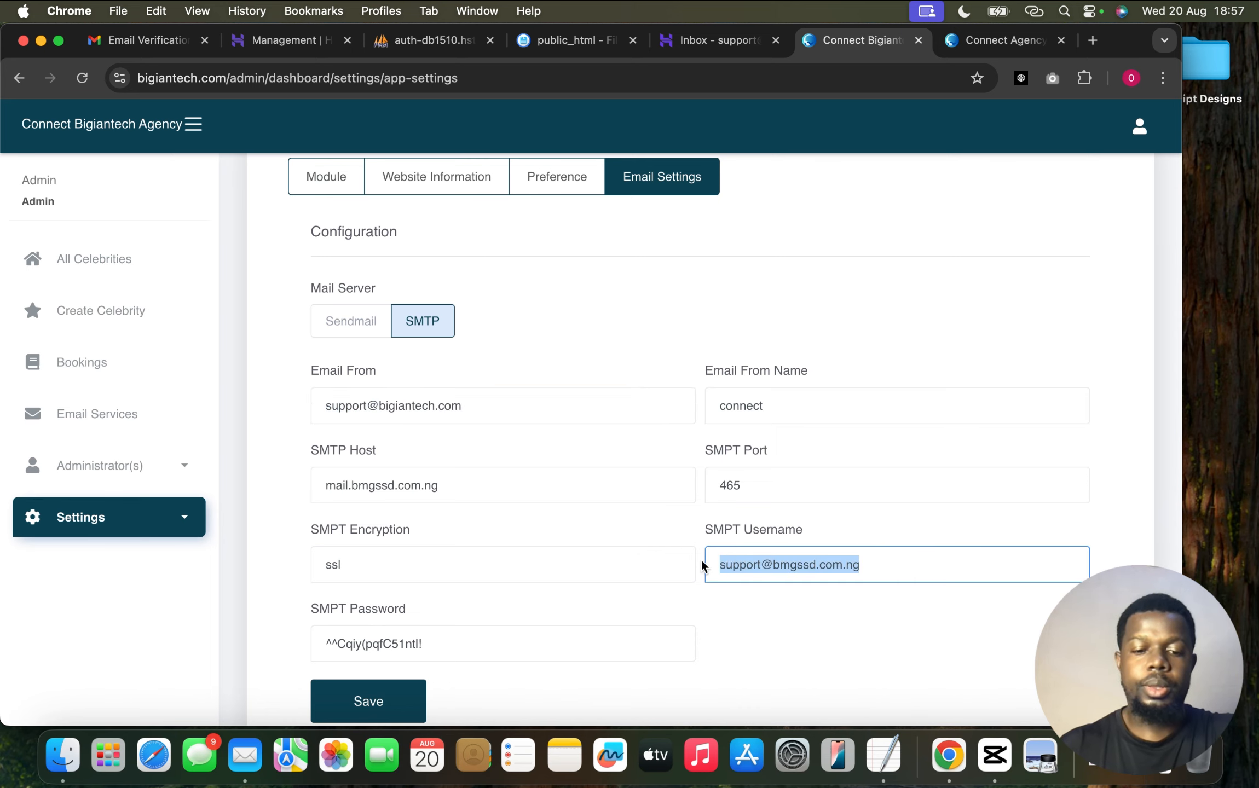
key("super+v")
scroll(703, 564, "down", 3)
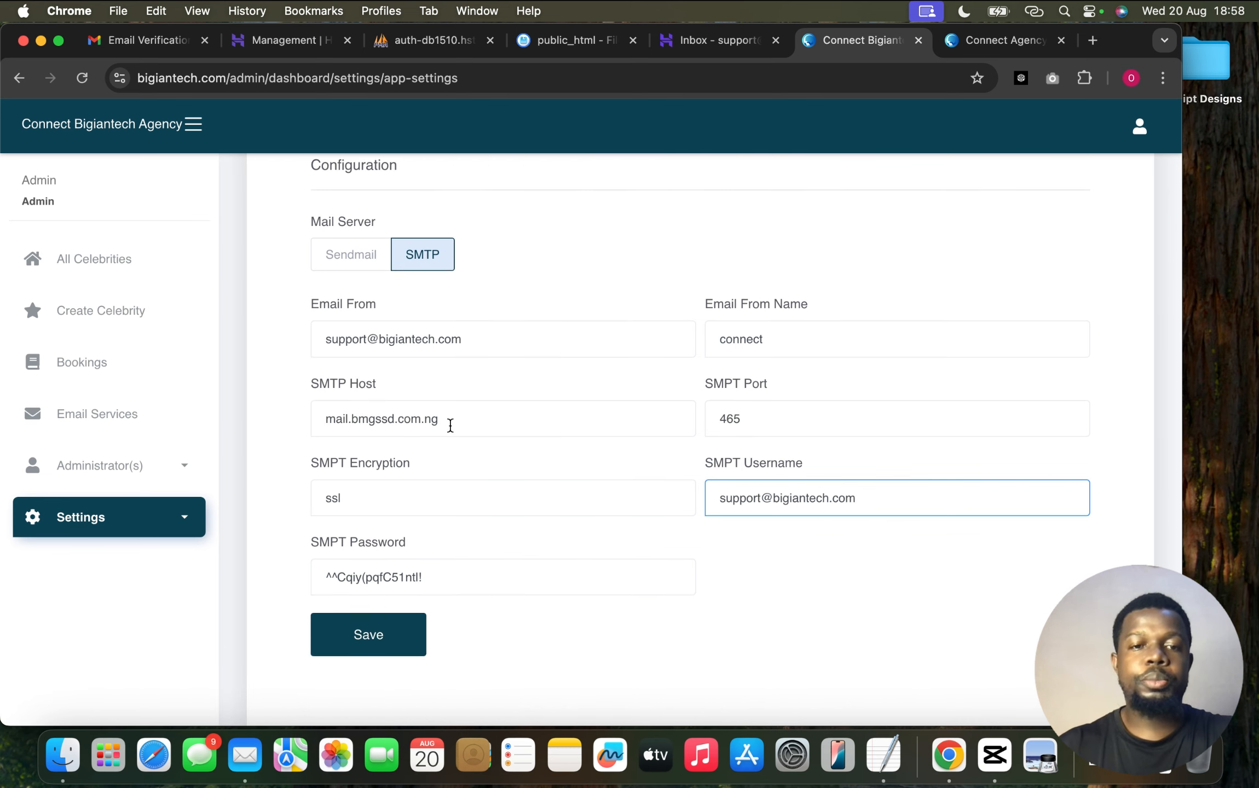
left_click_drag(450, 426, 318, 425)
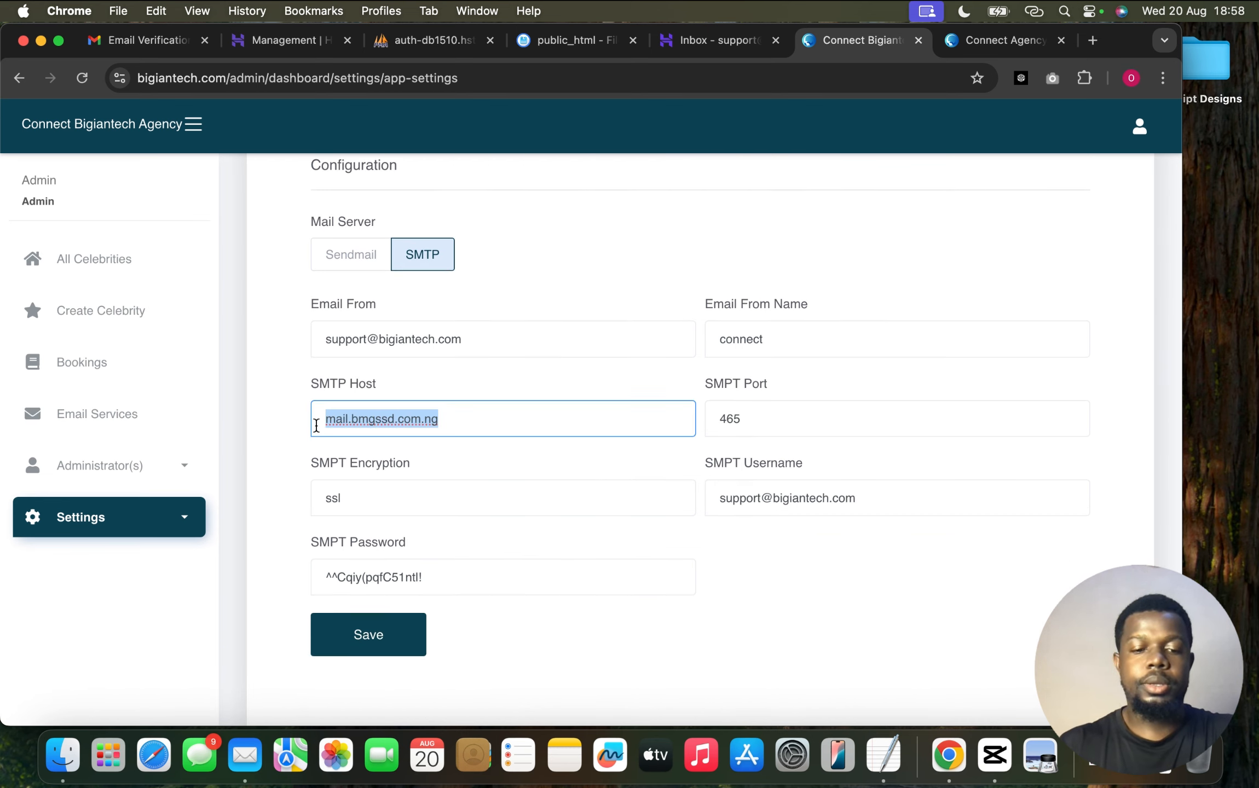
type("smtp.hostinger.com")
left_click(468, 474)
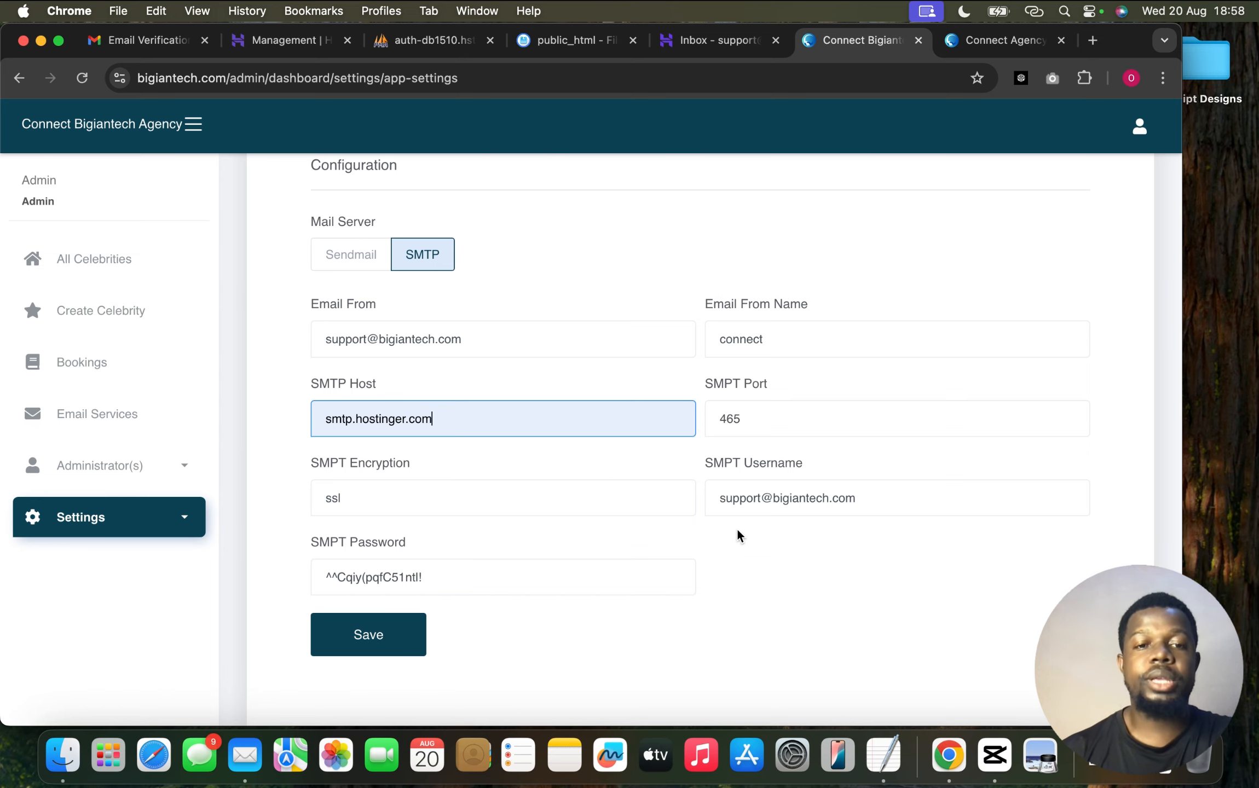
Replace the SMTP password with the mailbox password from the notes and save the email settings
left_click(867, 736)
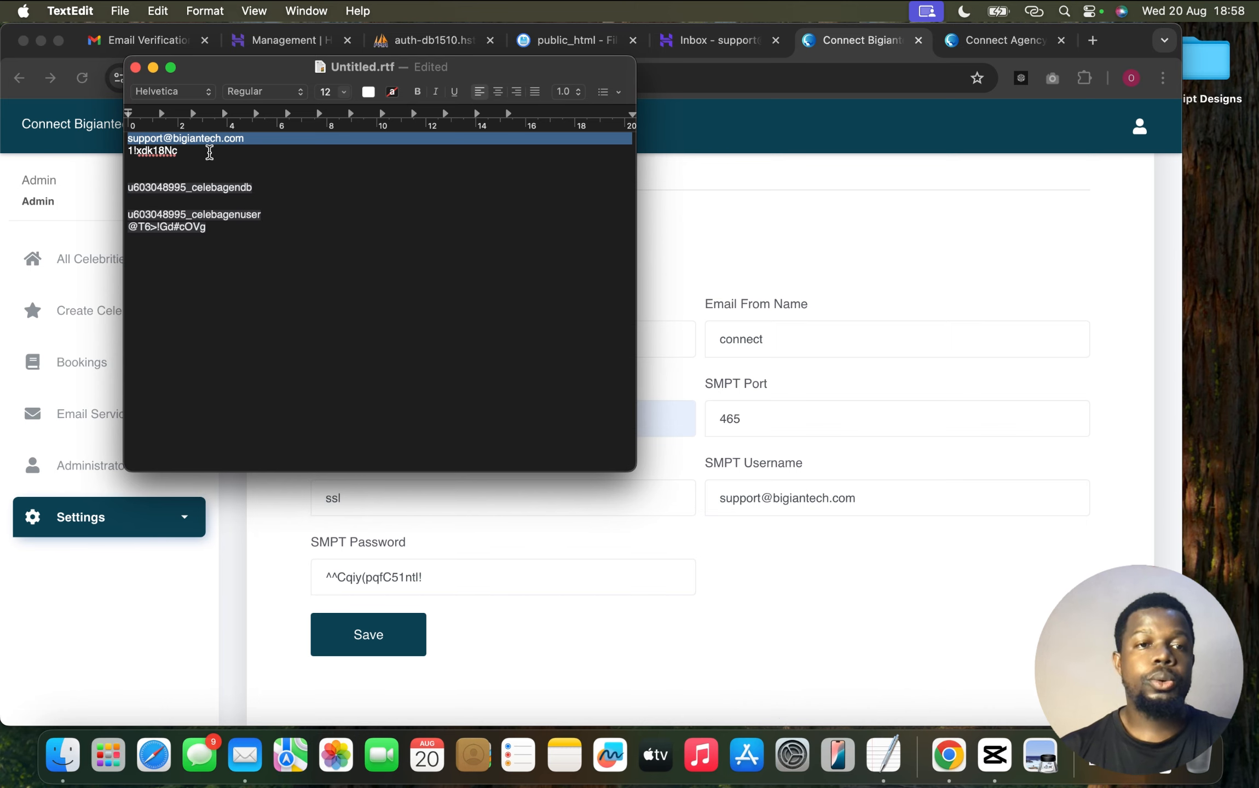
double_click(200, 148)
left_click_drag(200, 149, 120, 154)
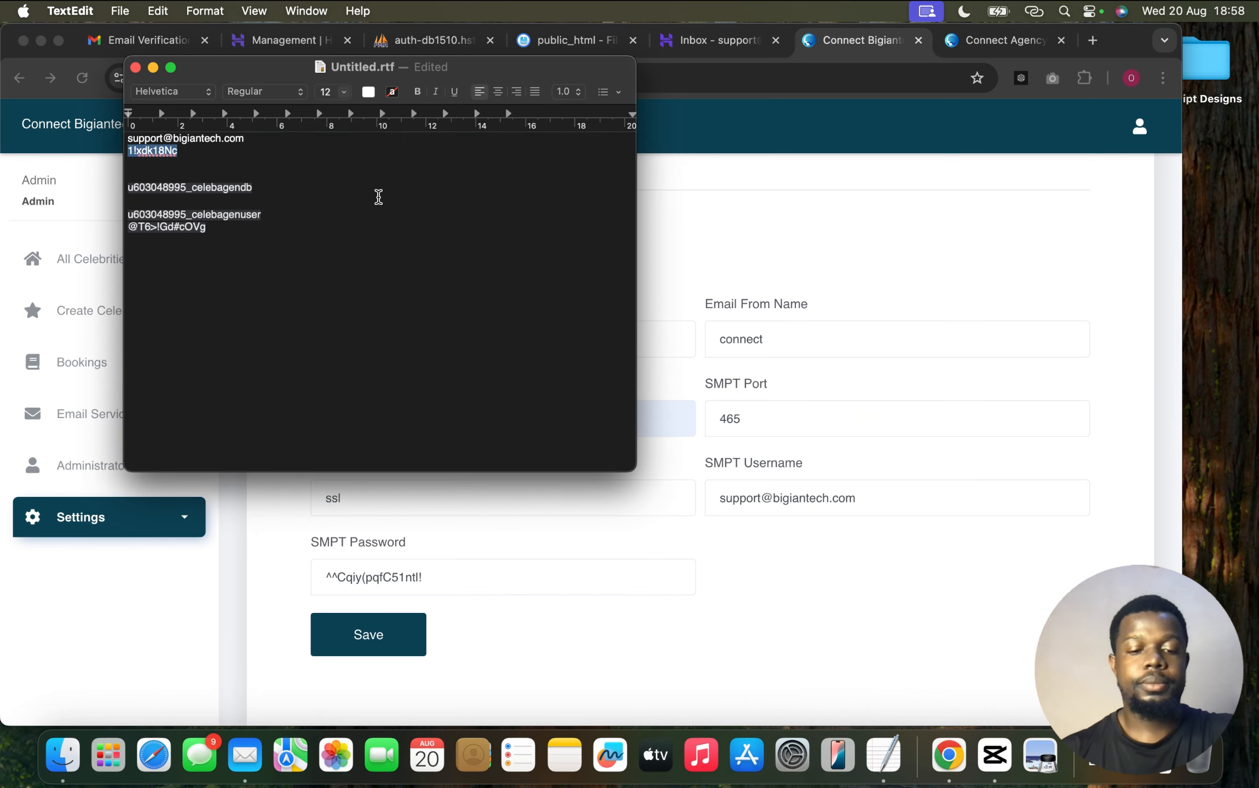
key("super+c")
key("super+Tab")
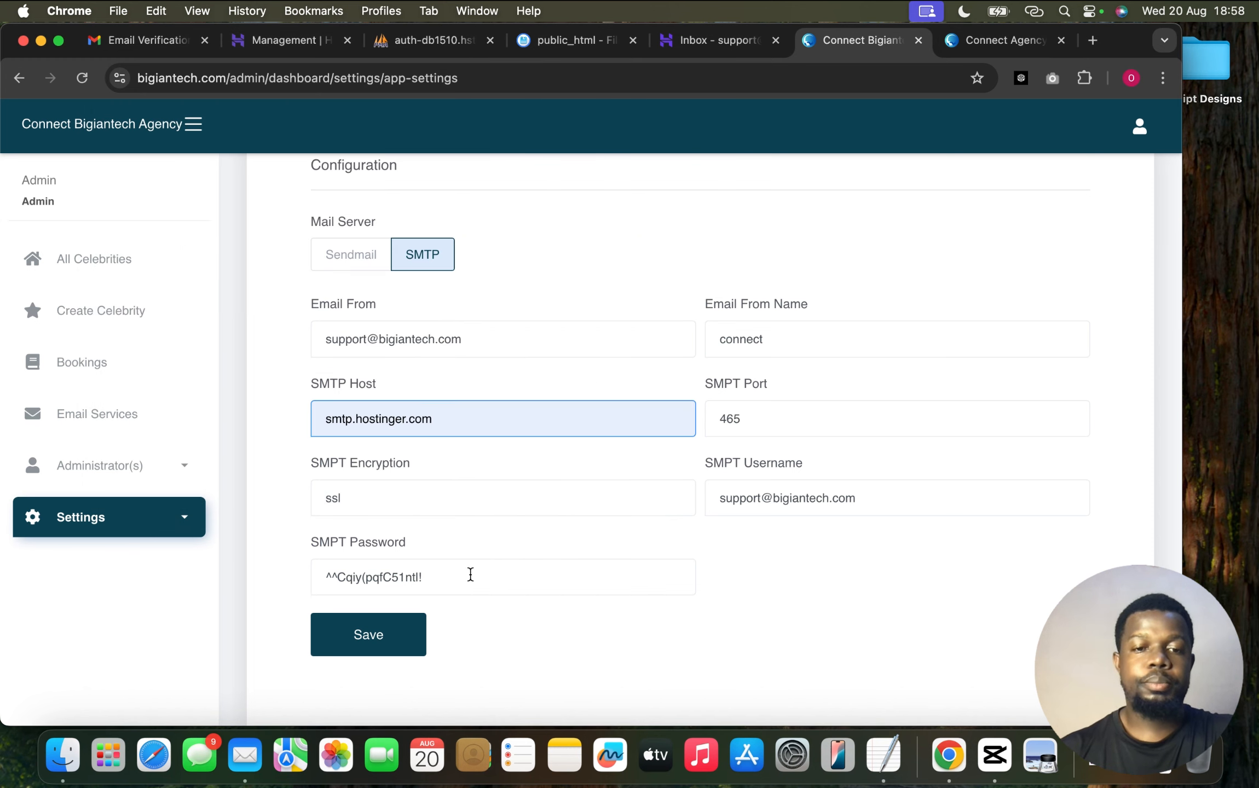
triple_click(470, 574)
key("super+v")
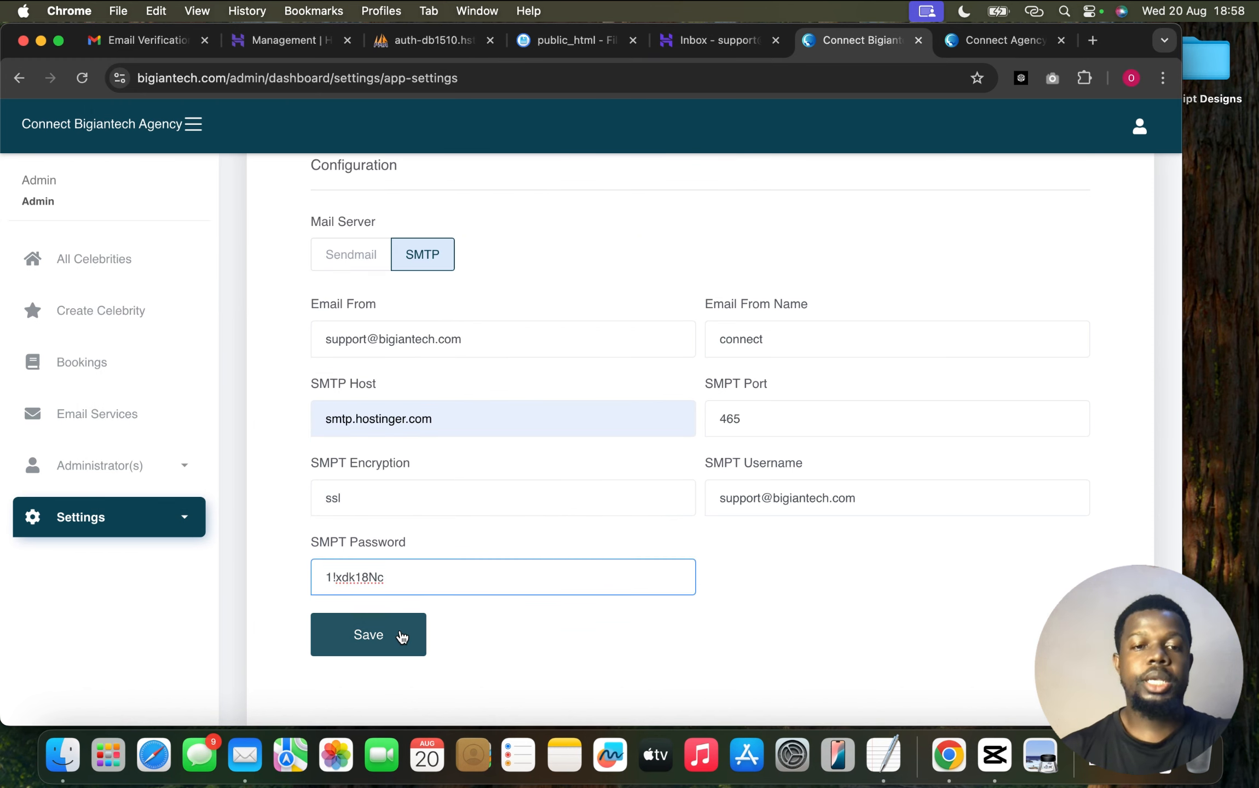
left_click(401, 636)
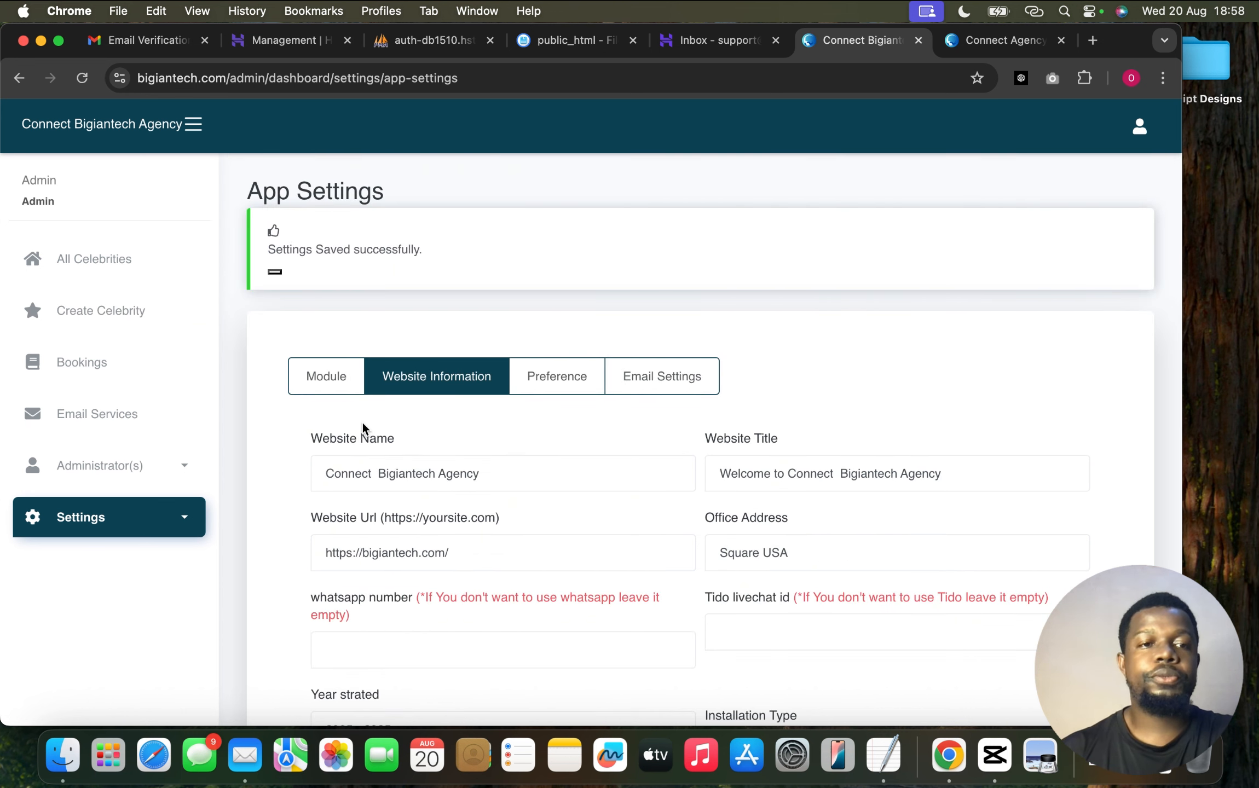
Start a new celebrity with a saved name, occupation Dancer, $1000 booking fee and years active 2018 - Present
left_click(122, 311)
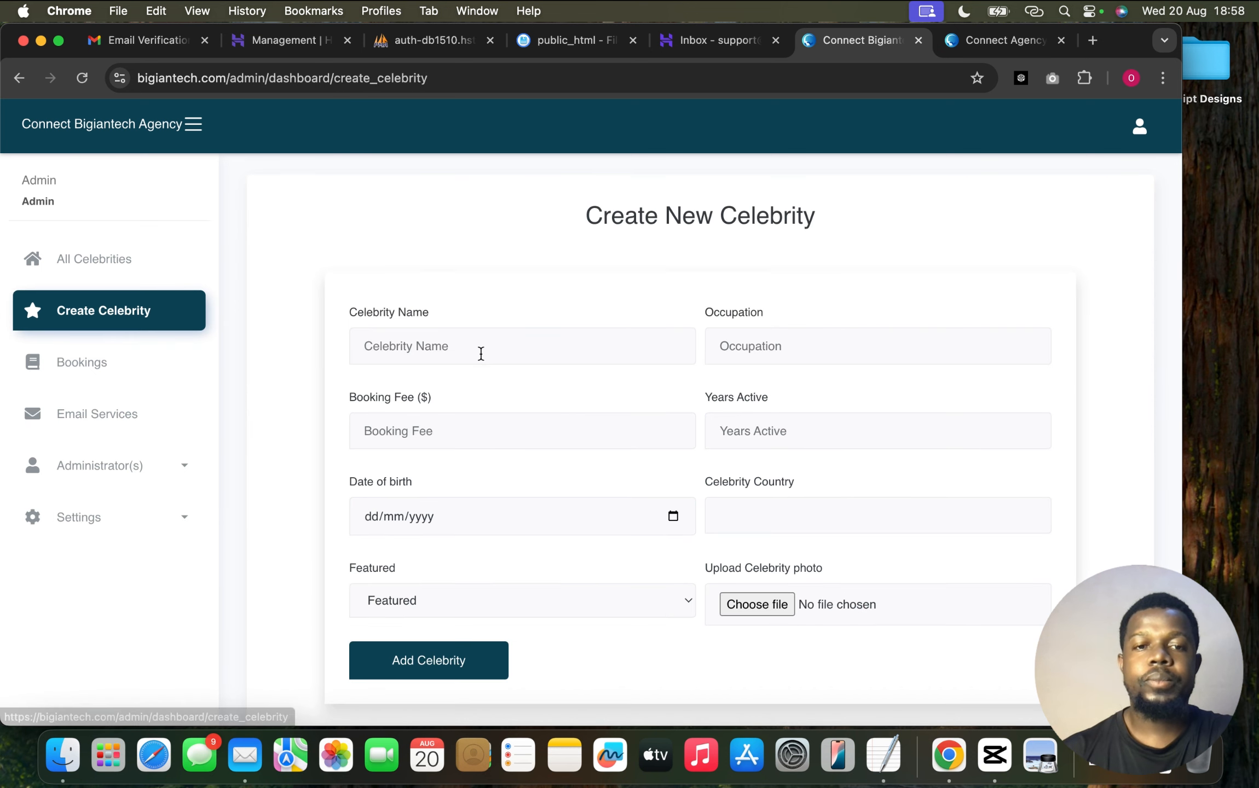
left_click(447, 347)
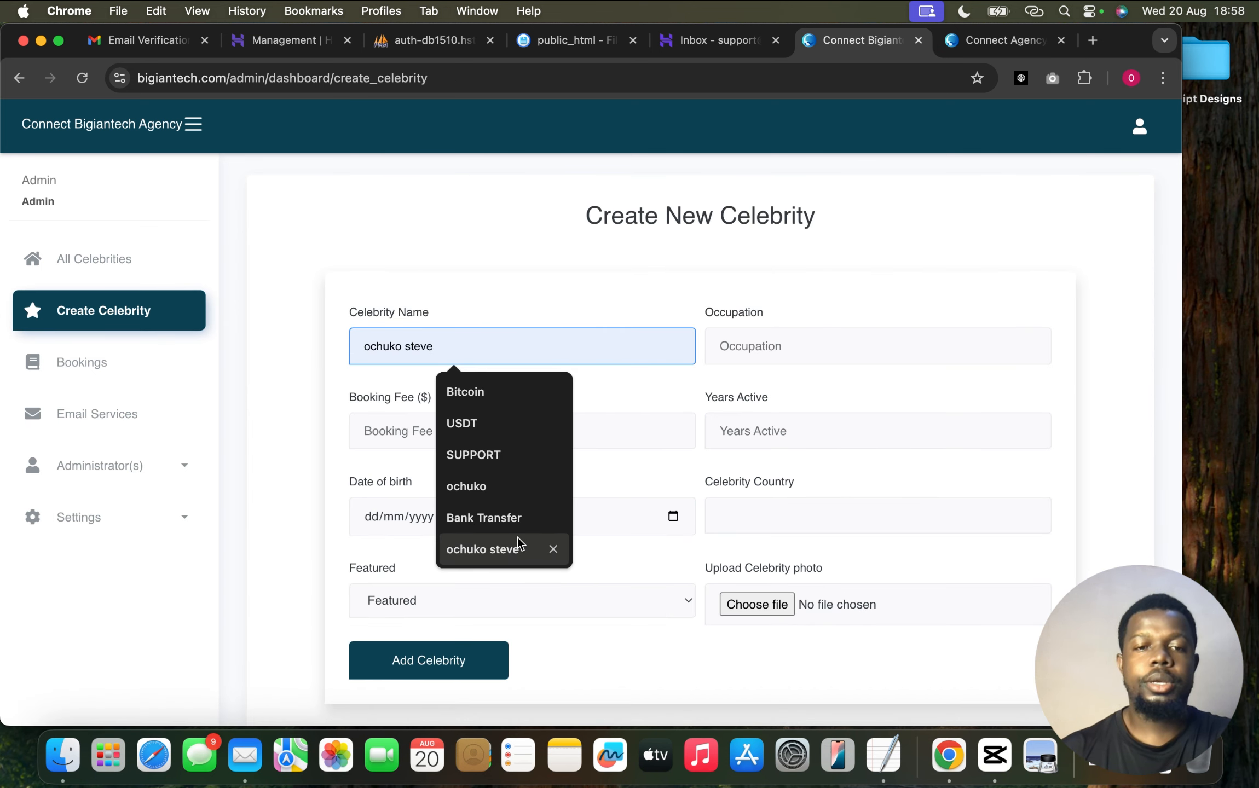
left_click(503, 549)
left_click(807, 346)
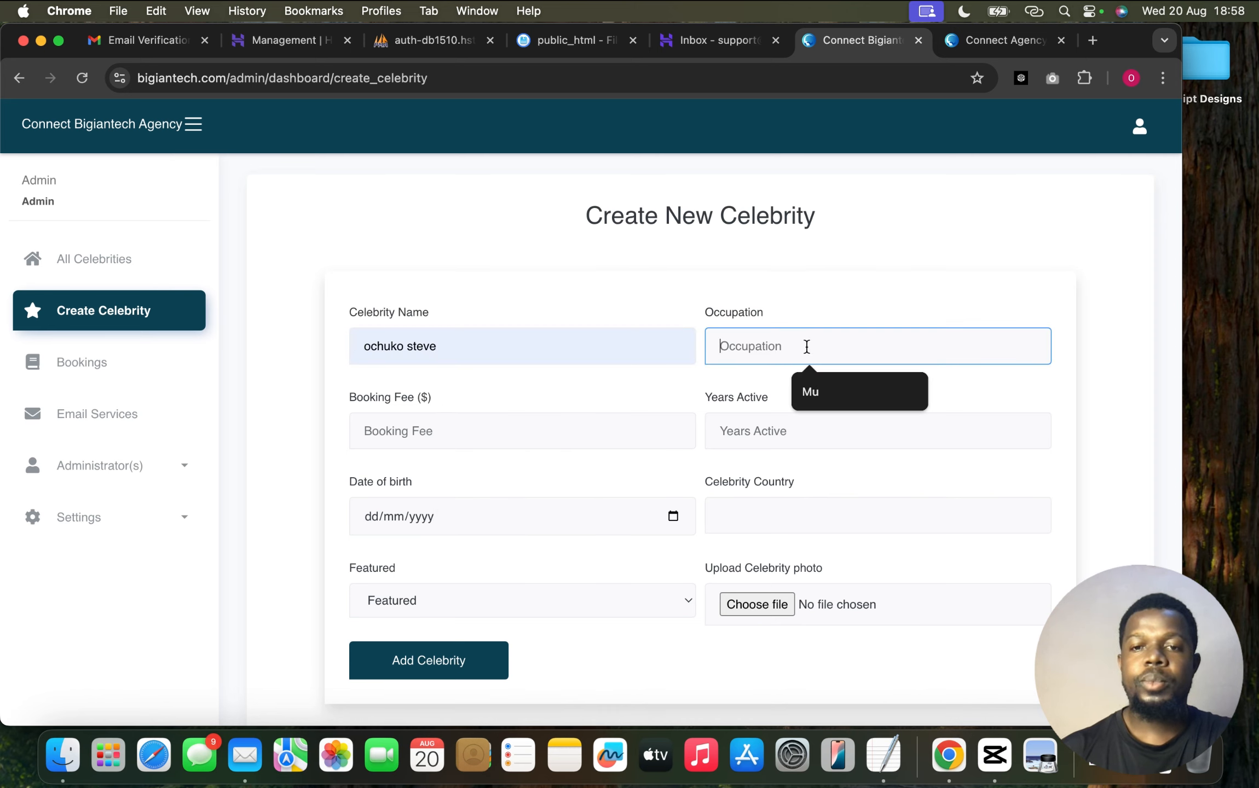
type("Dancer")
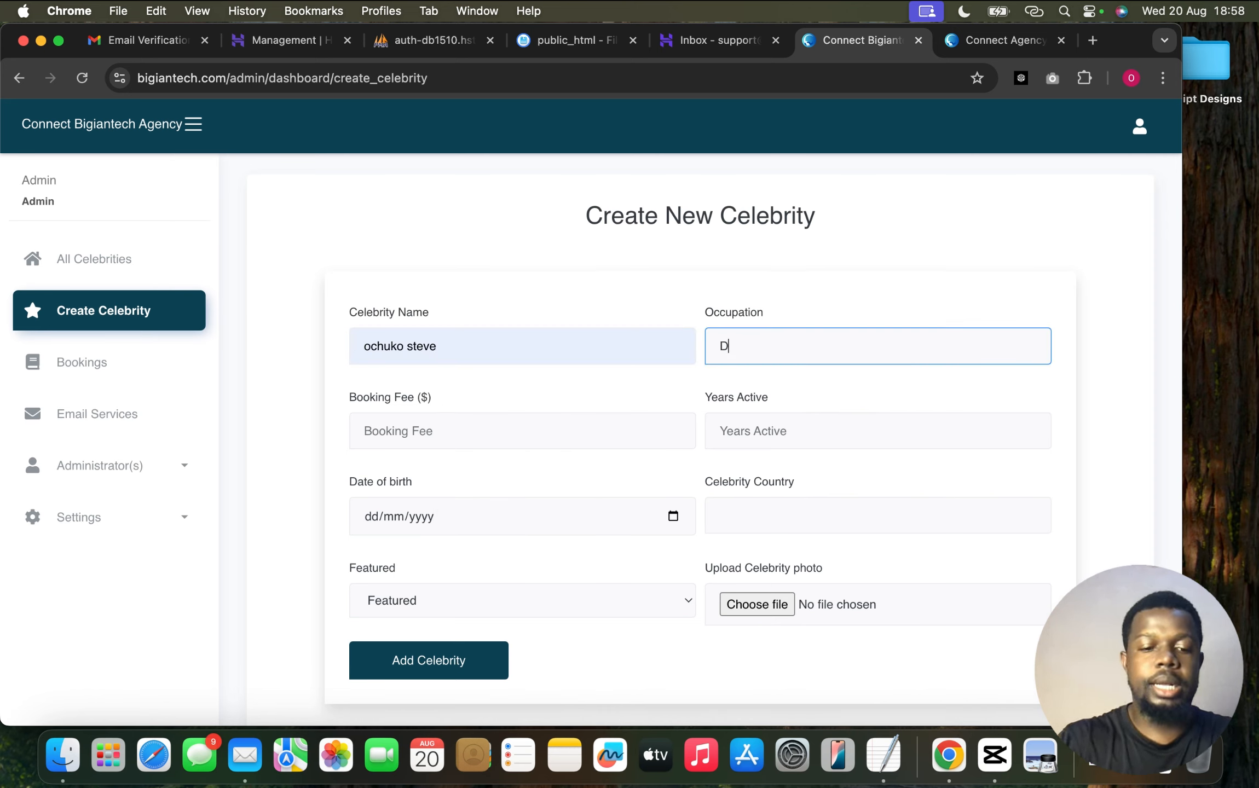
left_click(529, 430)
left_click(463, 477)
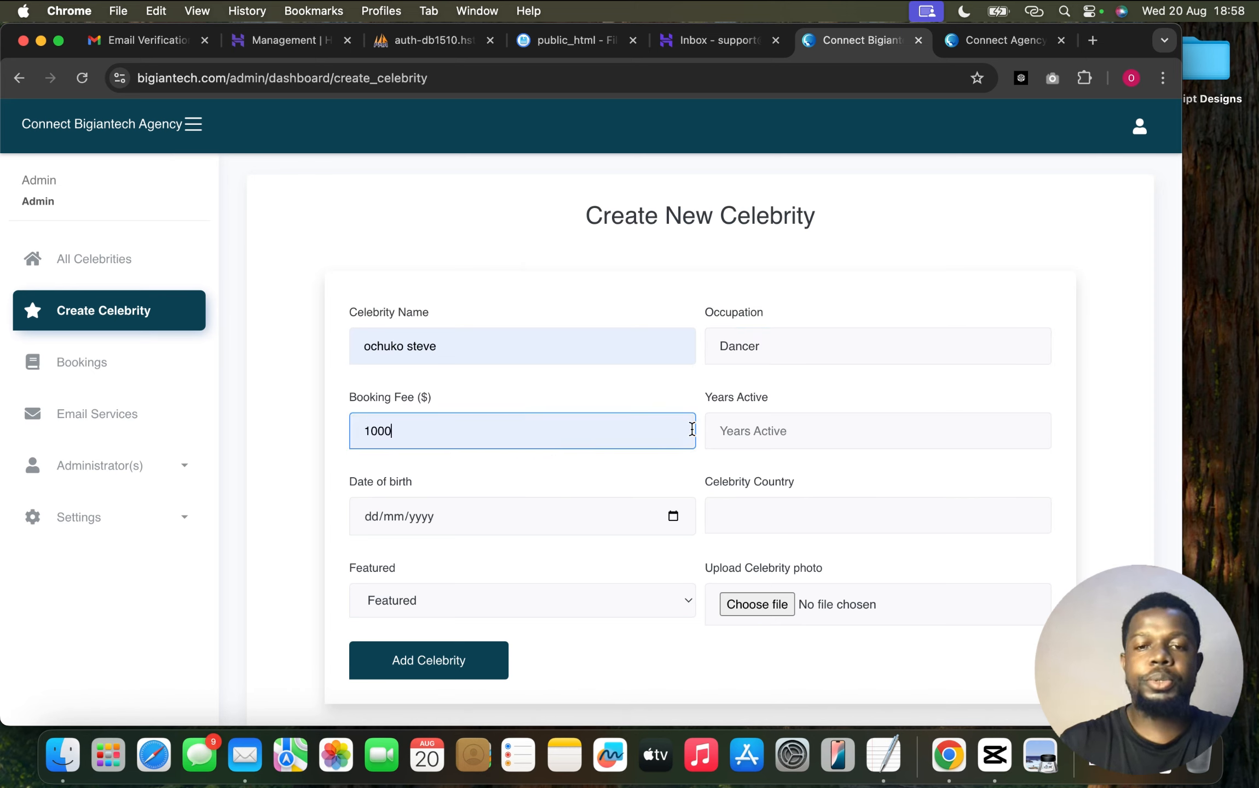
left_click(767, 435)
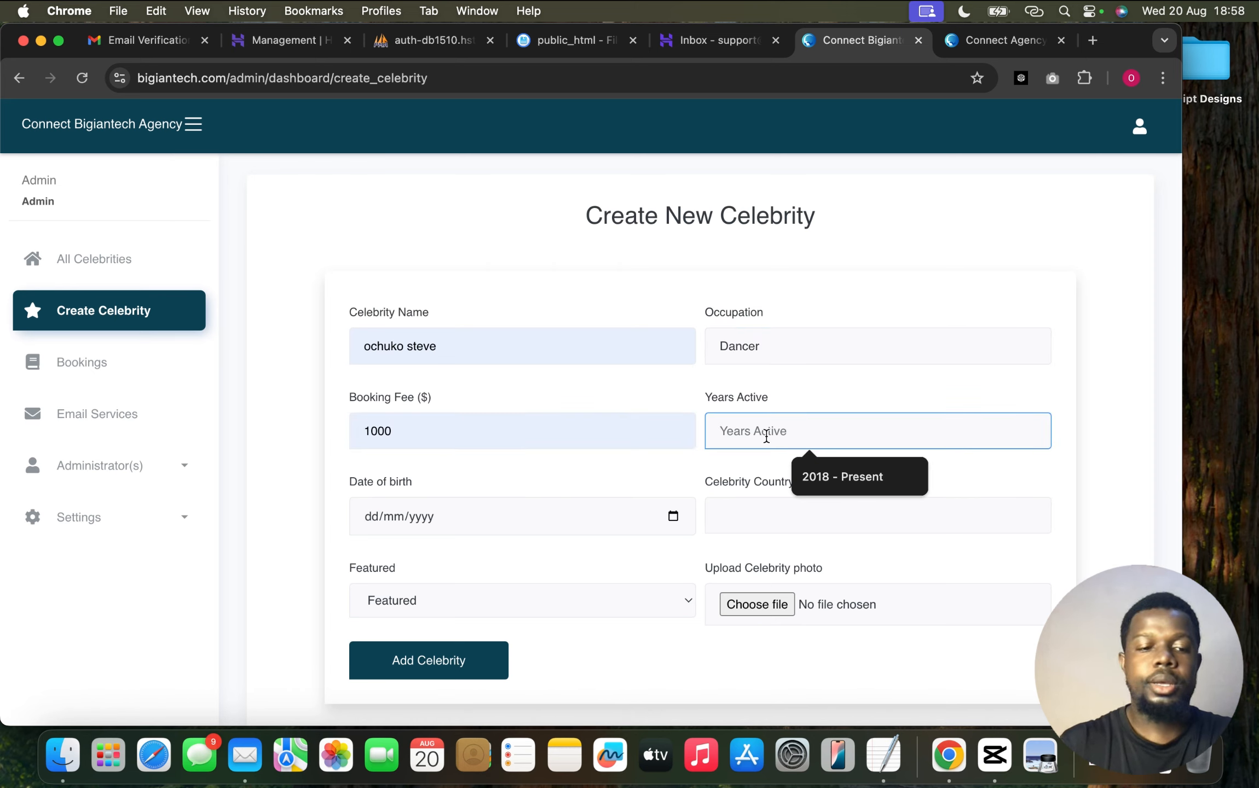
left_click(831, 472)
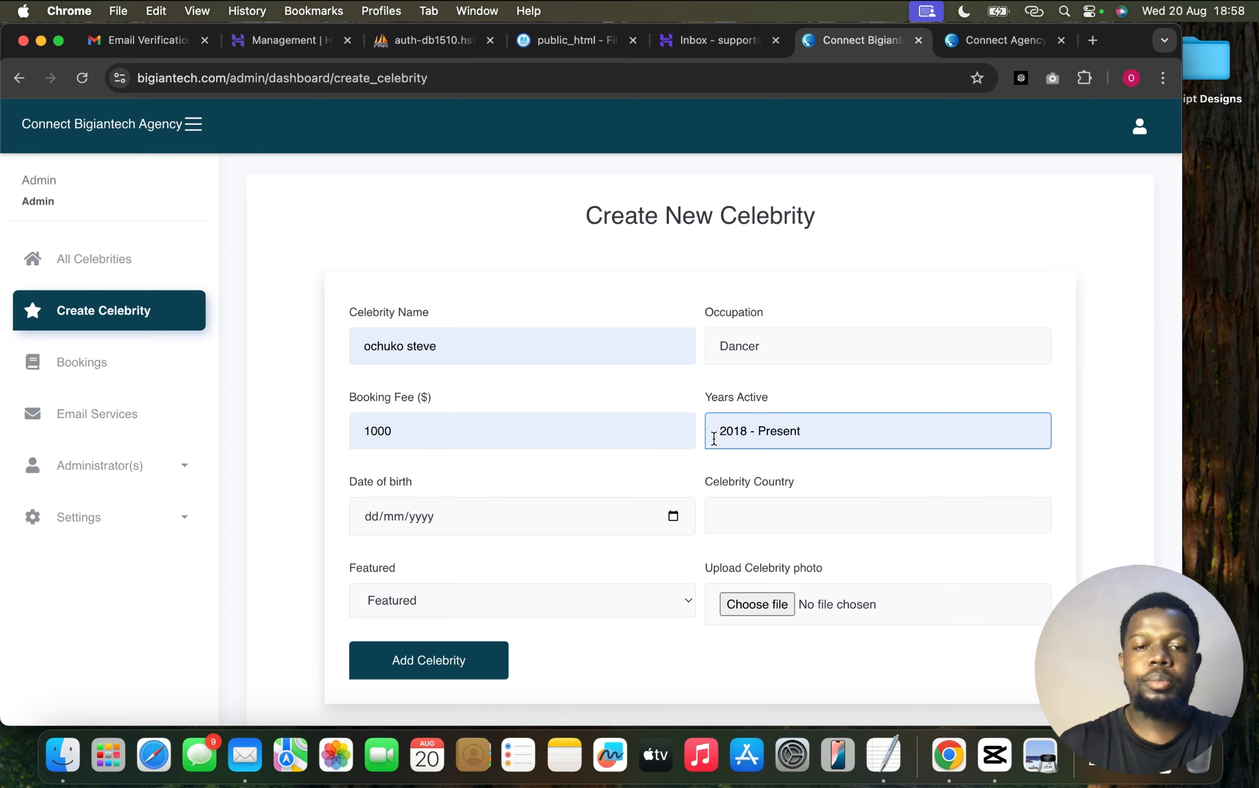
Set the birth date to today, country Nigeria, keep Featured, and add the celebrity
left_click(546, 463)
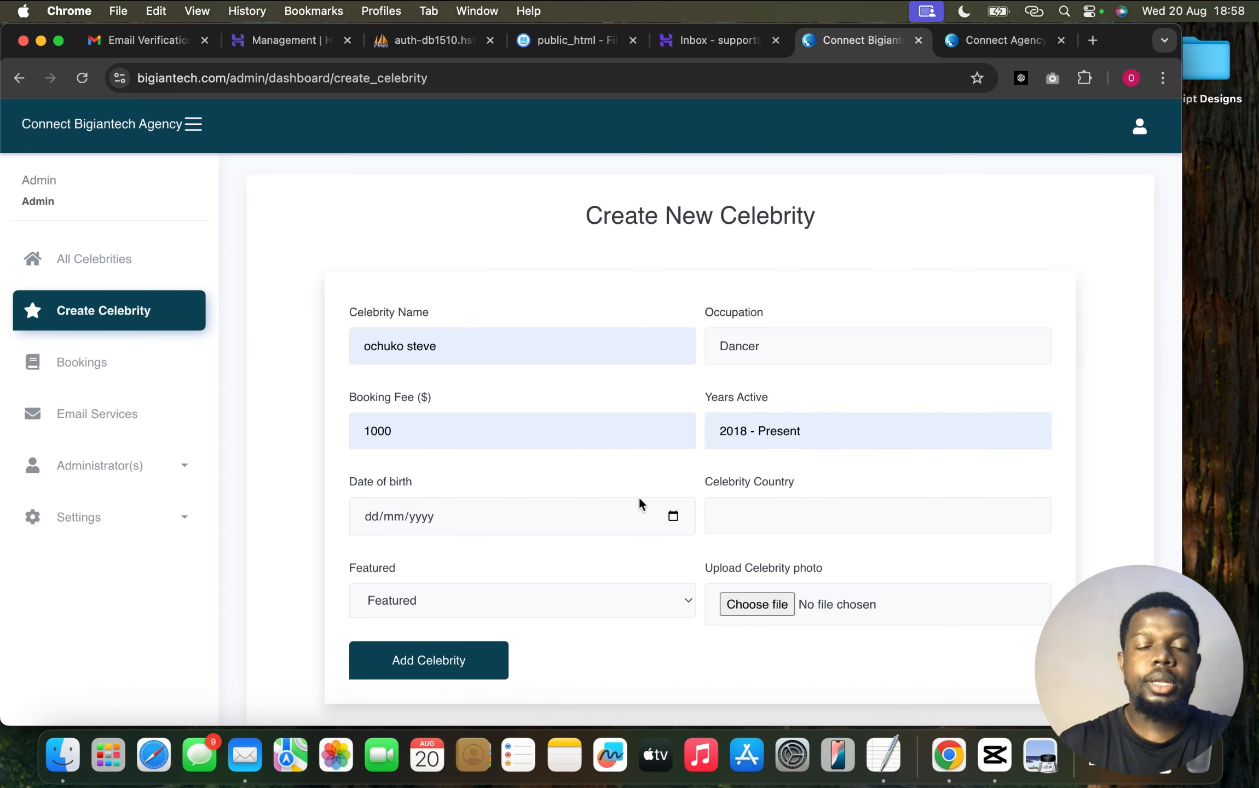
left_click(671, 517)
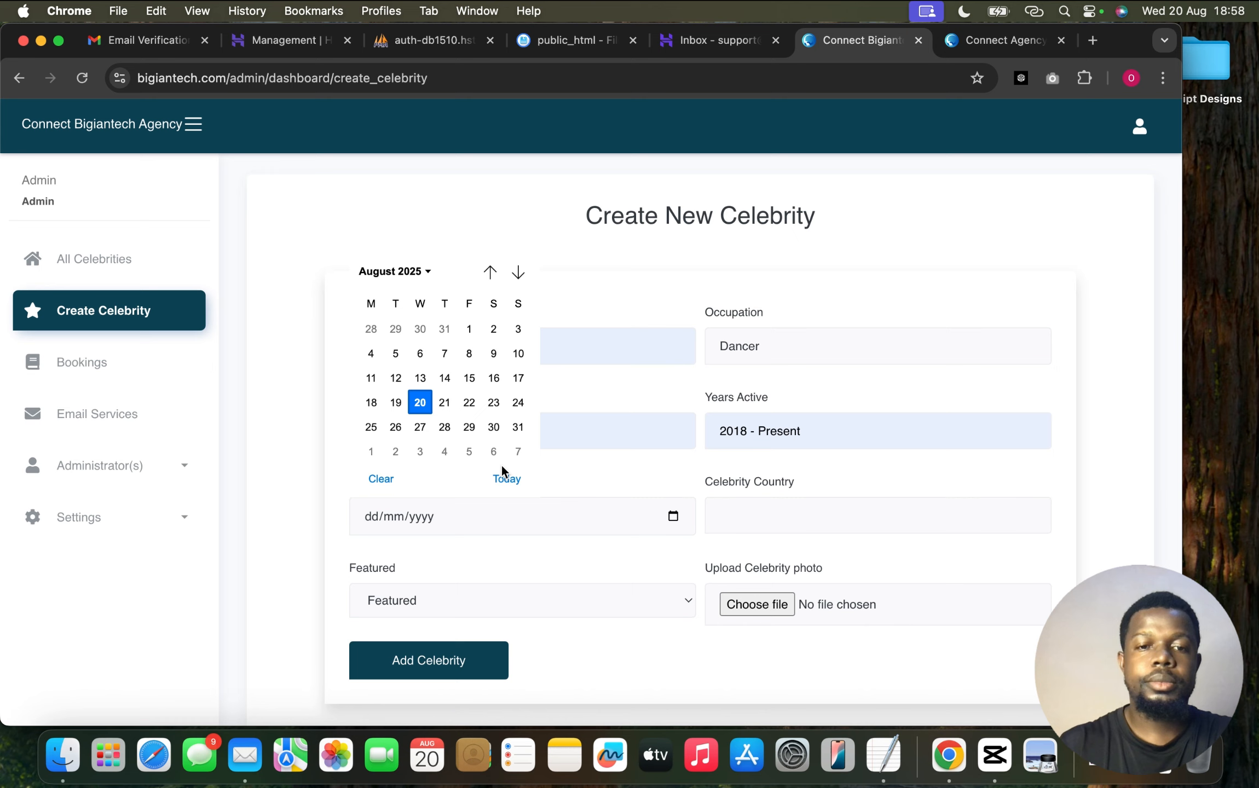
left_click(504, 480)
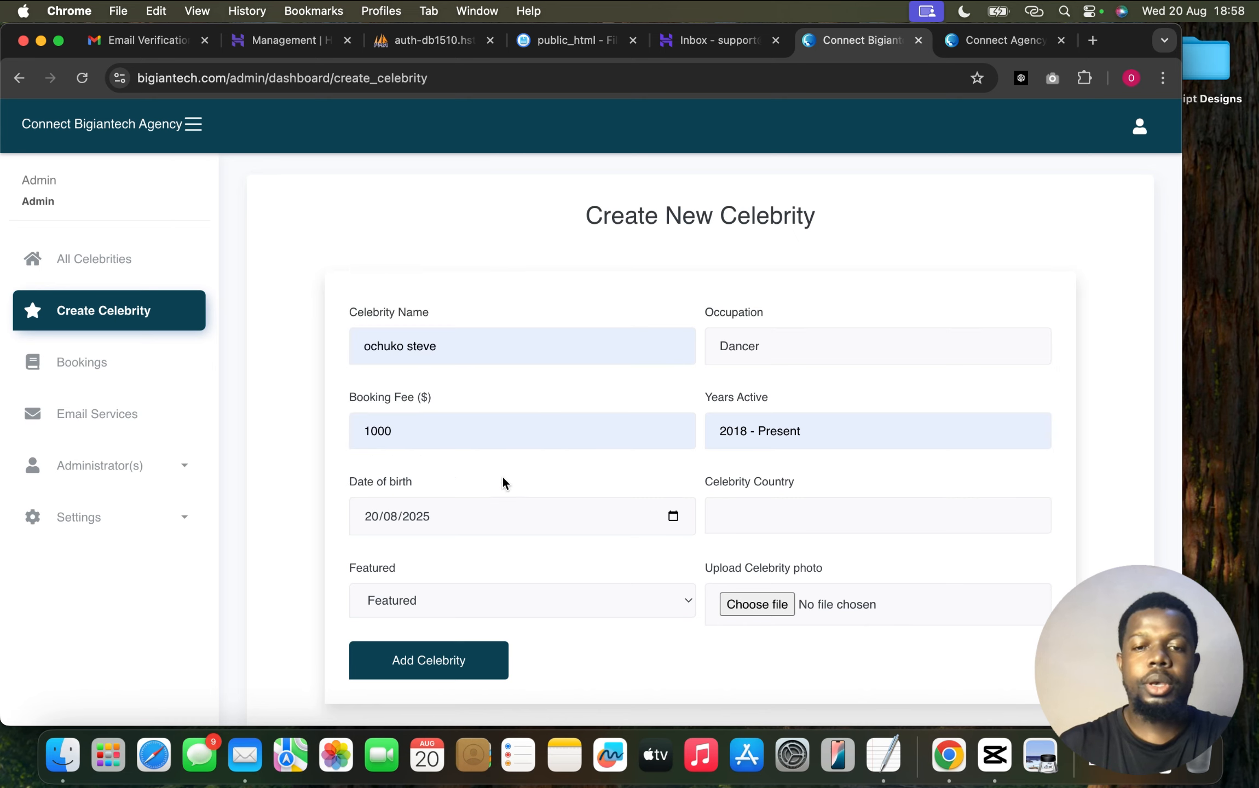
left_click(787, 513)
left_click(817, 556)
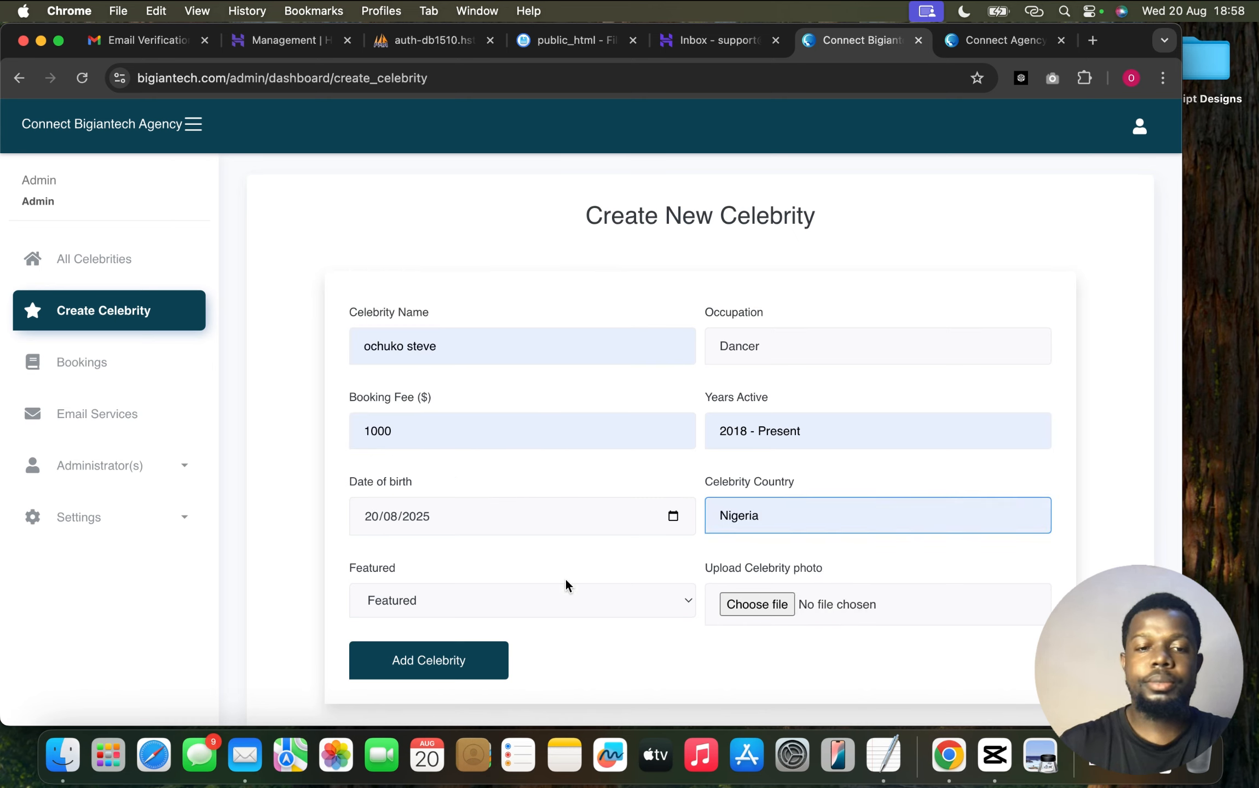
left_click(597, 602)
left_click(598, 604)
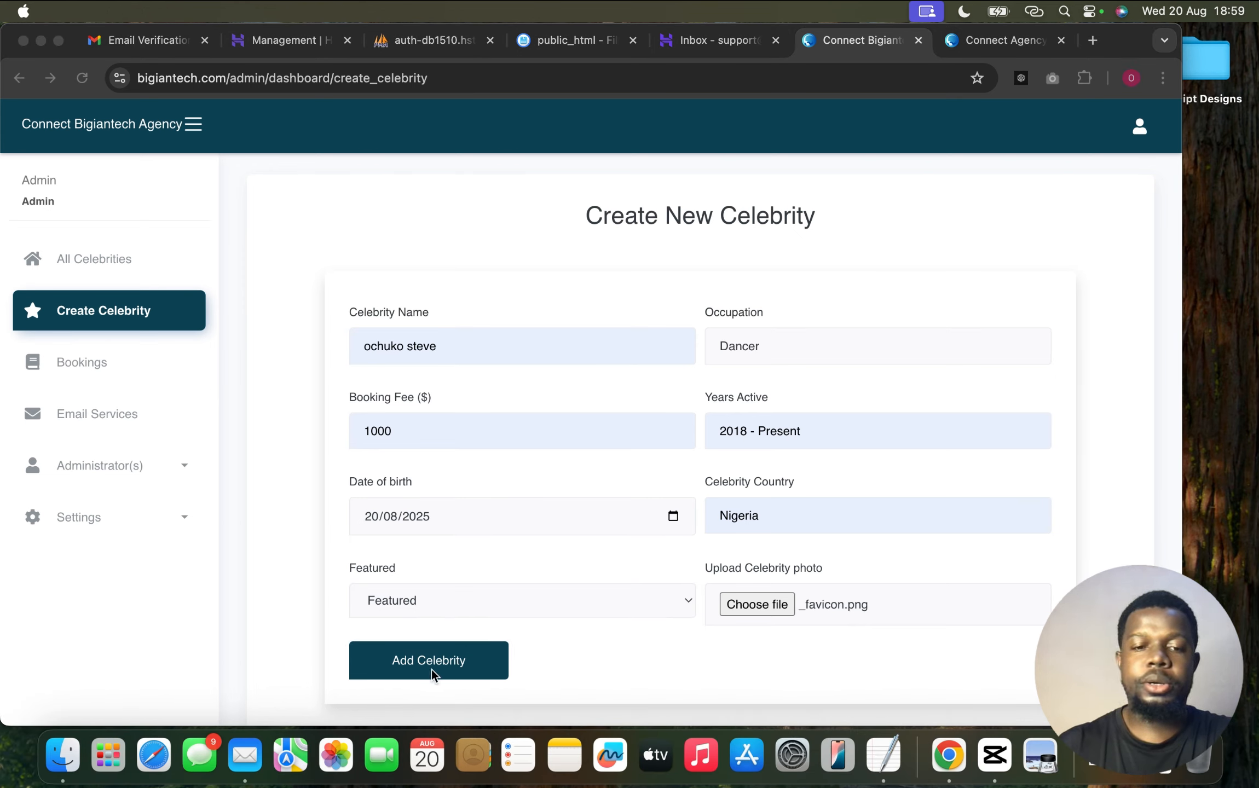
left_click(450, 659)
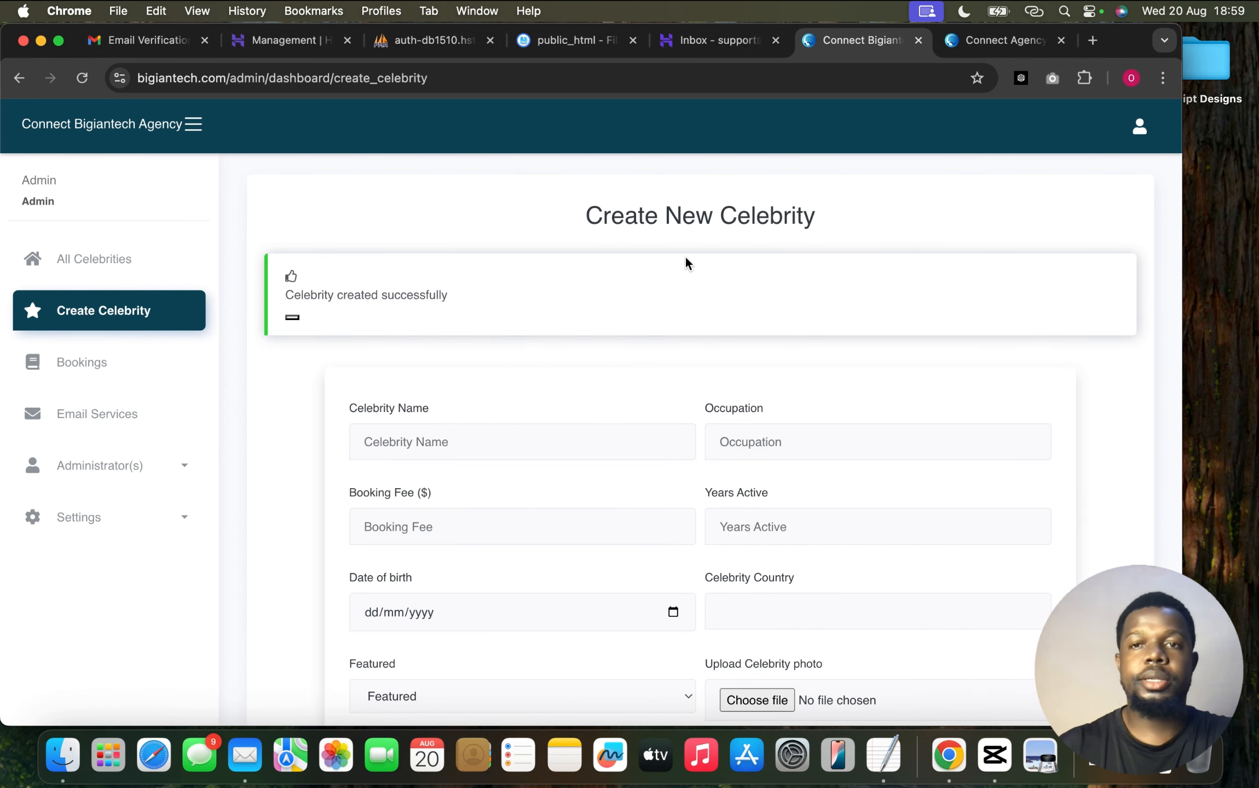
Browse the public site's testimonials, contact and Celebrity Booking listings, then go back to the admin Create New Celebrity page
left_click(1000, 42)
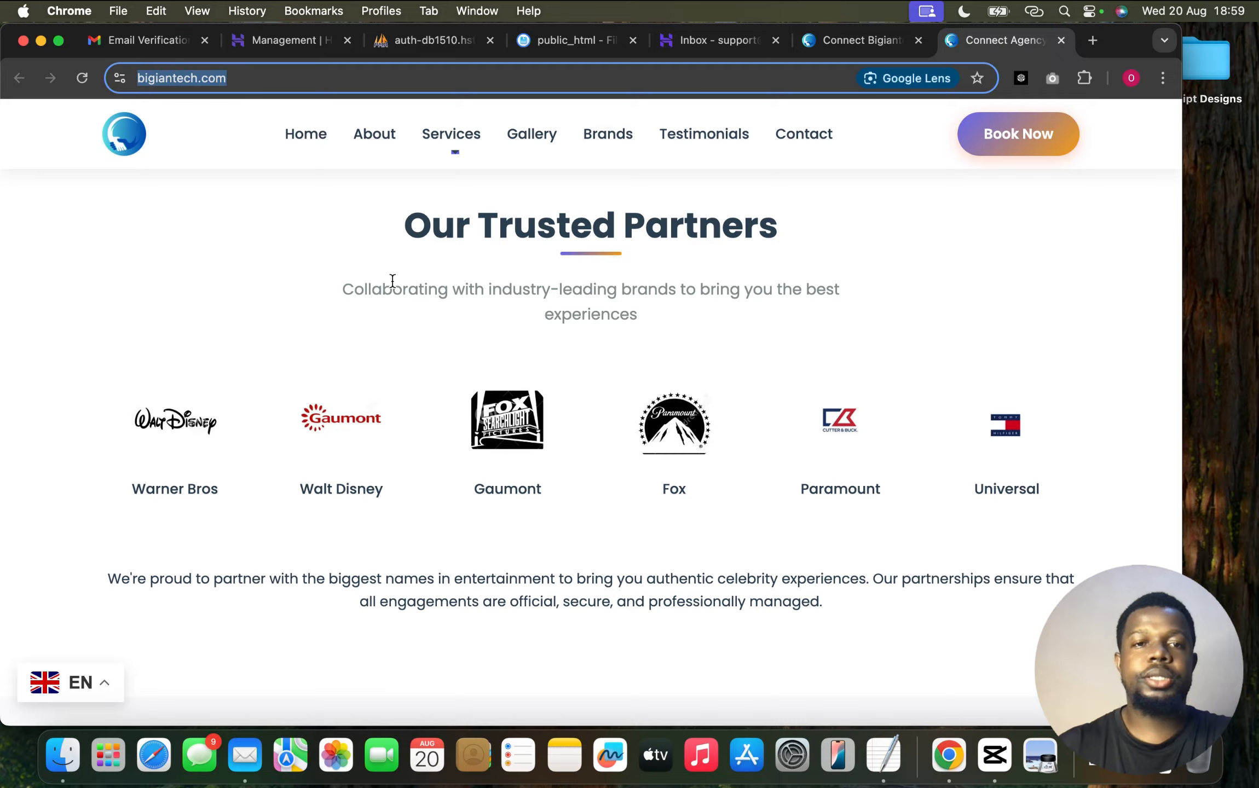
scroll(392, 280, "up", 10)
left_click(79, 337)
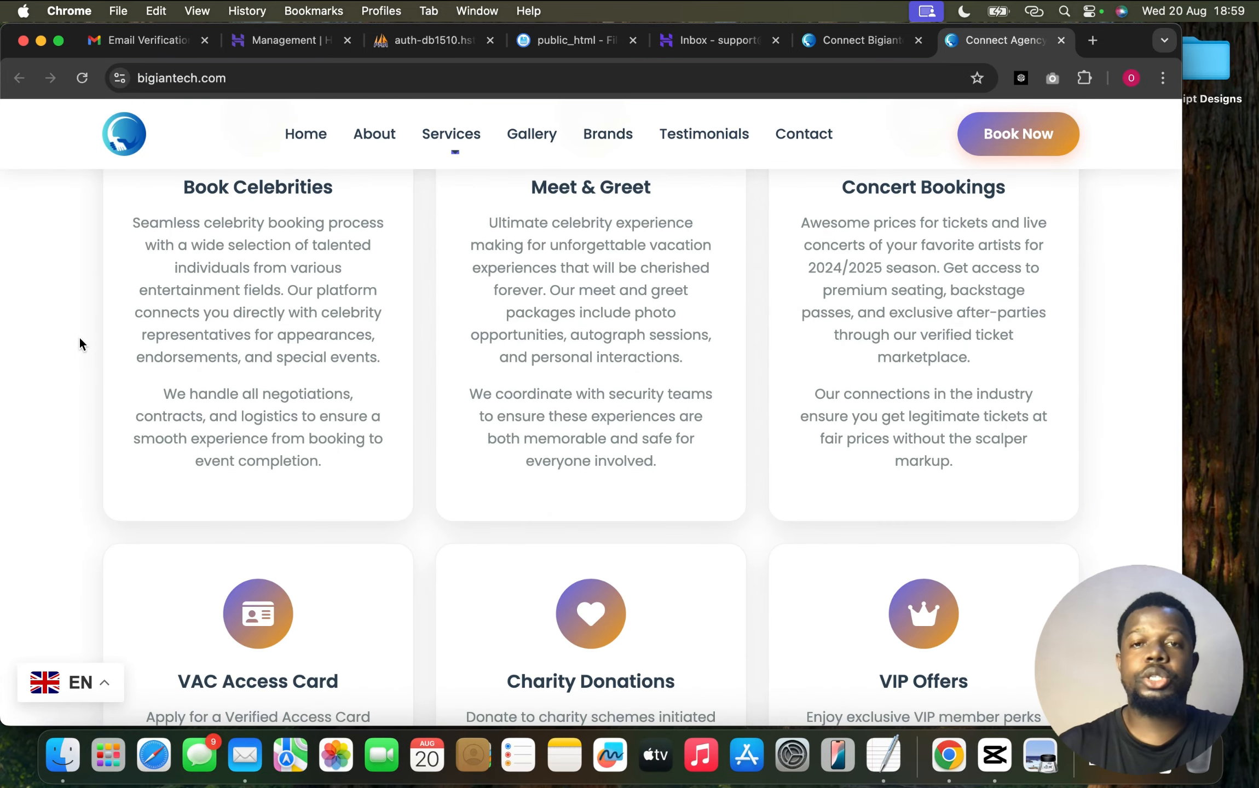
scroll(80, 337, "up", 15)
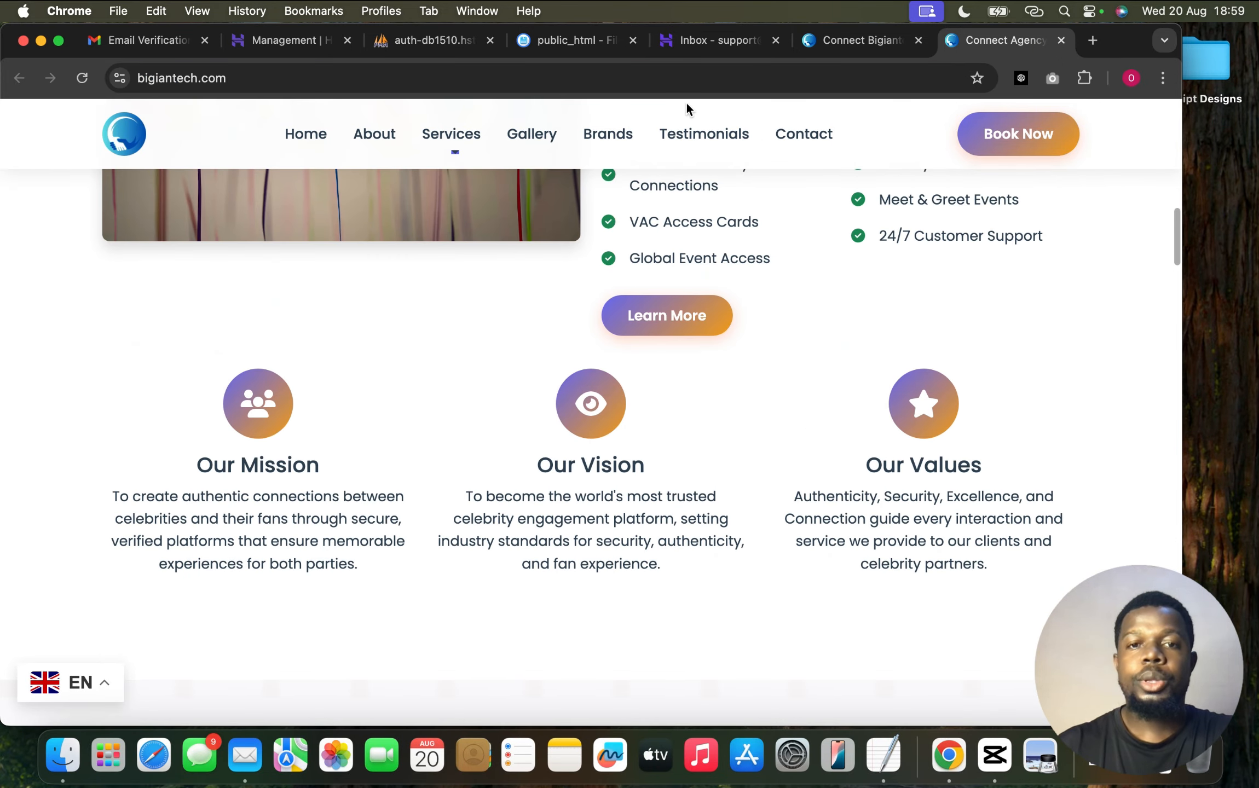
left_click(730, 138)
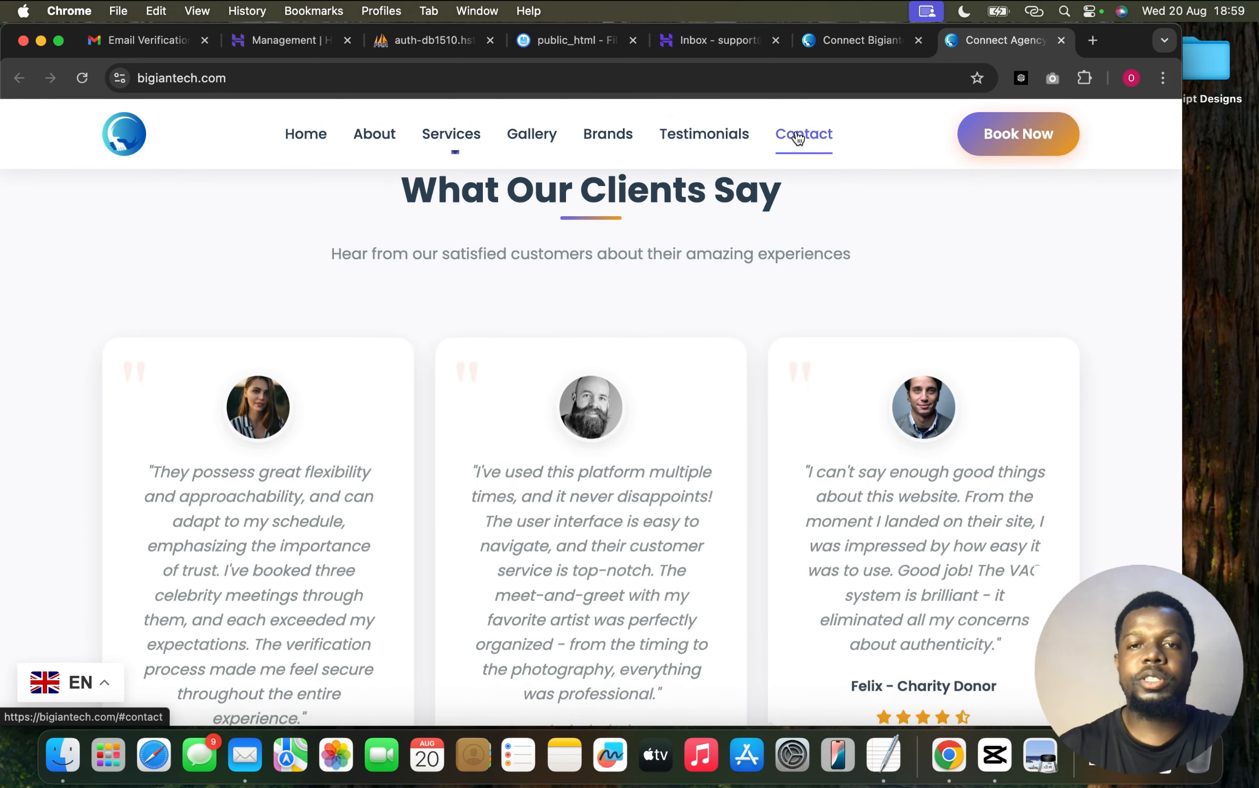
left_click(798, 137)
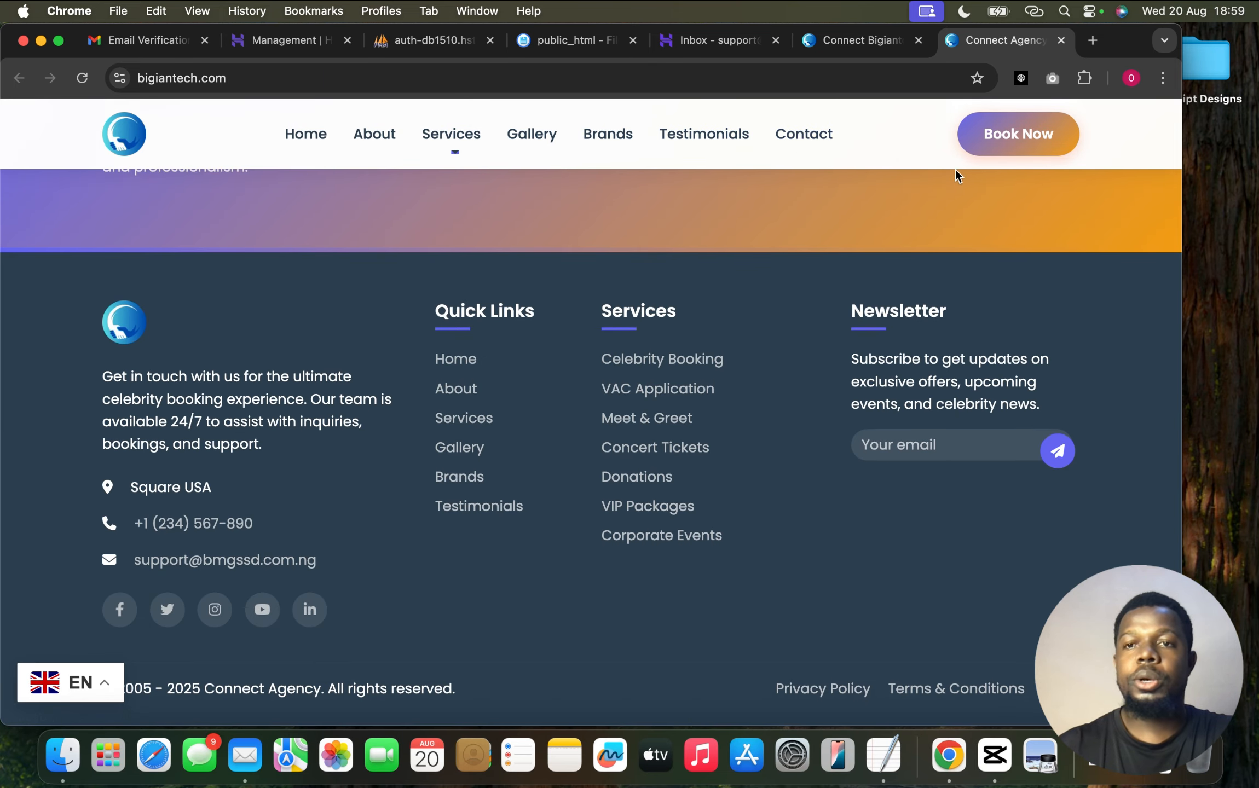
left_click(1019, 136)
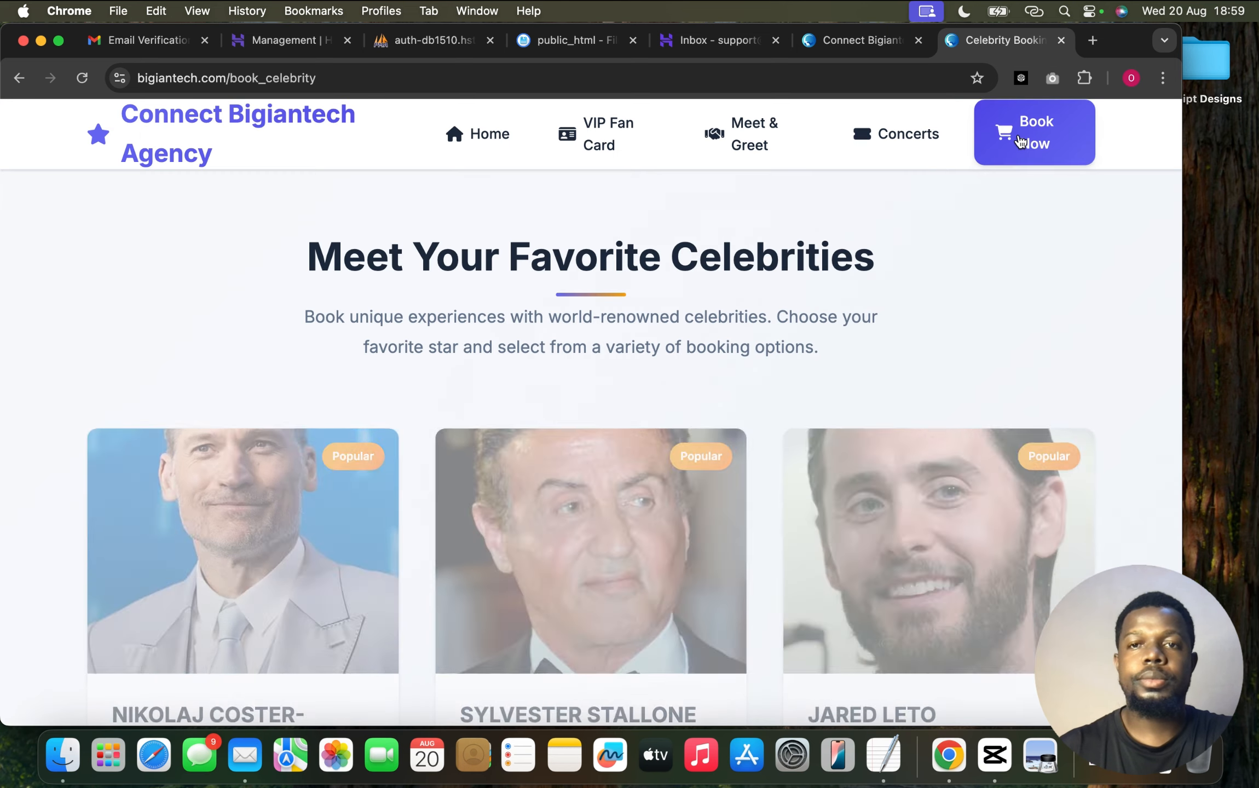
scroll(907, 285, "down", 8)
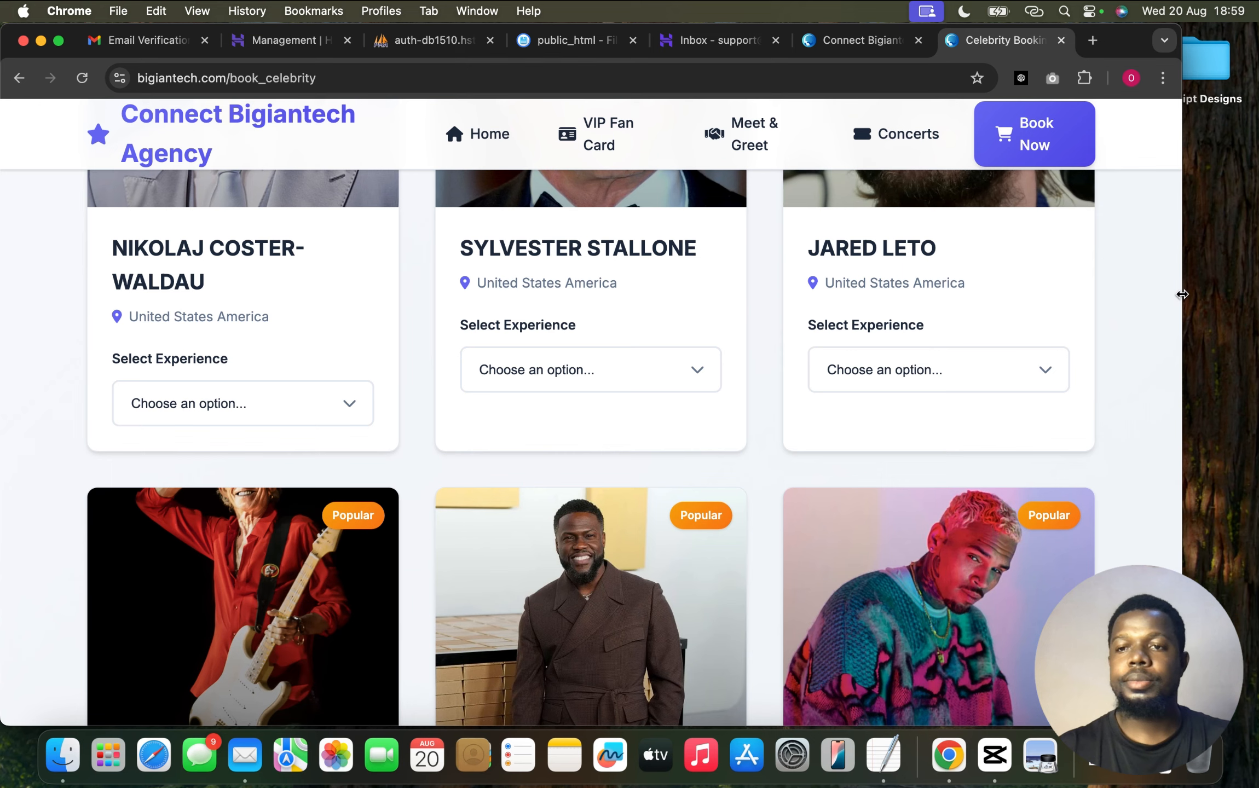
left_click_drag(1186, 295, 1256, 295)
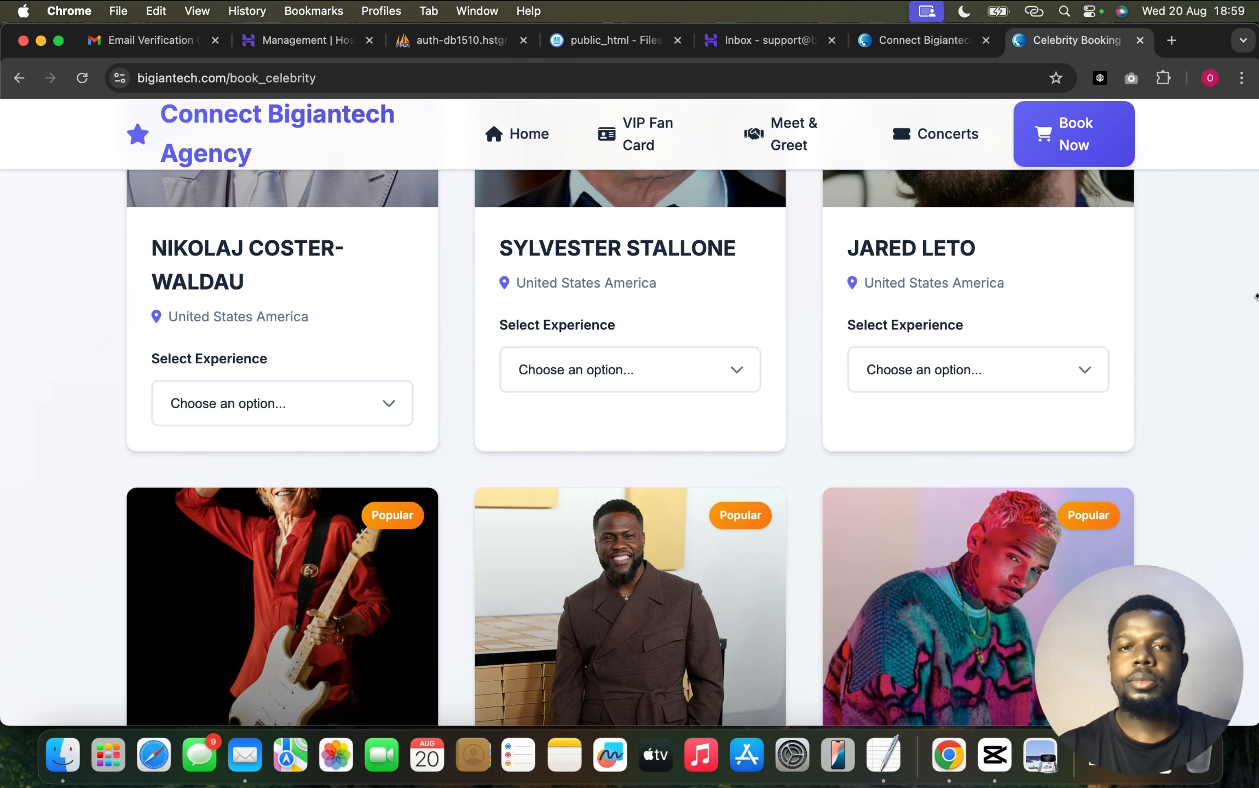
scroll(86, 445, "down", 6)
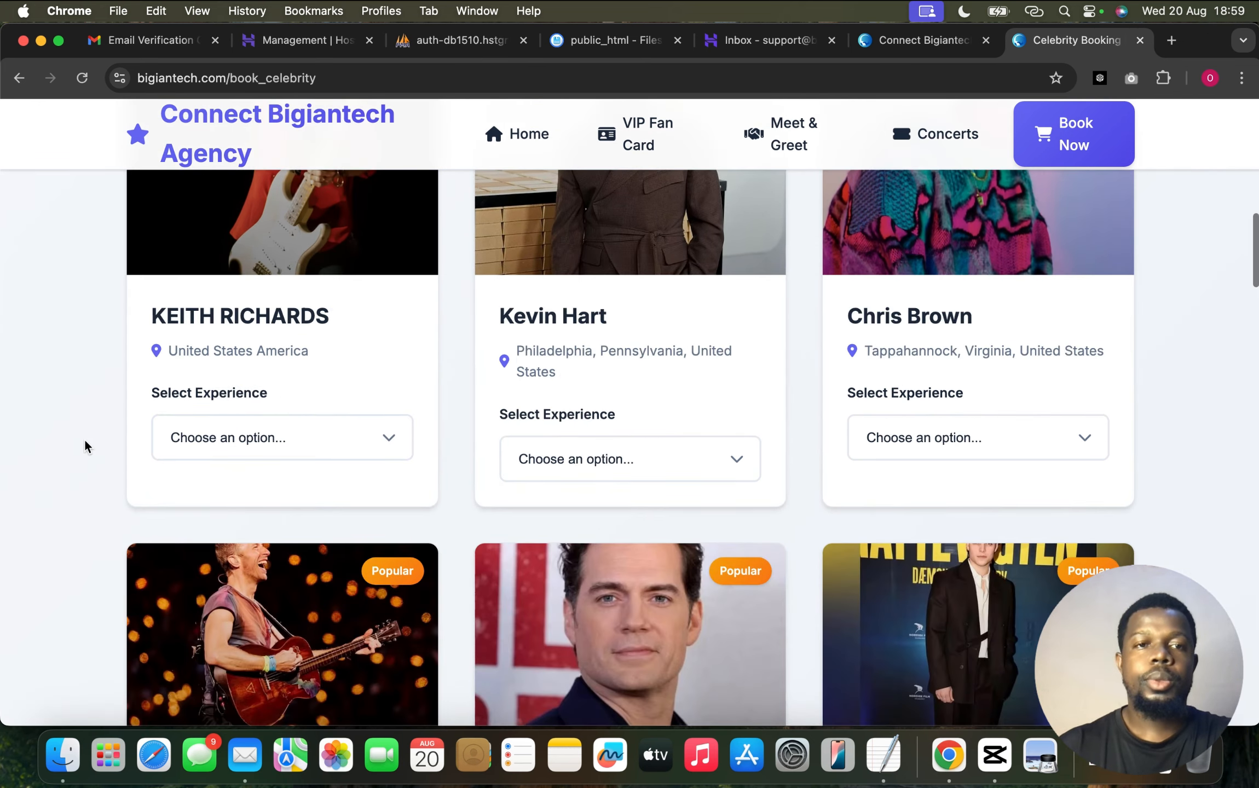
scroll(85, 446, "down", 5)
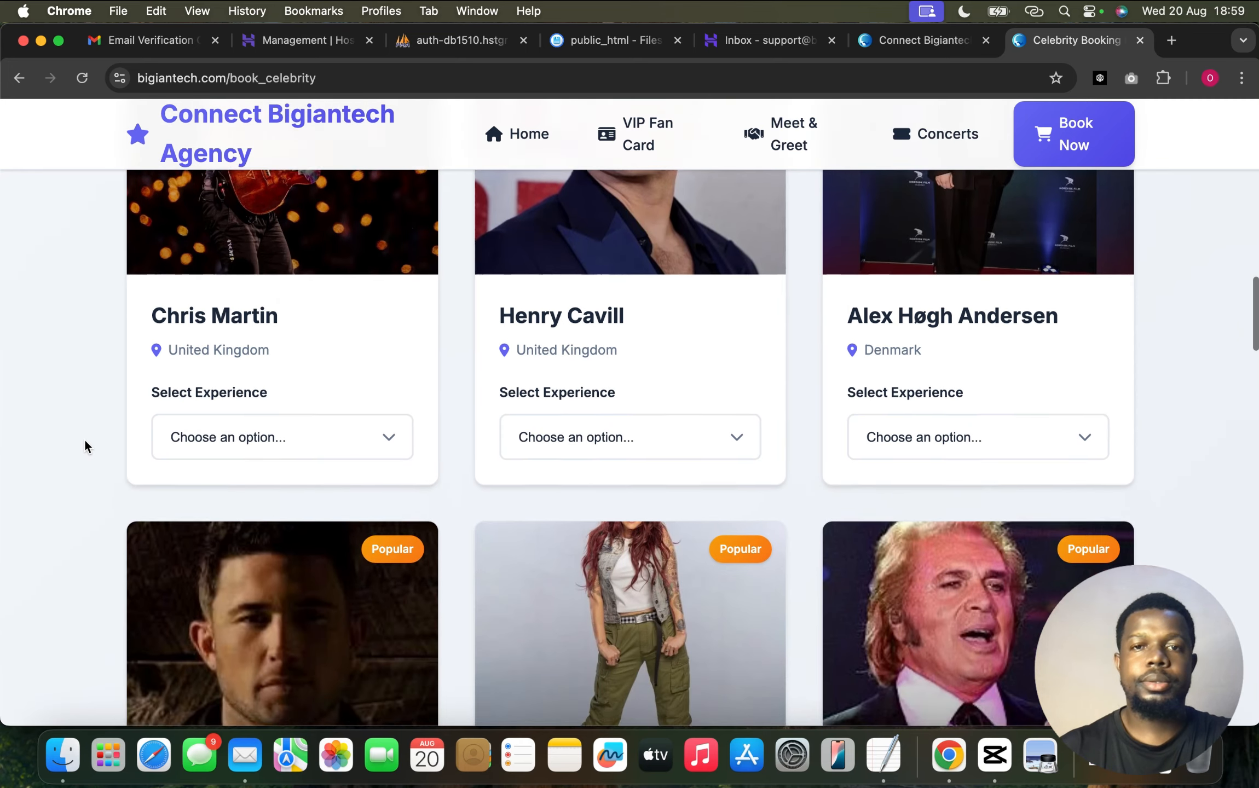
scroll(86, 446, "down", 2)
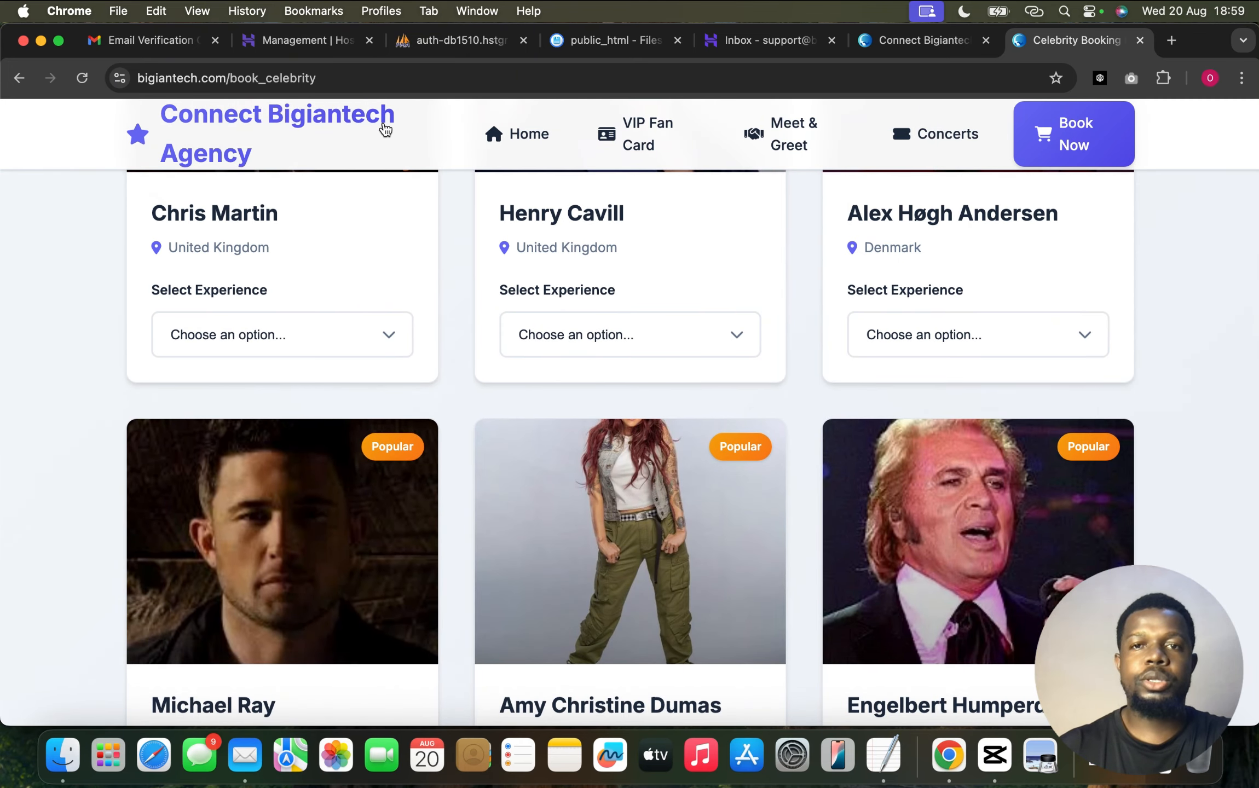
left_click(872, 41)
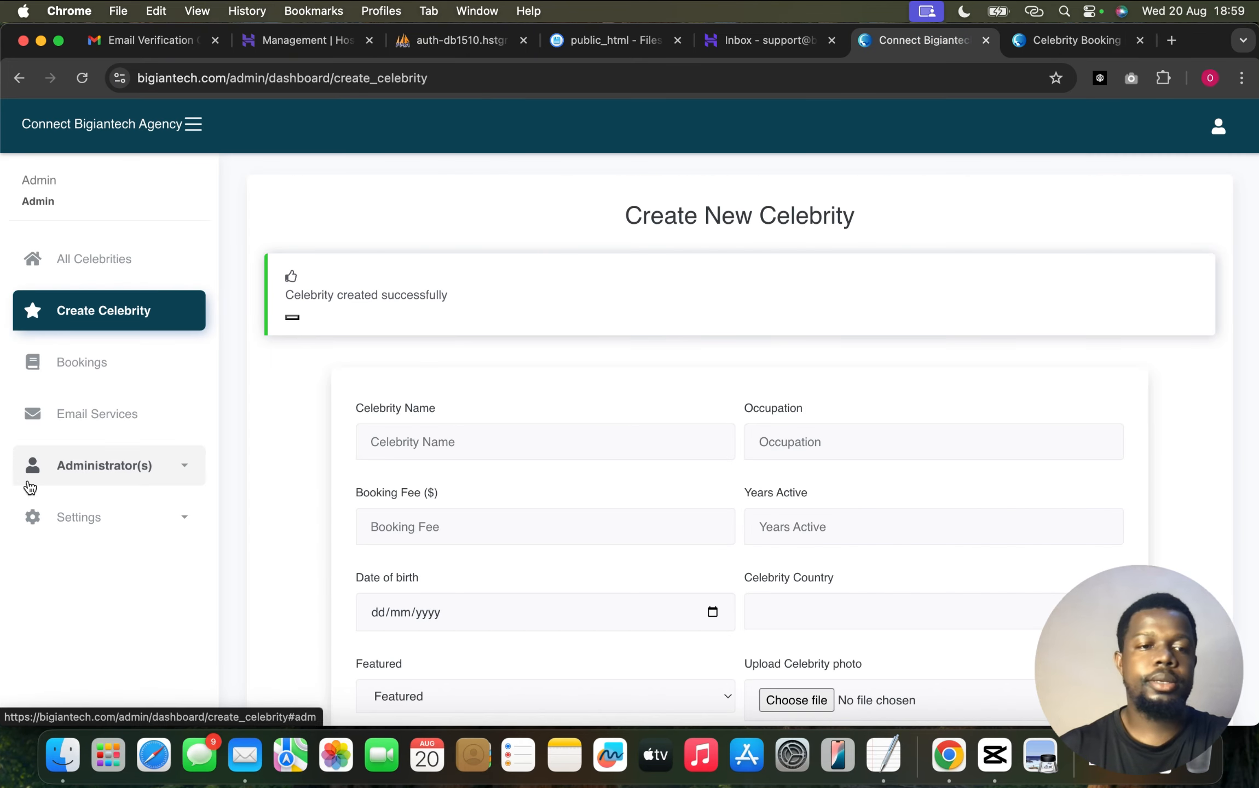
Remove 'Connect' from the website name so it reads Bigiantech Agency, and save it
left_click(77, 519)
left_click(80, 574)
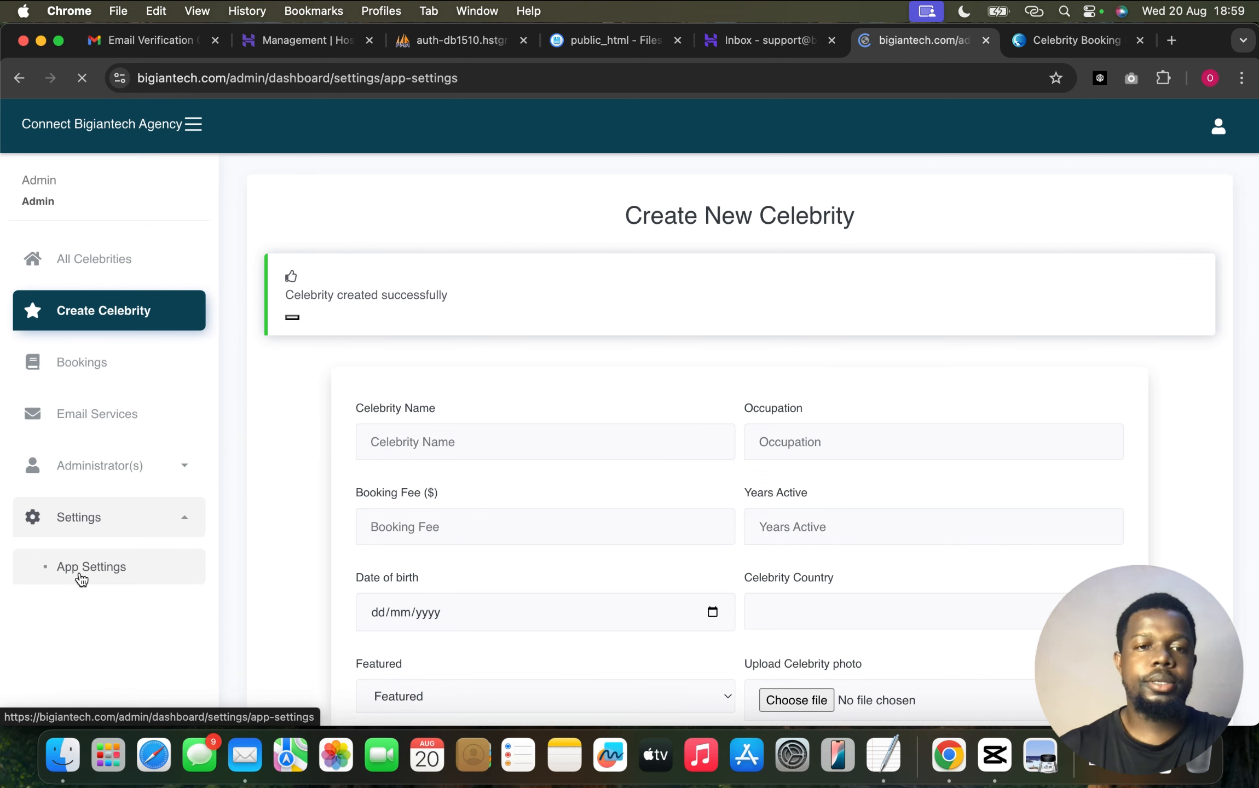
left_click_drag(380, 379, 313, 375)
key("BackSpace")
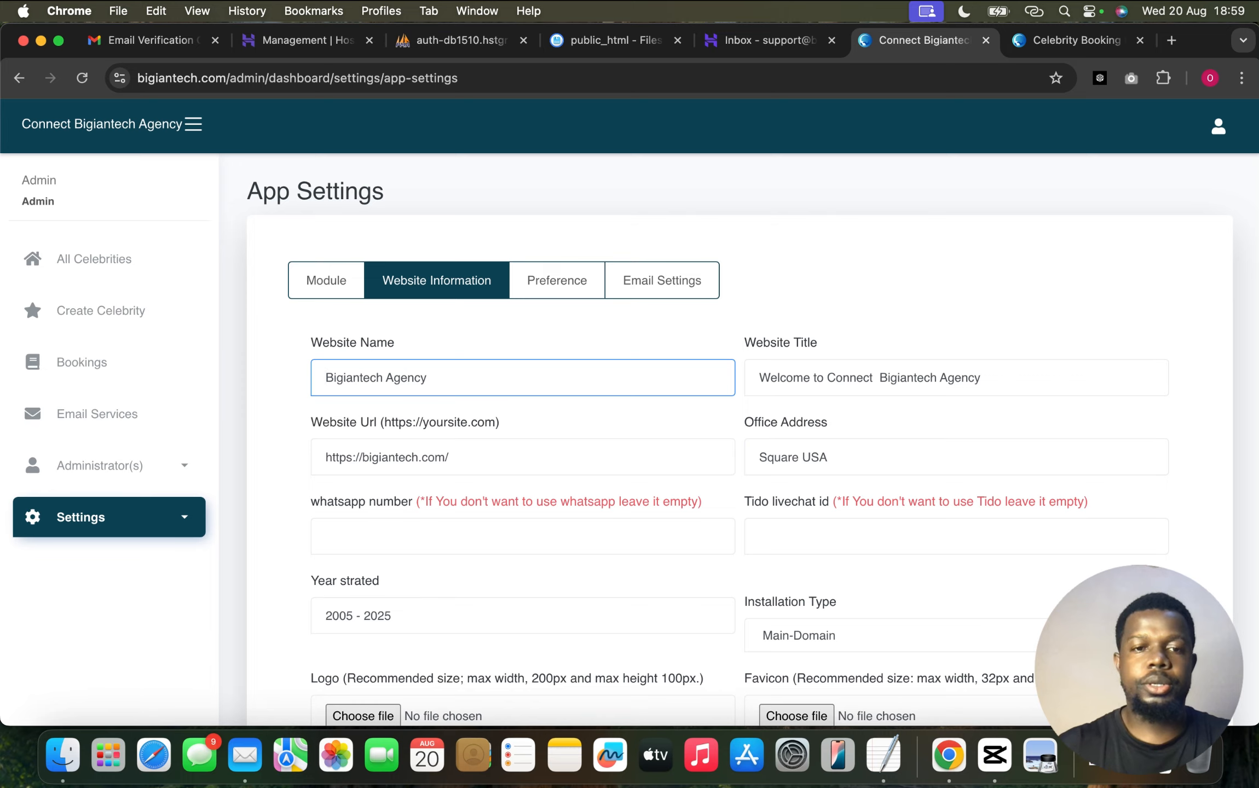
scroll(317, 399, "down", 10)
left_click(358, 489)
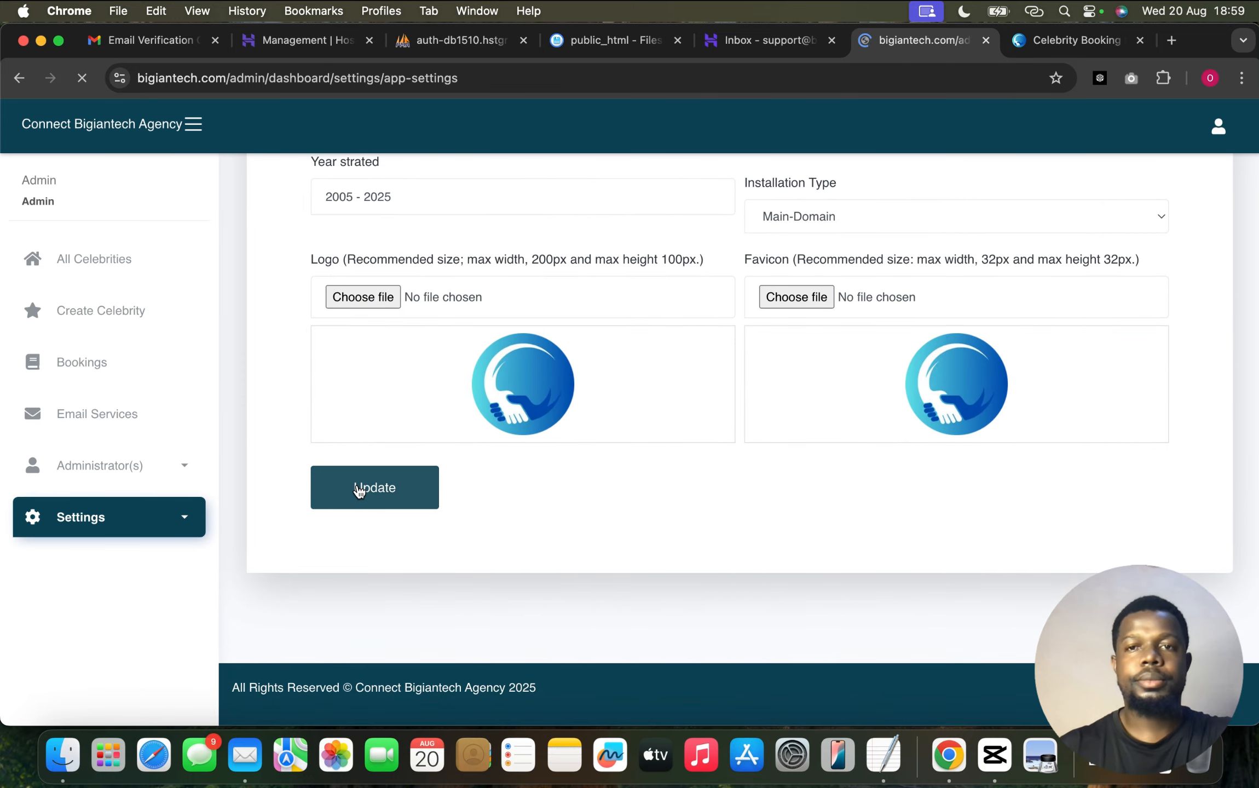
left_click(1056, 44)
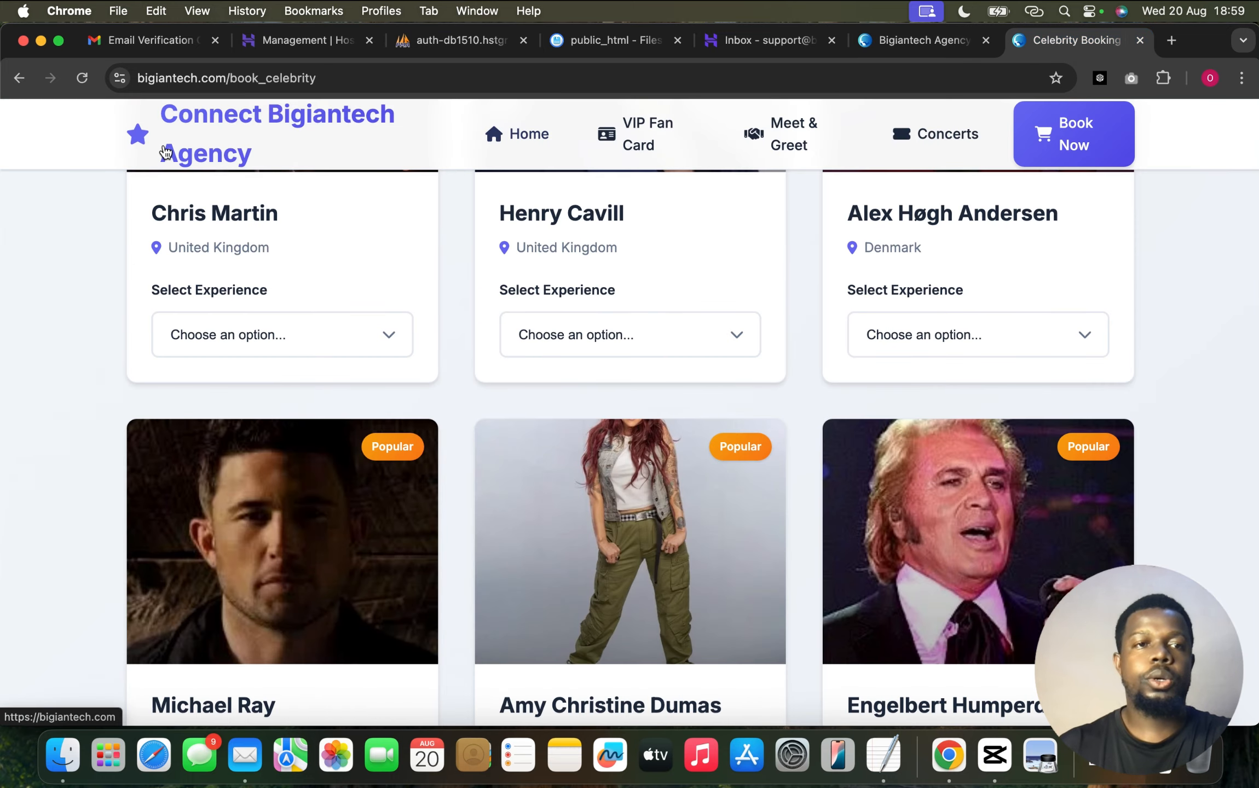
Reload the public booking page and open the newest celebrity's Select Experience dropdown
left_click(82, 77)
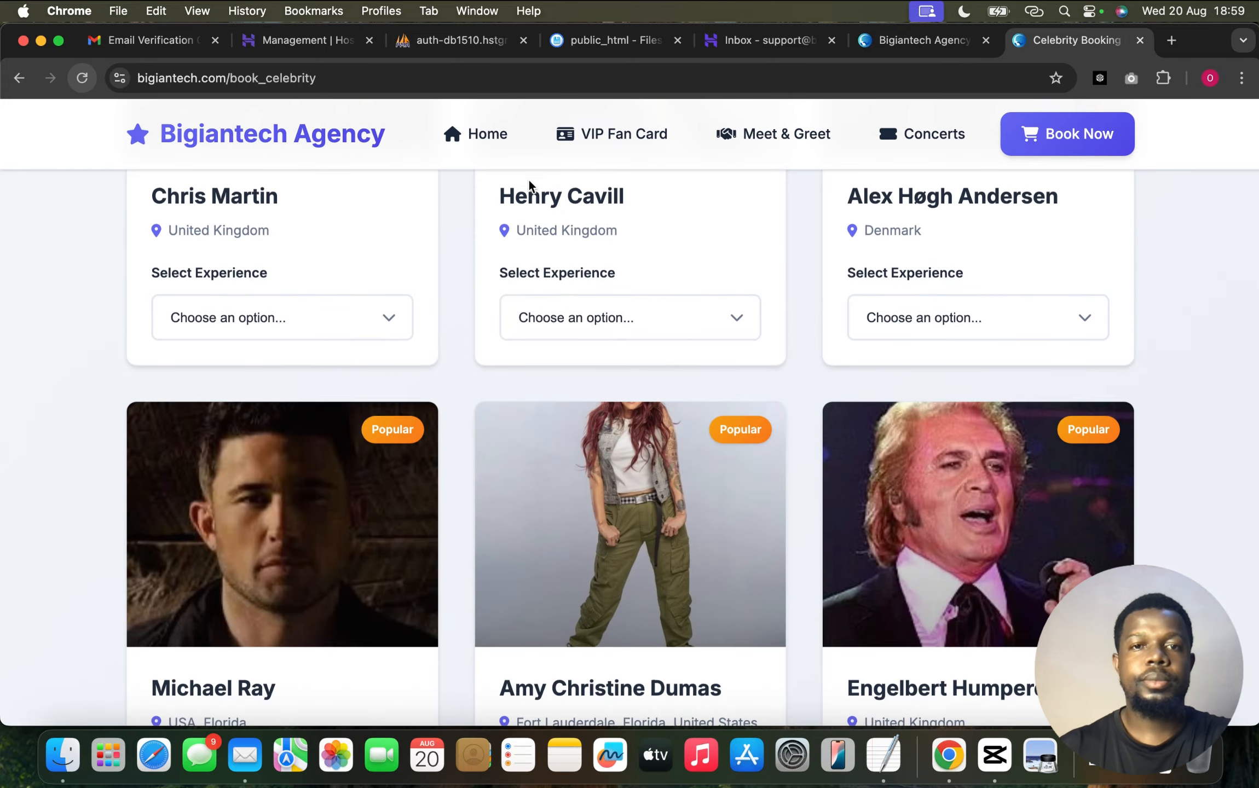
scroll(57, 328, "down", 10)
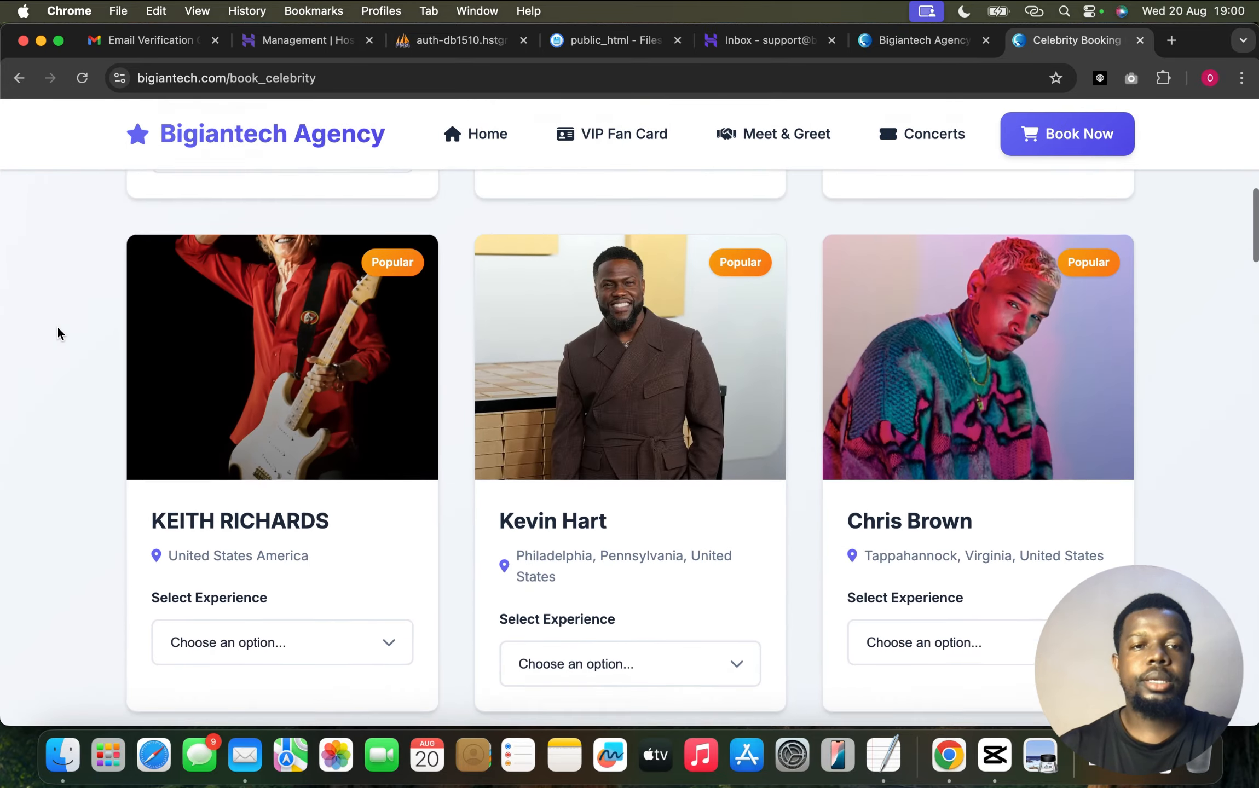
scroll(57, 327, "down", 2)
scroll(57, 327, "up", 13)
scroll(57, 327, "down", 20)
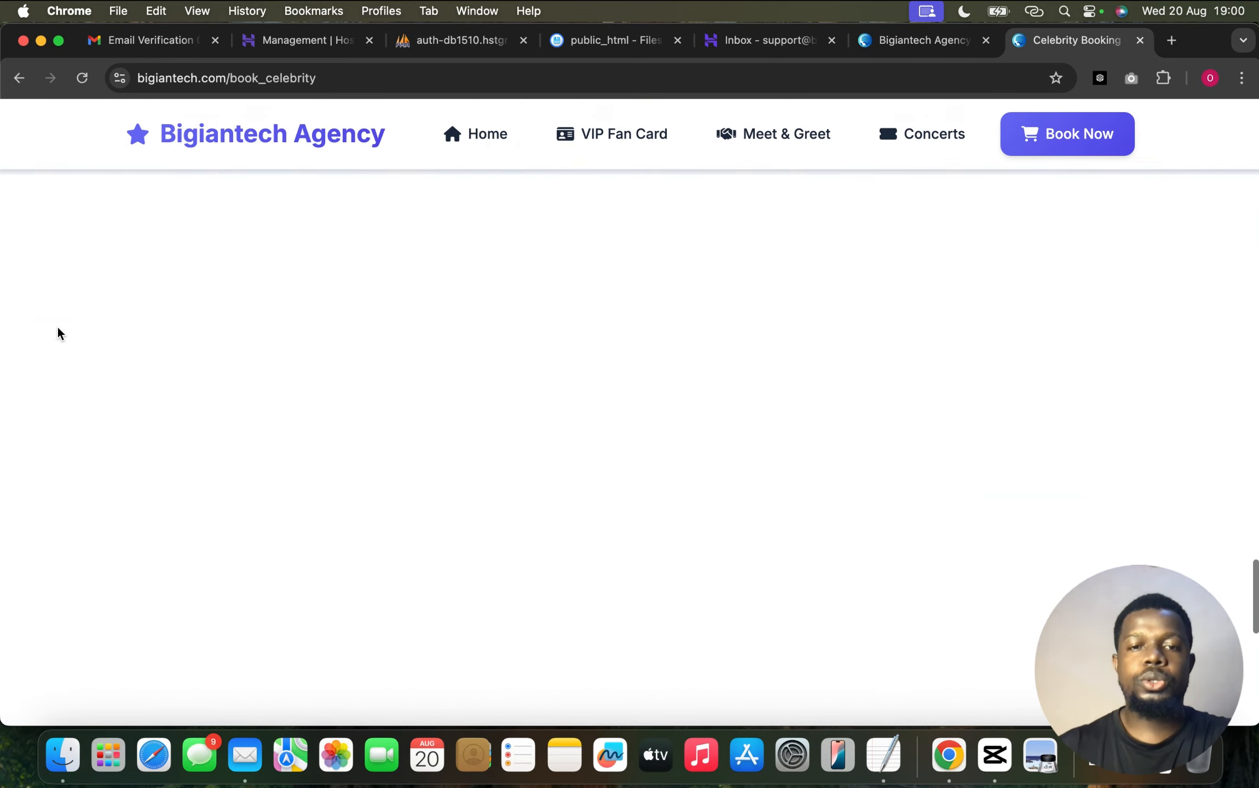
scroll(936, 296, "up", 3)
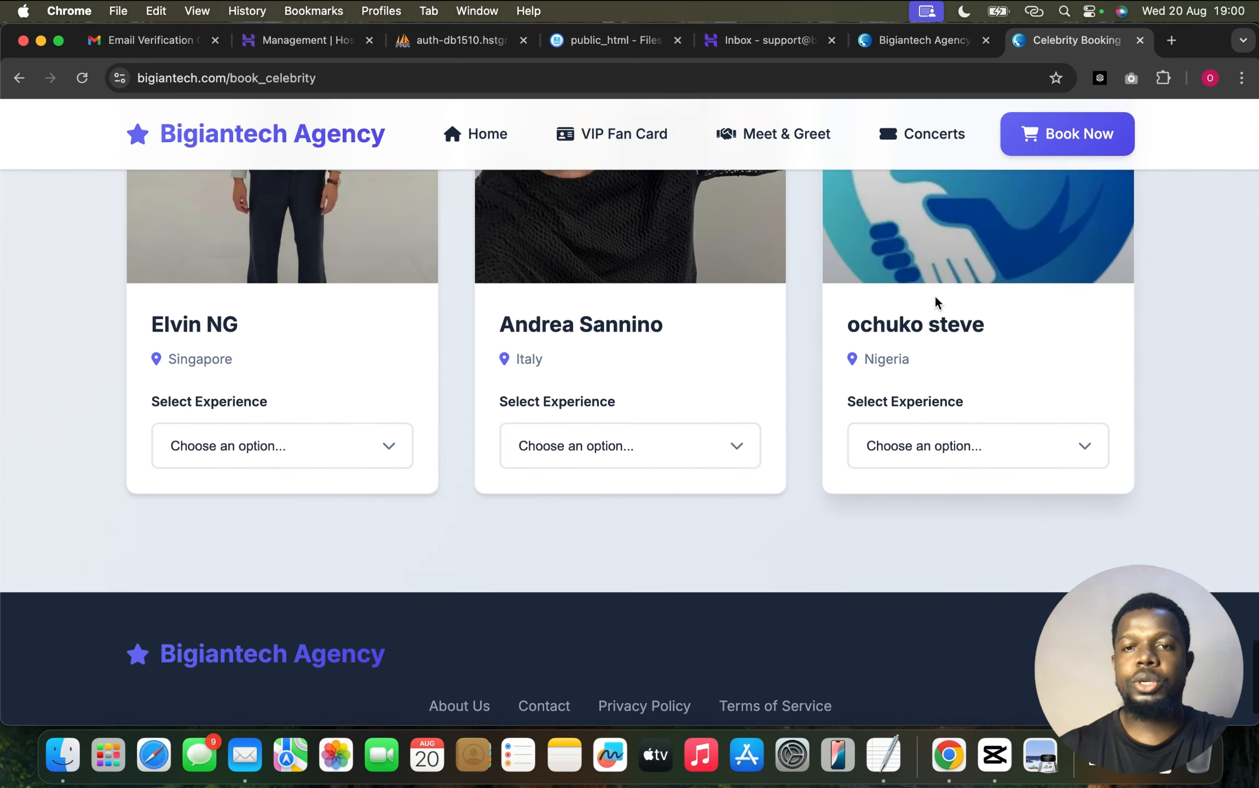
left_click(981, 465)
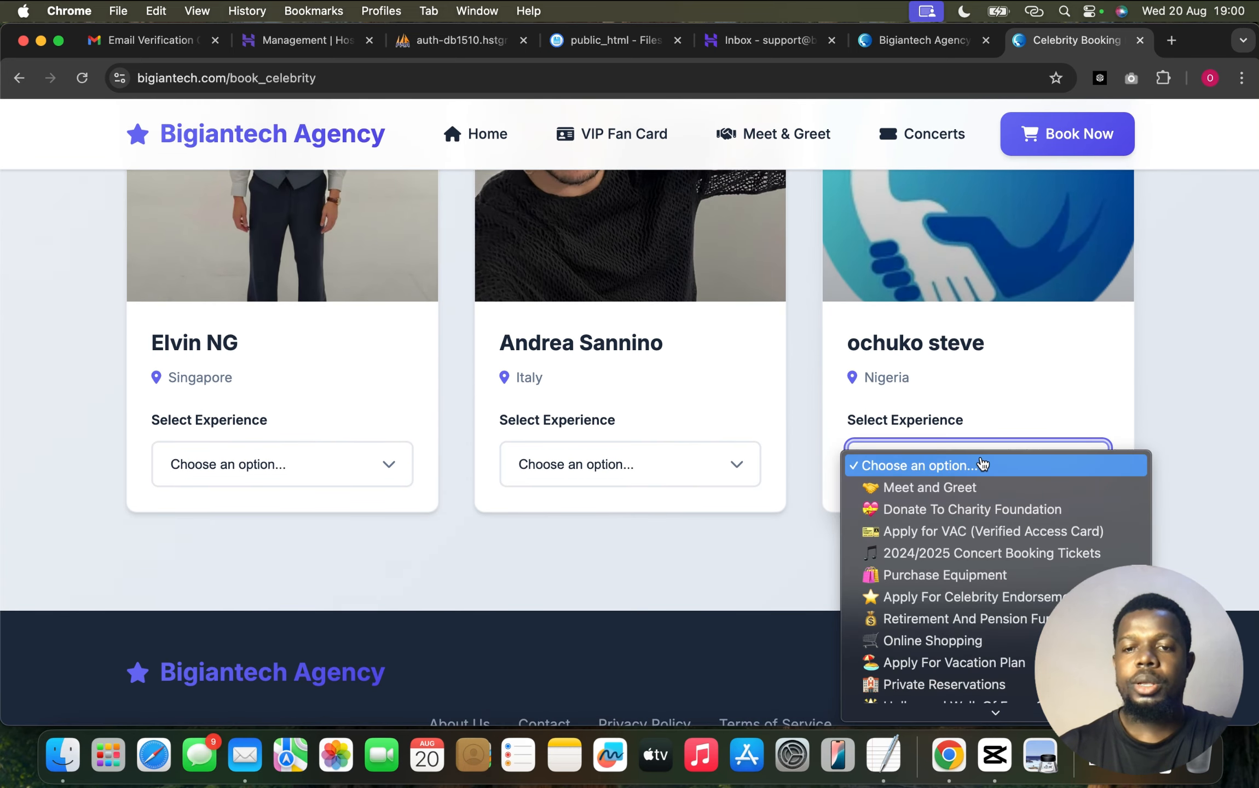
scroll(941, 539, "down", 2)
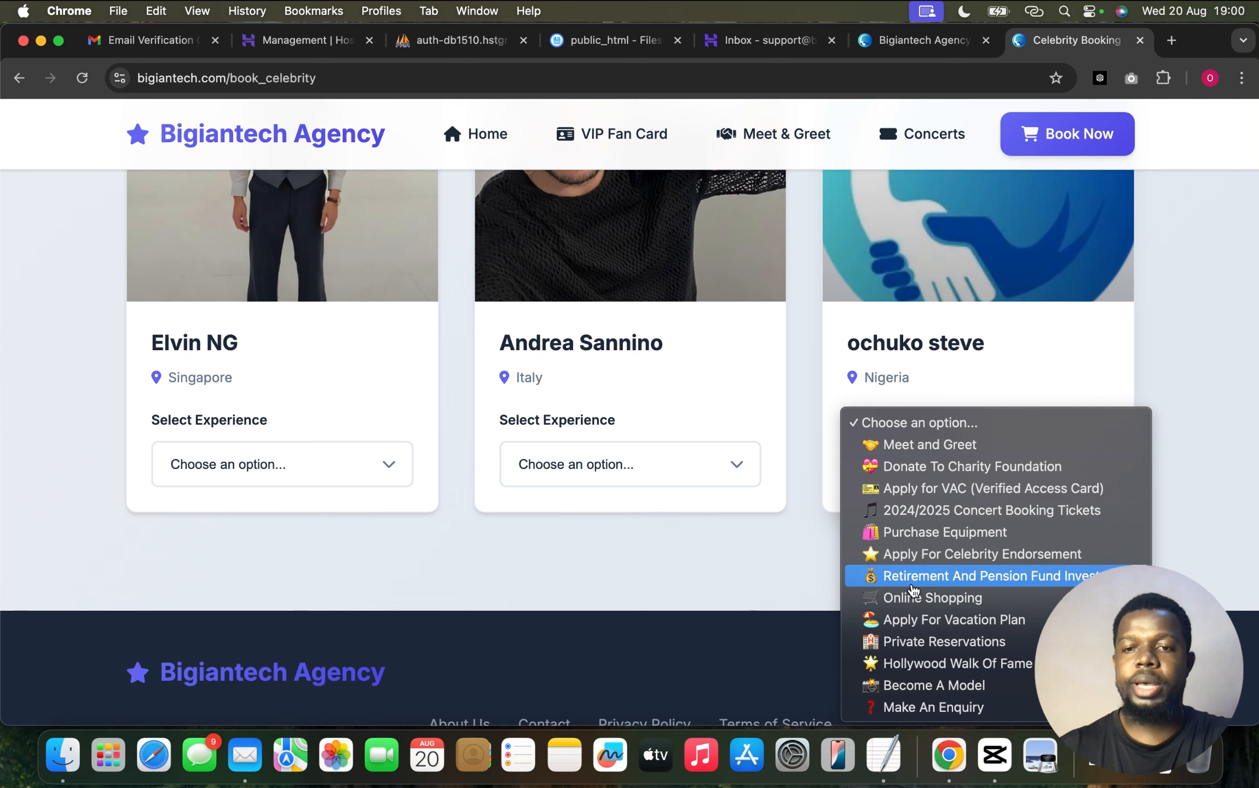
Apply for celebrity endorsement with autofilled contact details, International Bank Transfer and the $3,000.00 - 1st Month package
left_click(948, 554)
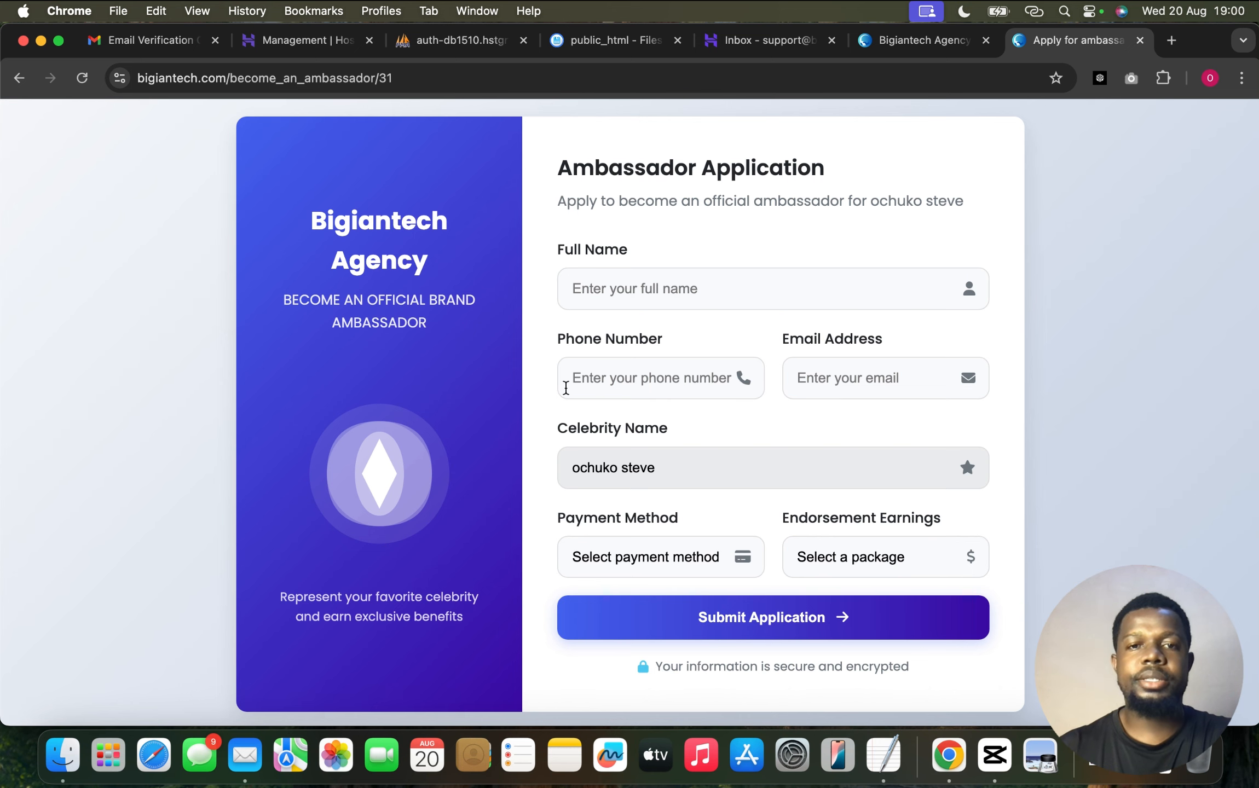
scroll(142, 403, "down", 1)
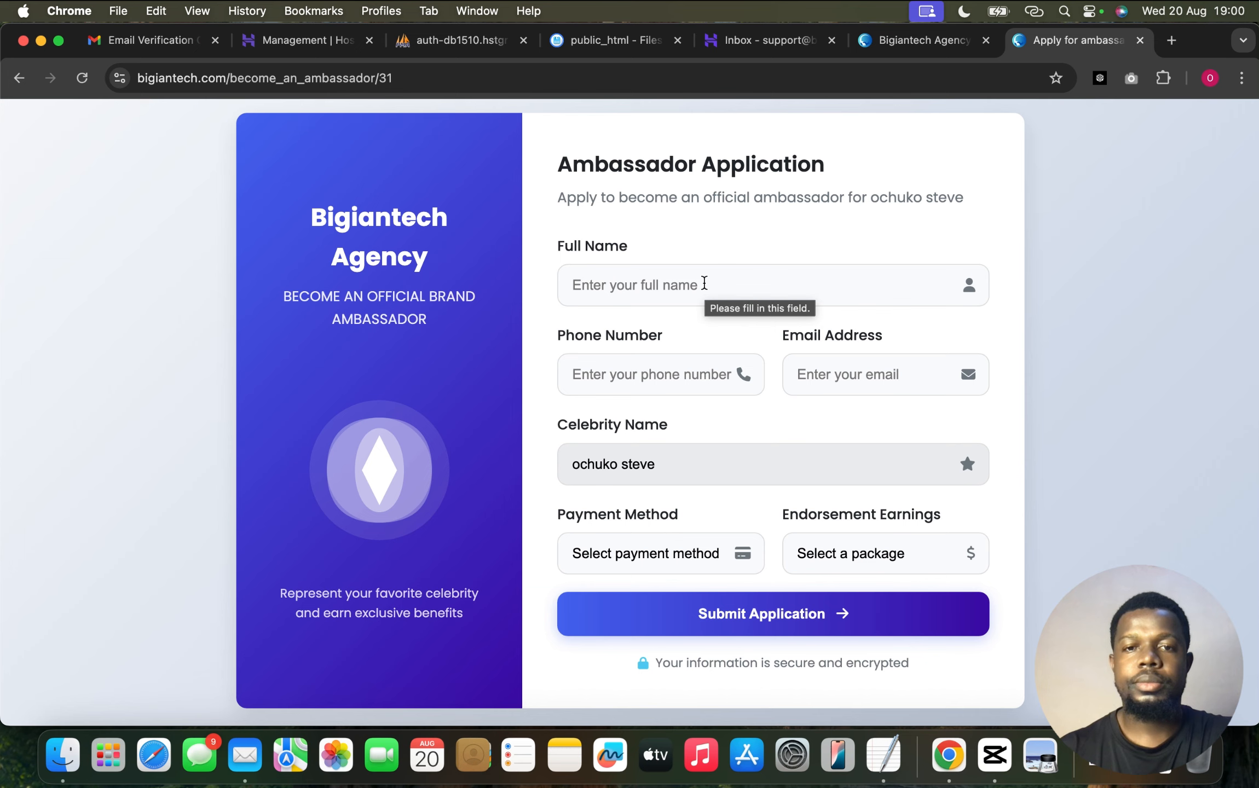
left_click(705, 283)
left_click(710, 325)
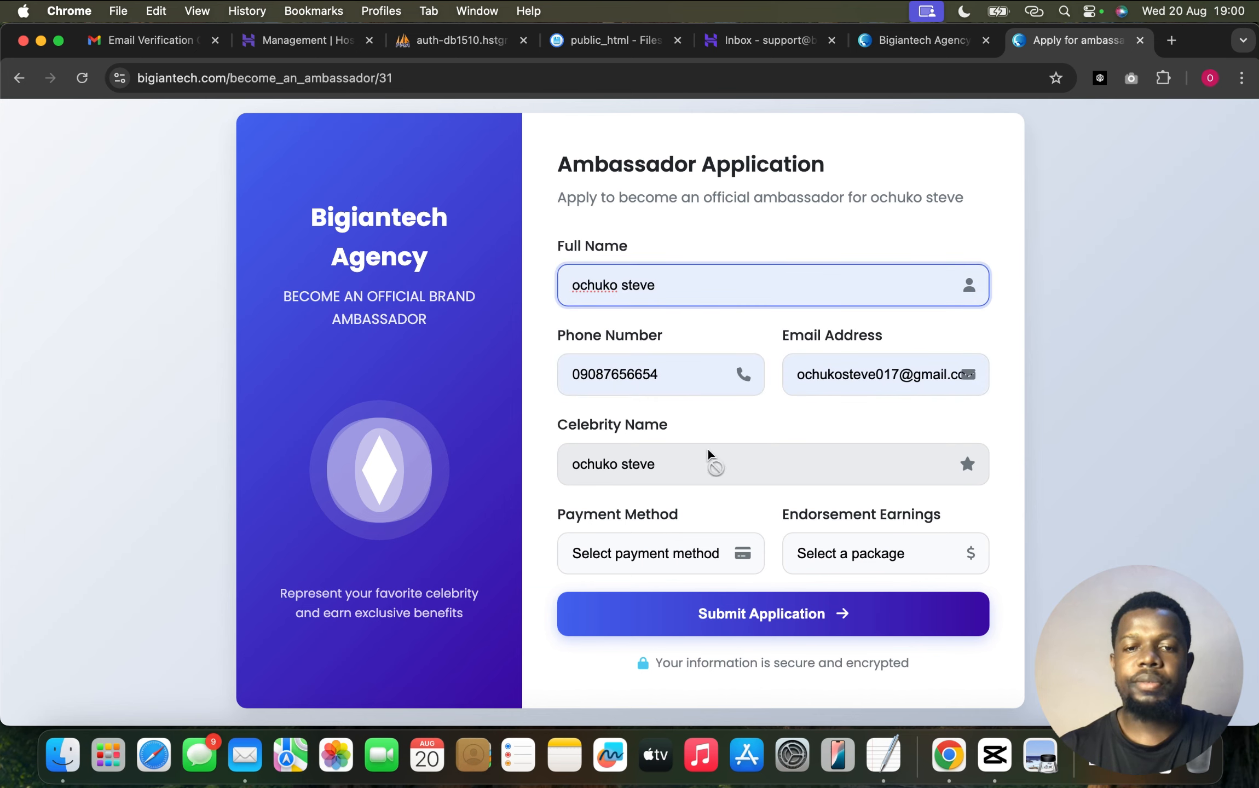
left_click(684, 557)
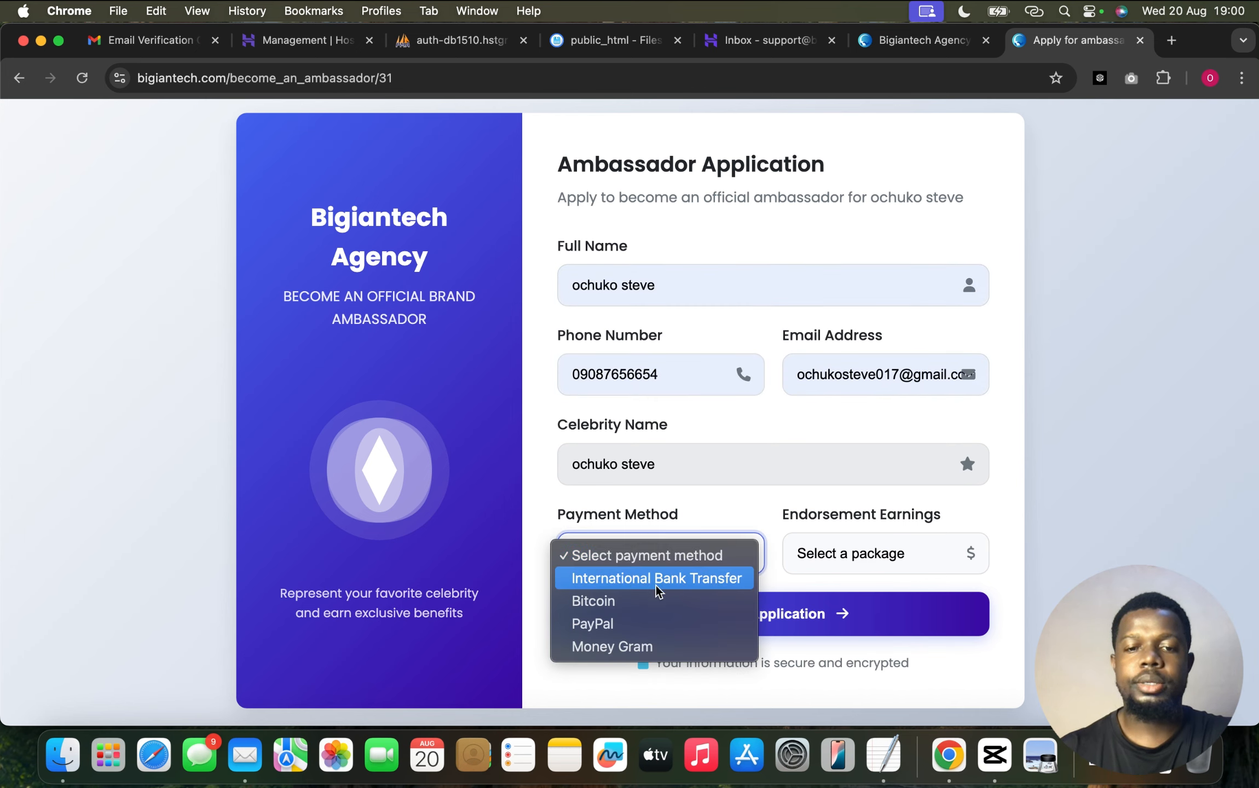
left_click(656, 583)
left_click(845, 558)
left_click(873, 578)
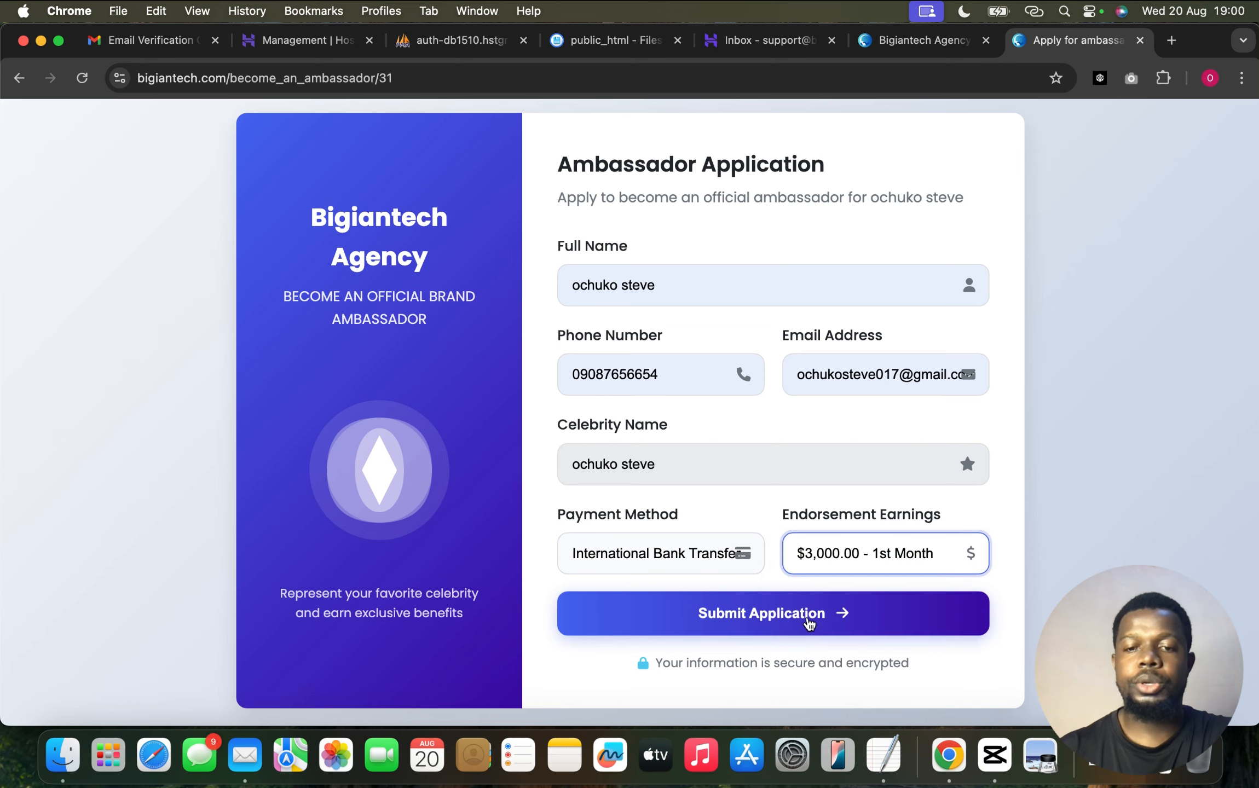
left_click(803, 618)
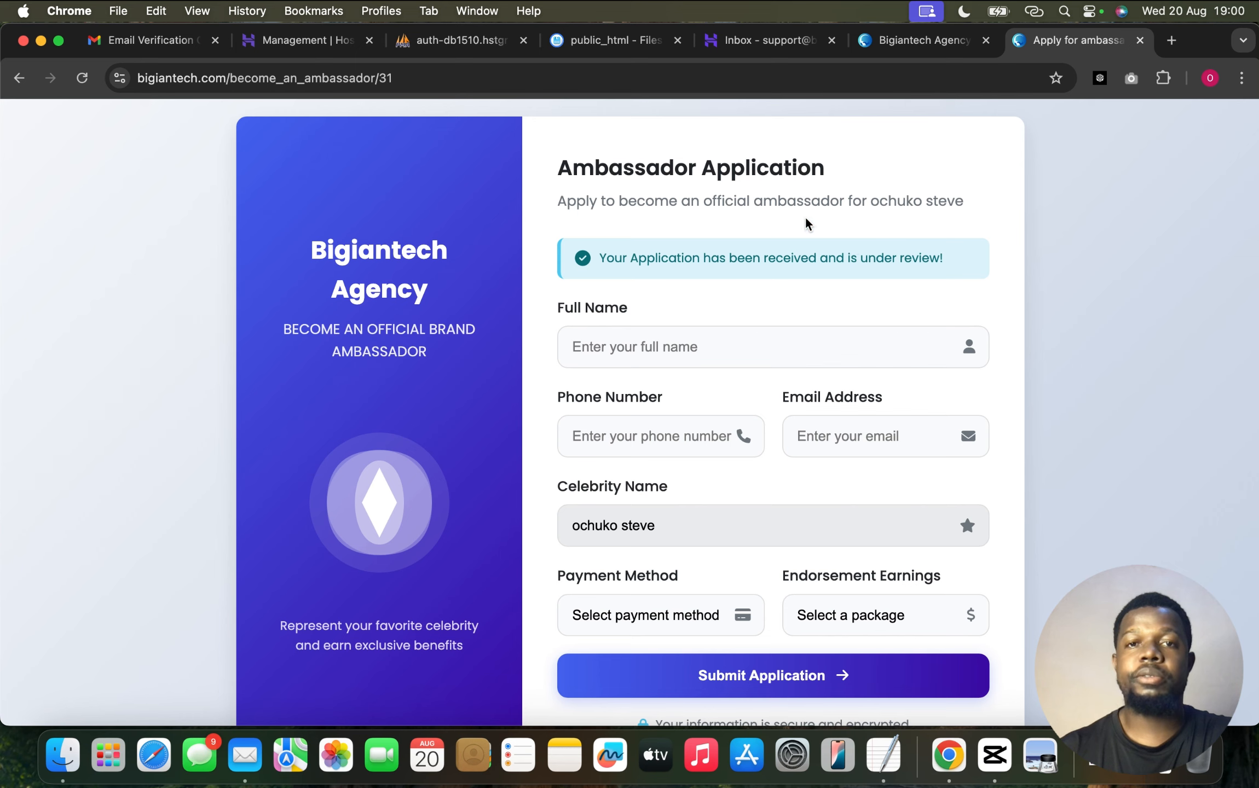
Refresh the Hostinger Webmail support inbox and read the 'Apply for ambassadorship' email
left_click(758, 49)
left_click(519, 123)
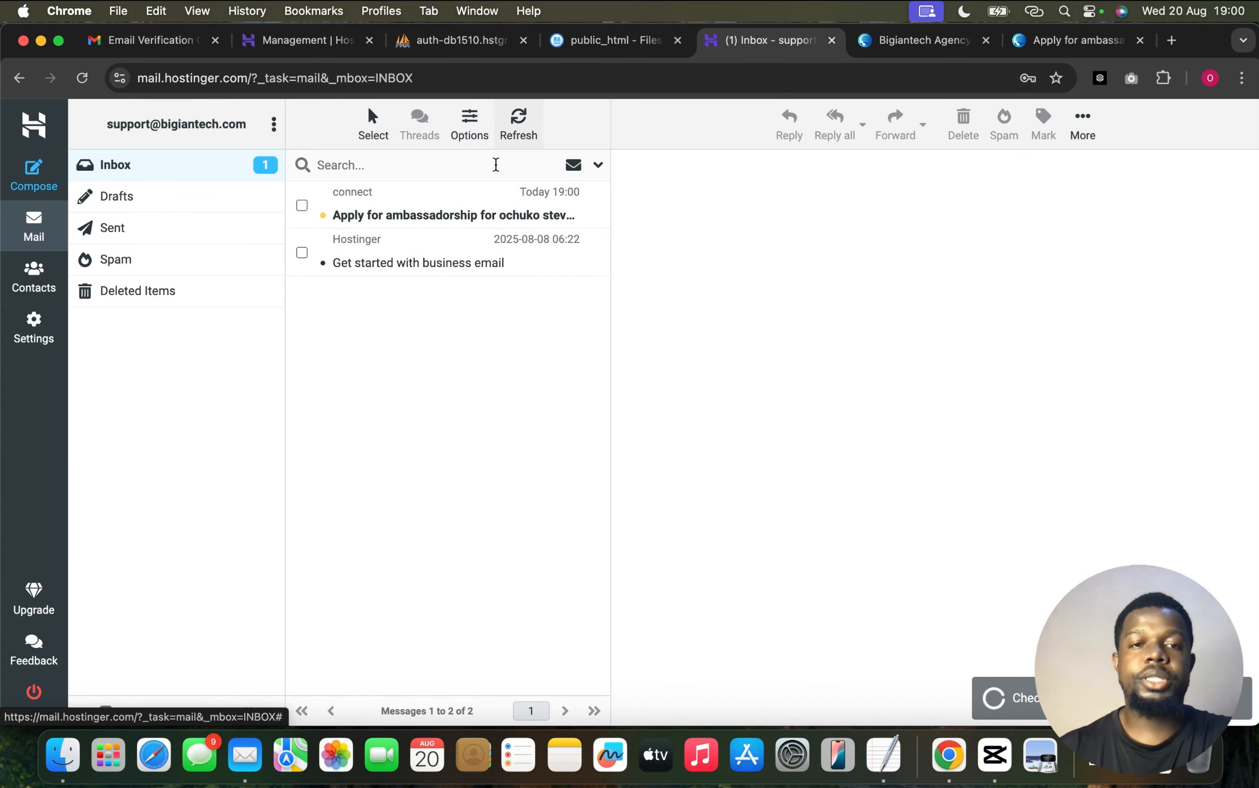
left_click(449, 215)
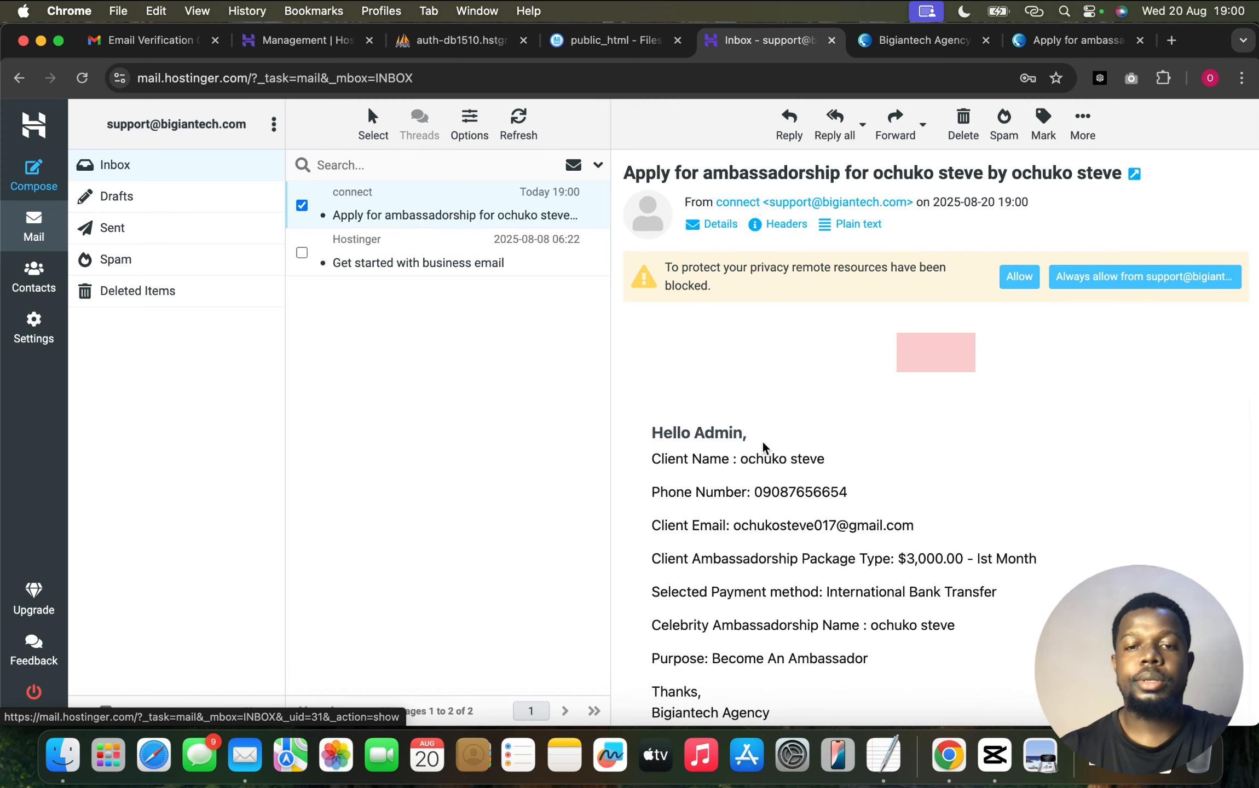
scroll(764, 446, "down", 3)
scroll(765, 446, "up", 3)
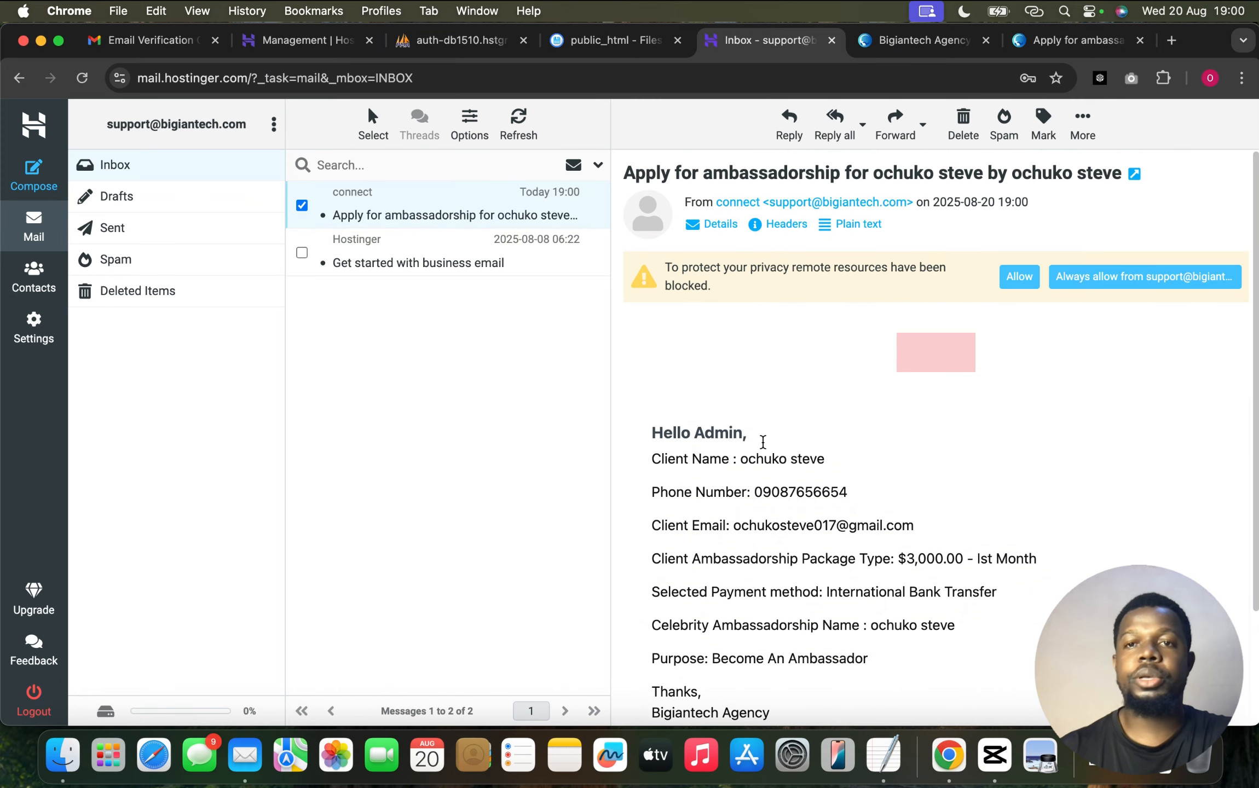
left_click(917, 48)
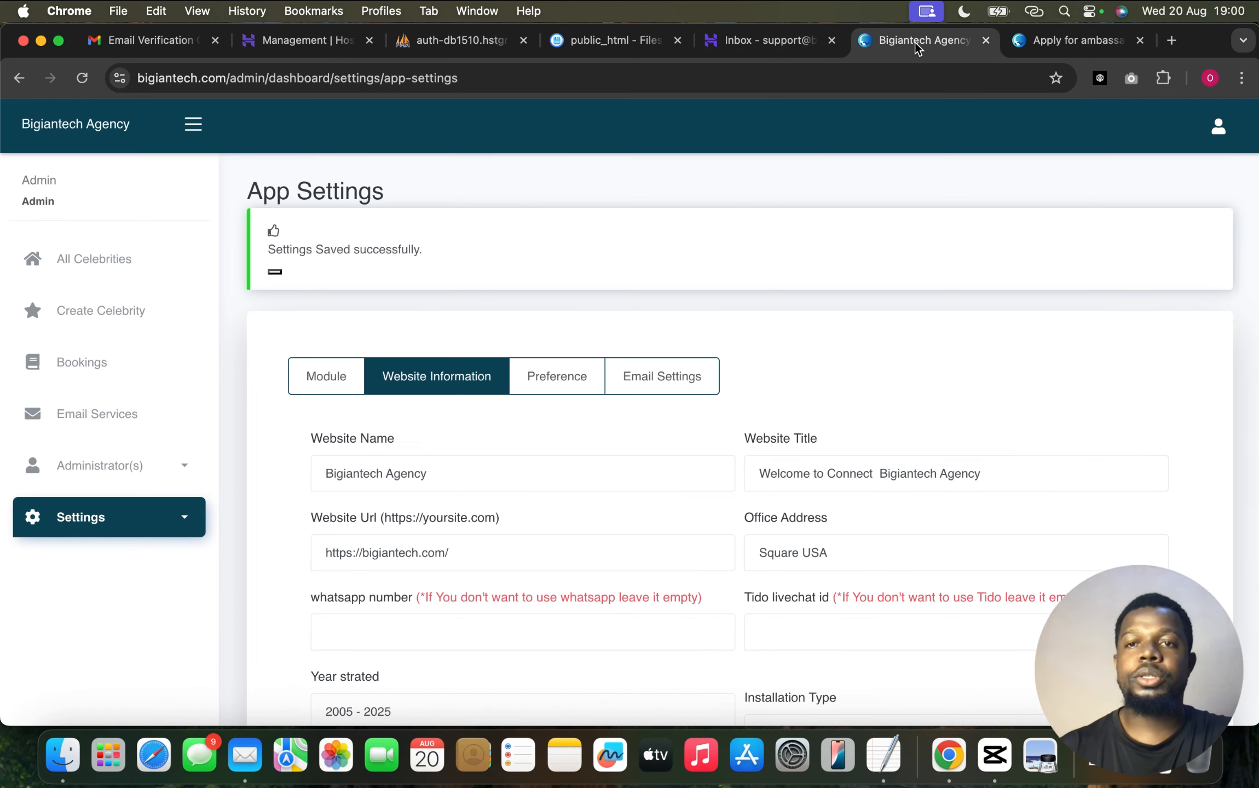
Check the Become An Ambassador entry in All Bookings, then go to the Gmail inbox
left_click(83, 373)
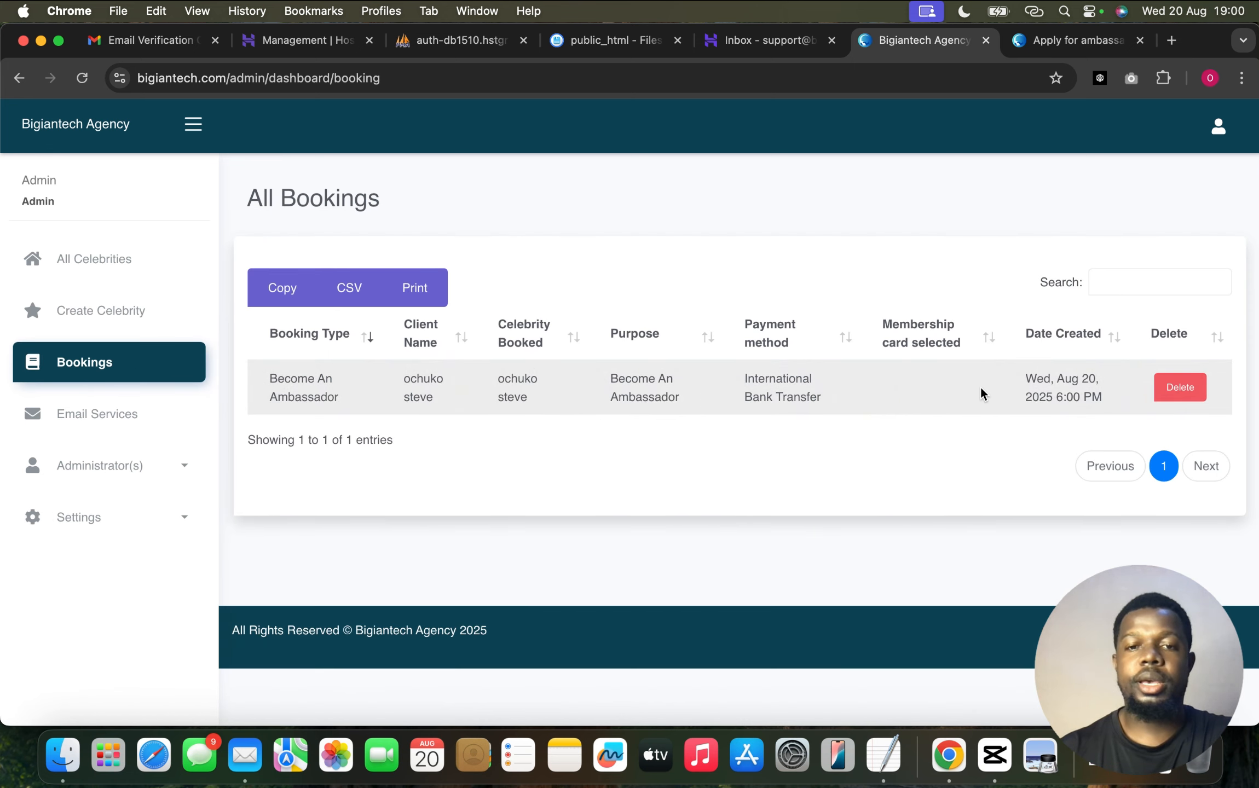
left_click(148, 42)
left_click(247, 176)
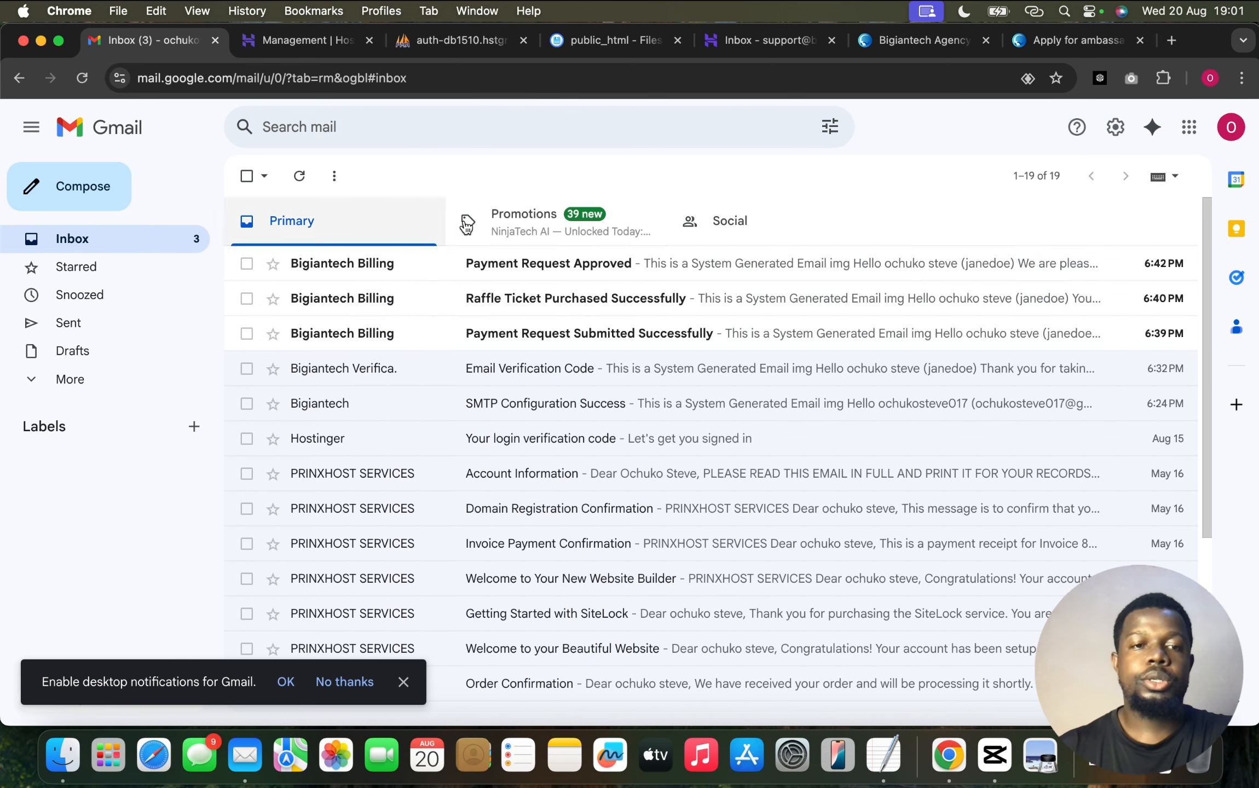
Read the 'Application Submission Received' email, then go back to the Ambassador Application success page
left_click(505, 266)
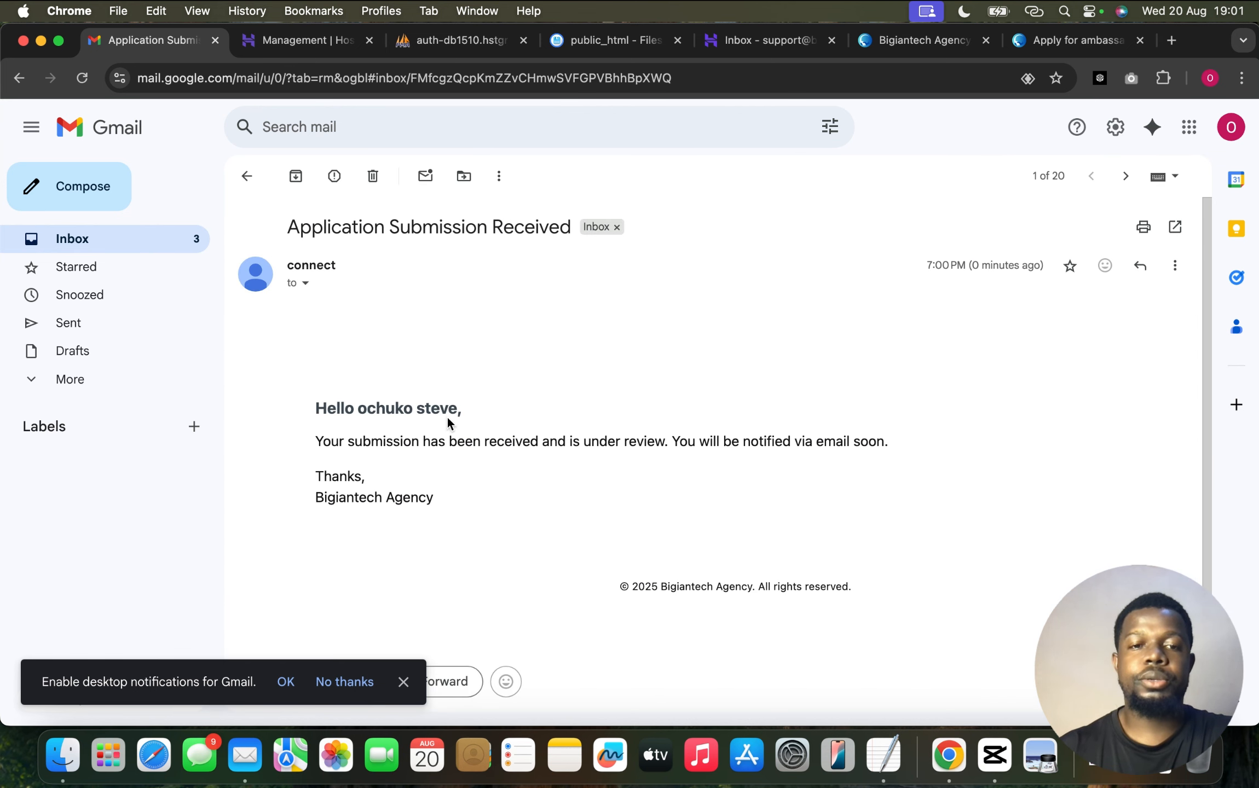
left_click(1066, 45)
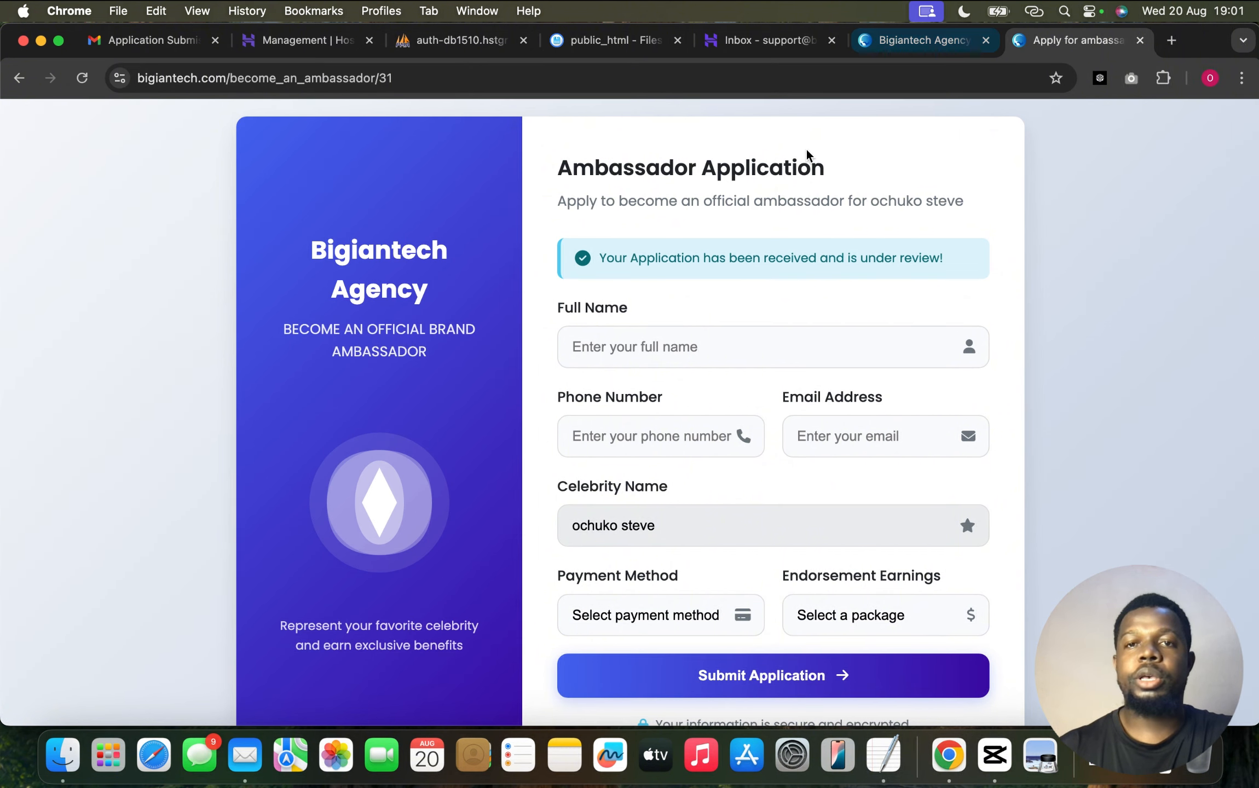